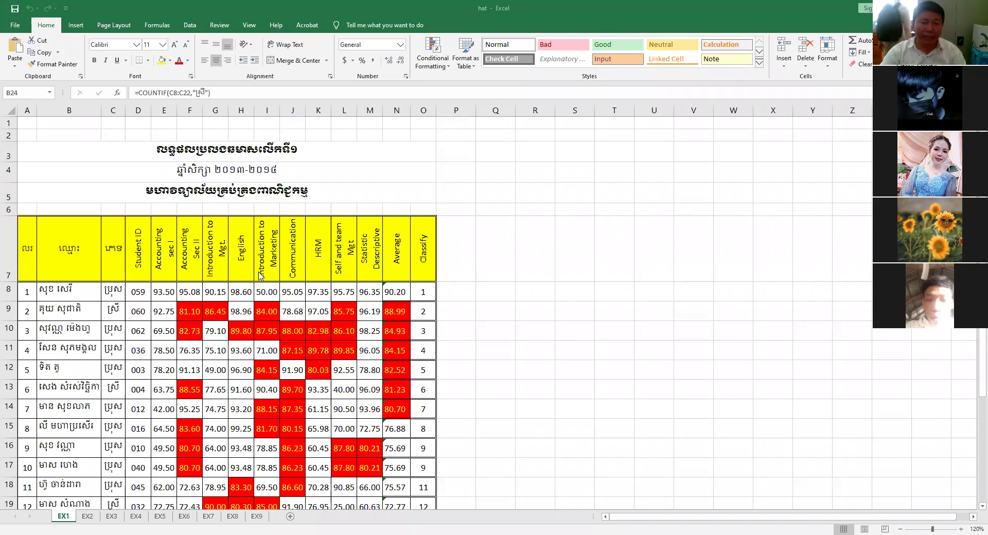
Step: Select the fifteen student rows of the score table
click(163, 291)
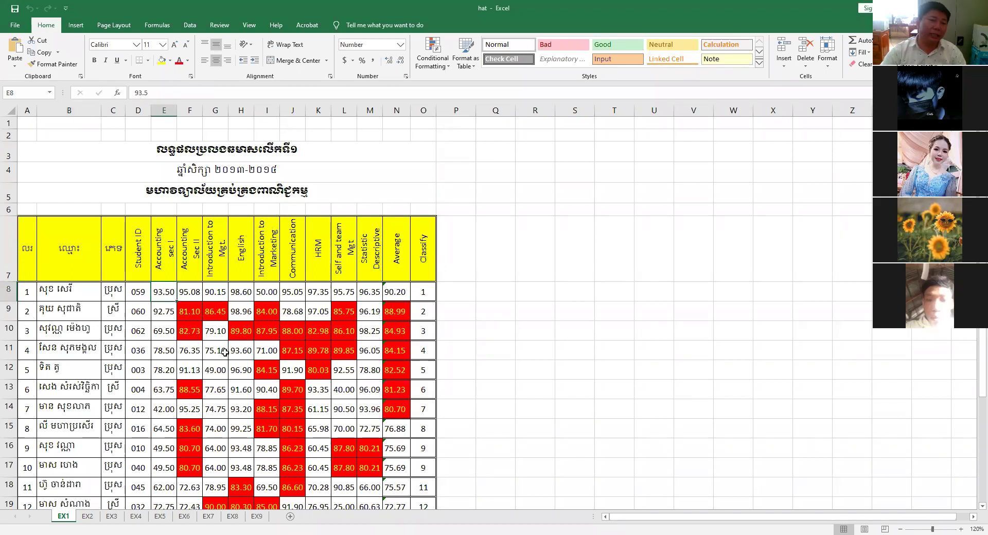
scroll(225, 352, down, 1)
scroll(221, 356, down, 1)
scroll(216, 362, down, 1)
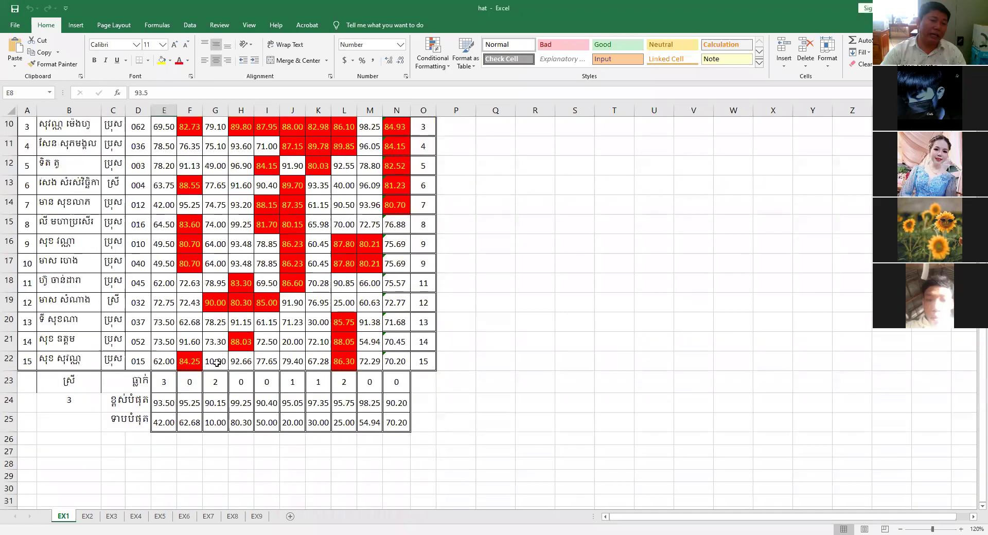
scroll(194, 402, up, 2)
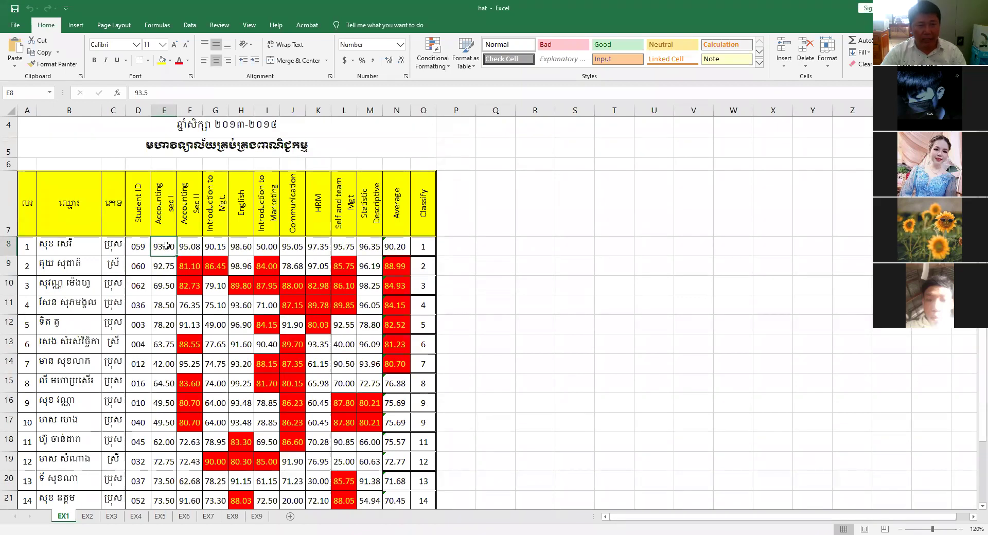
click(23, 249)
drag(9, 244, 9, 262)
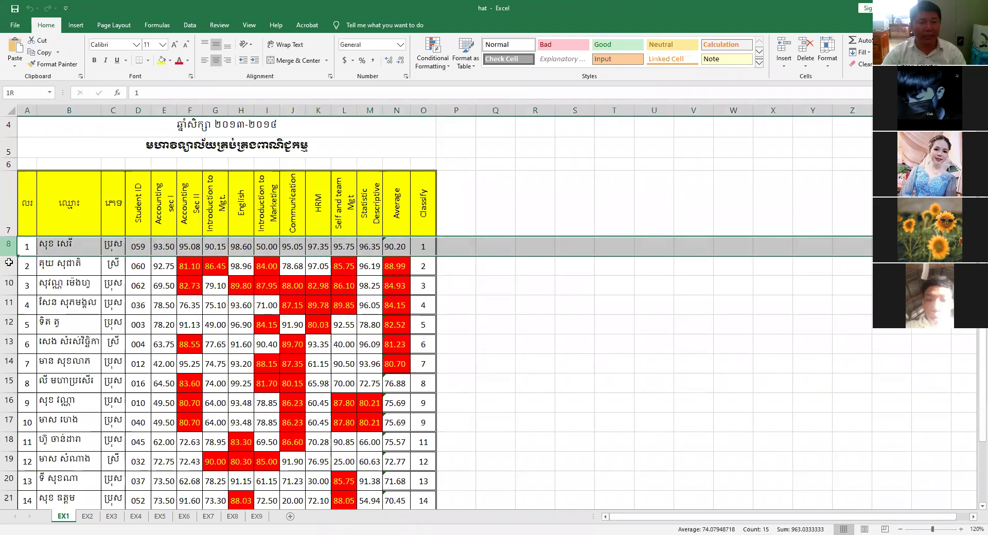
drag(9, 263, 9, 507)
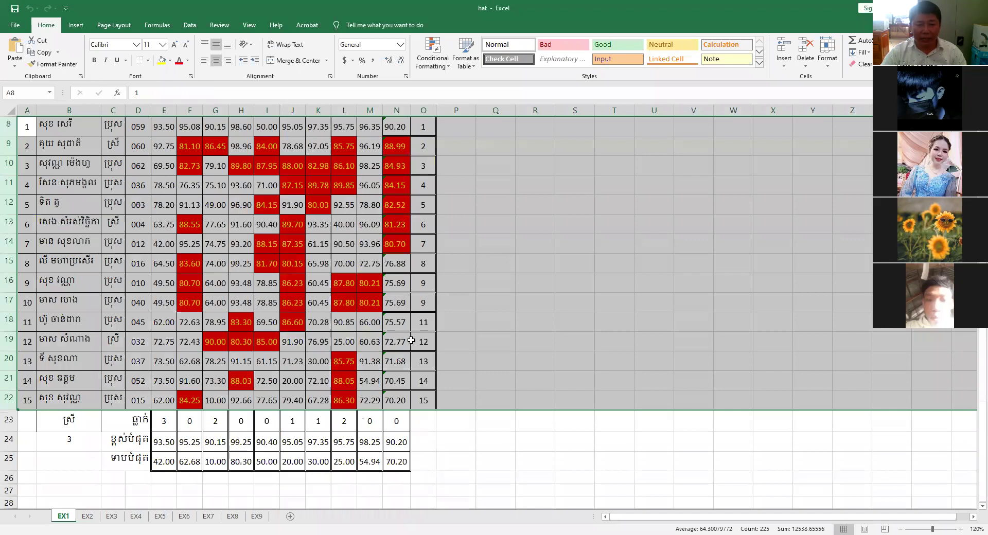
Step: Check the first student's AVERAGE formula and the rank formula in the Classify column
scroll(392, 344, up, 1)
scroll(393, 345, down, 1)
scroll(393, 346, up, 1)
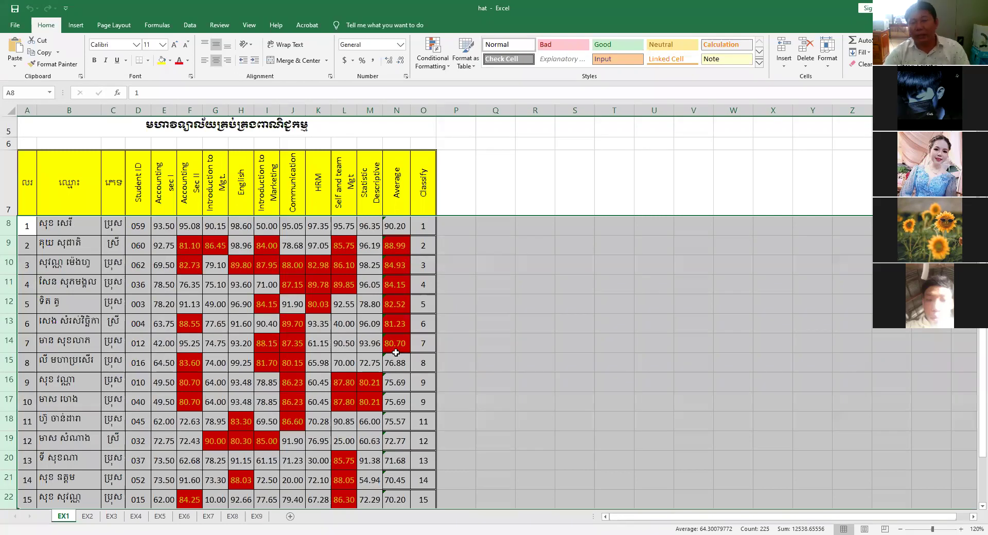
scroll(388, 351, down, 1)
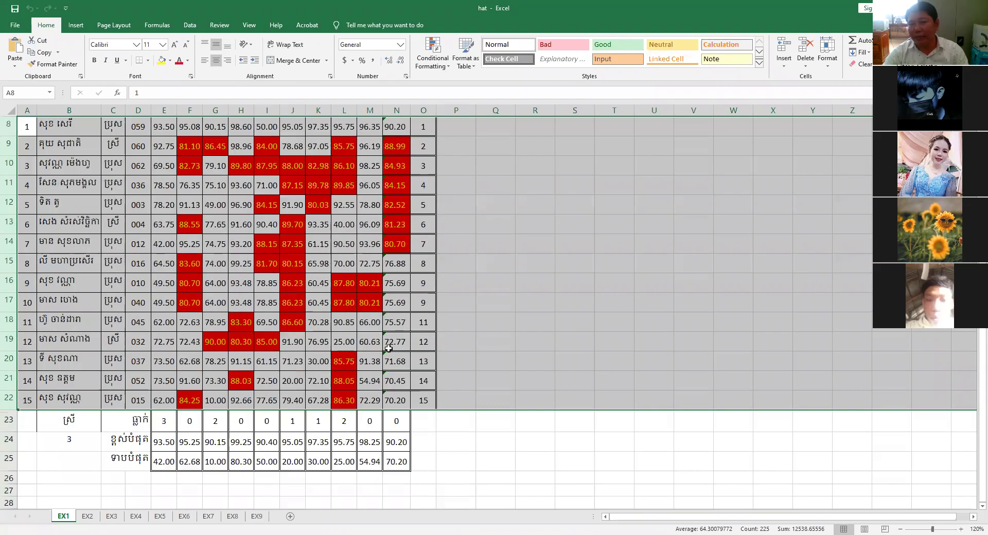
scroll(388, 349, up, 1)
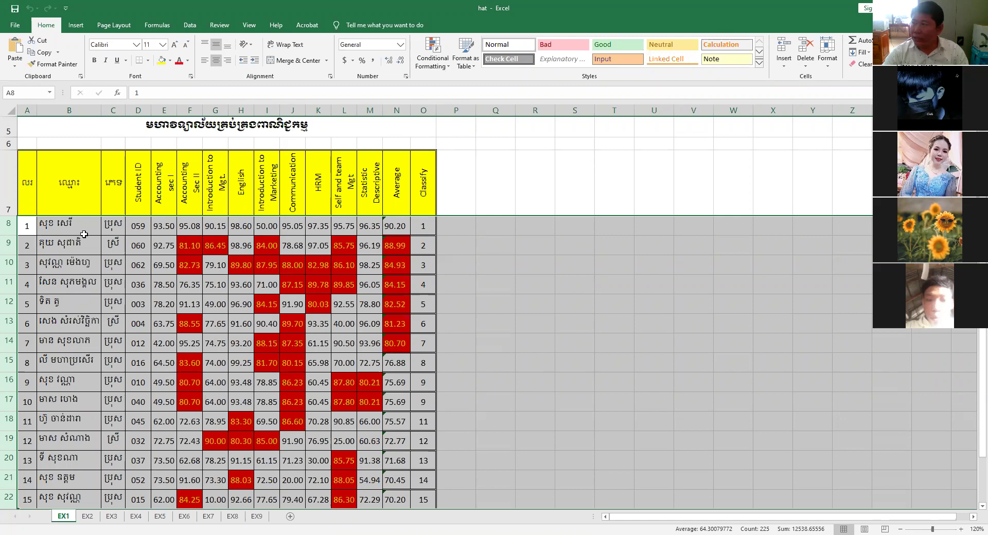
click(398, 224)
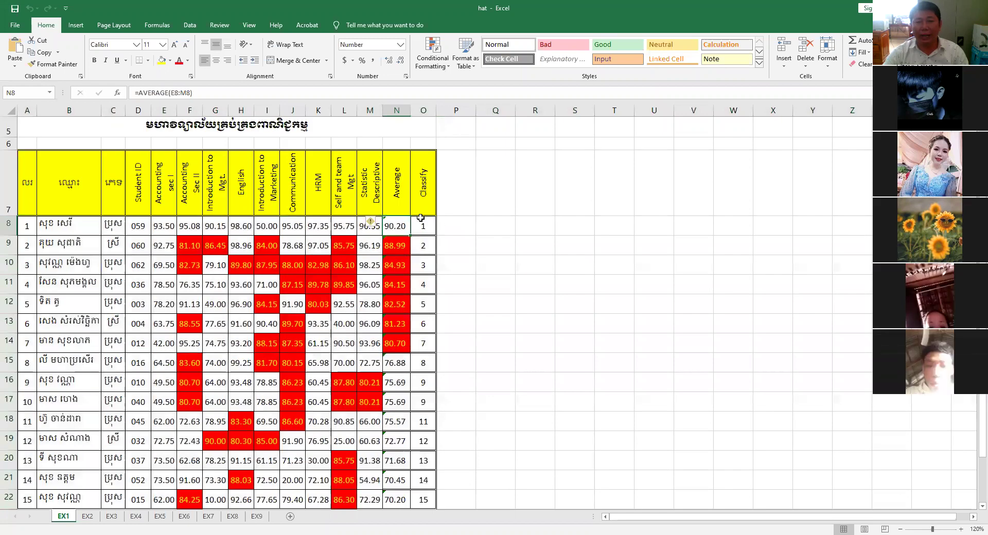
click(424, 226)
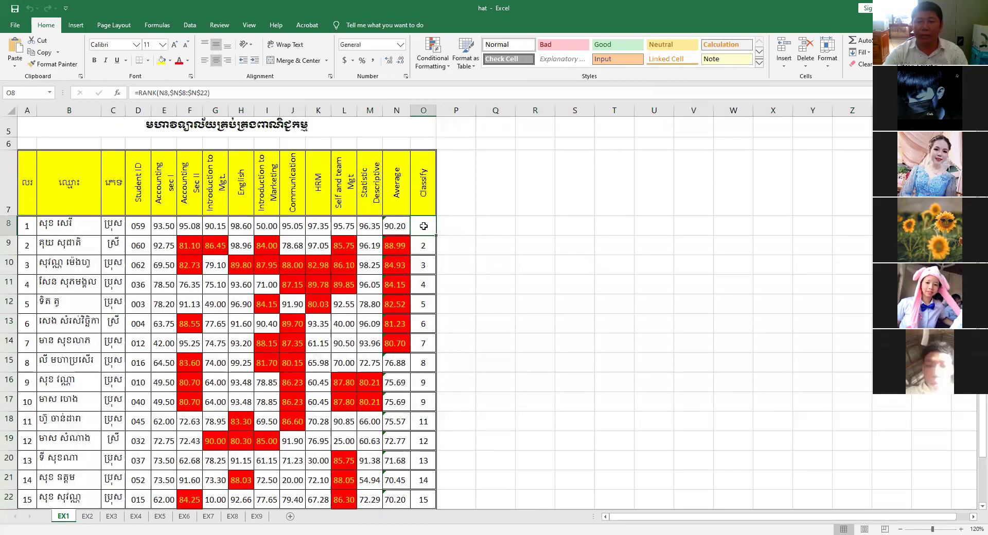
click(397, 224)
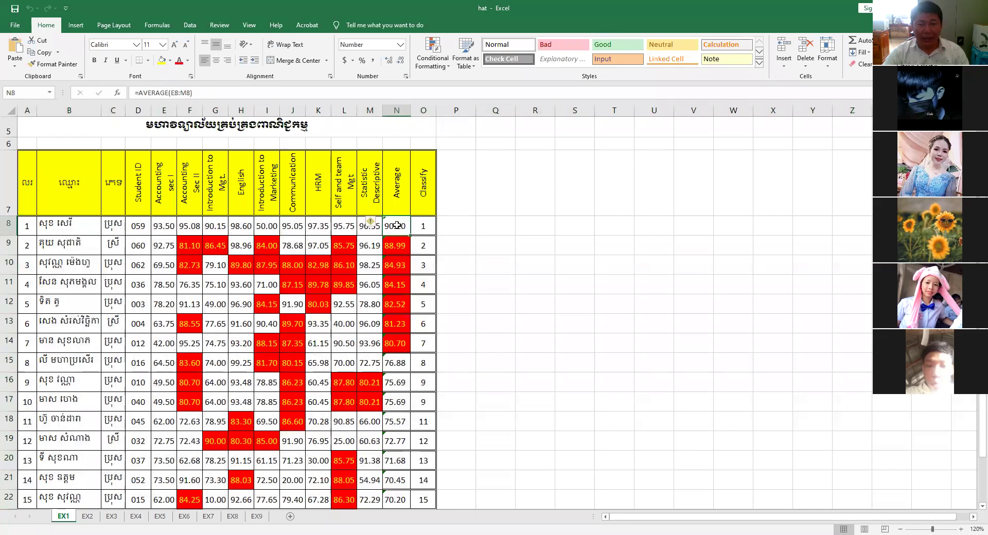
Step: Clear the Average and Classify results in N8:O25 and the three summary rows E23:O25
mouse_move(393, 225)
mouse_down()
mouse_move(425, 416)
mouse_move(422, 498)
mouse_up()
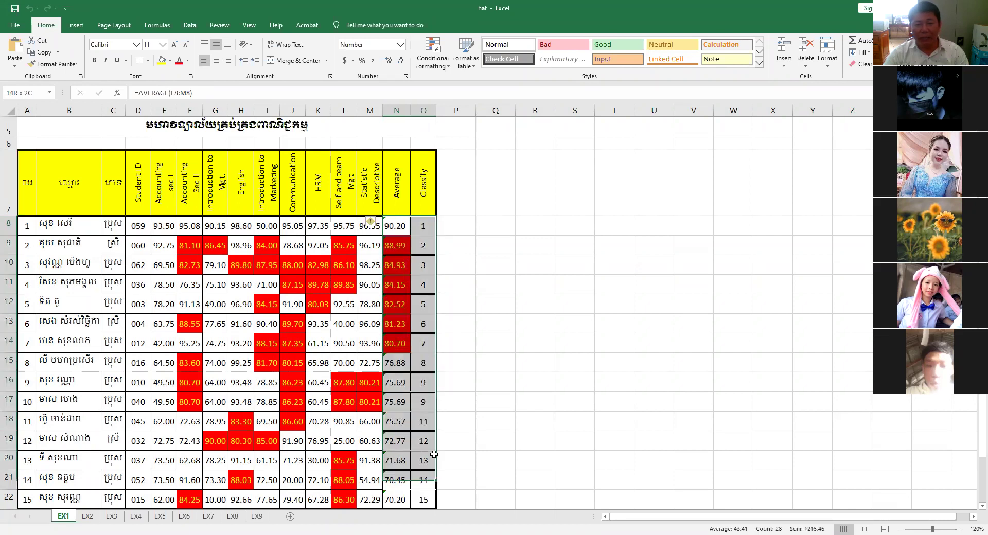
scroll(432, 452, down, 2)
key(Delete)
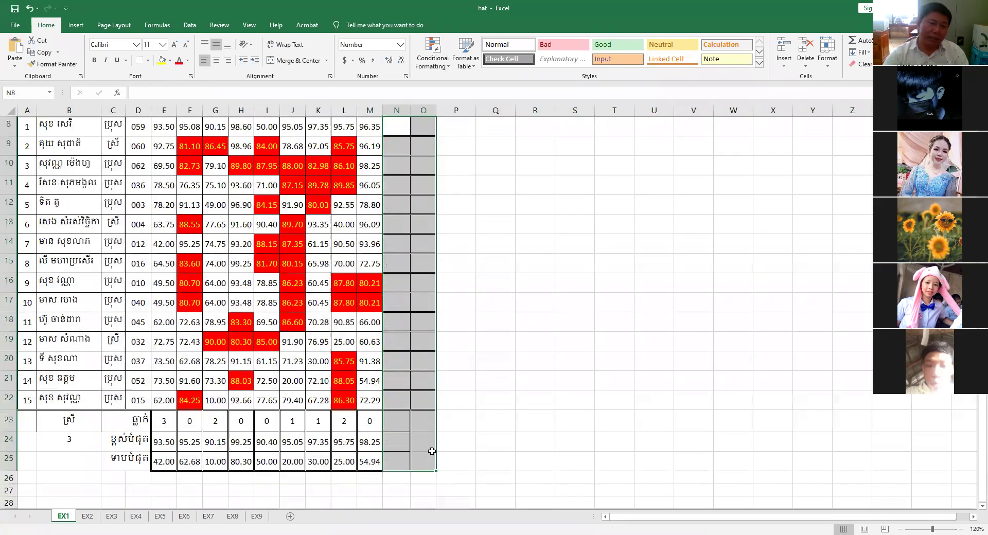
drag(165, 422, 429, 460)
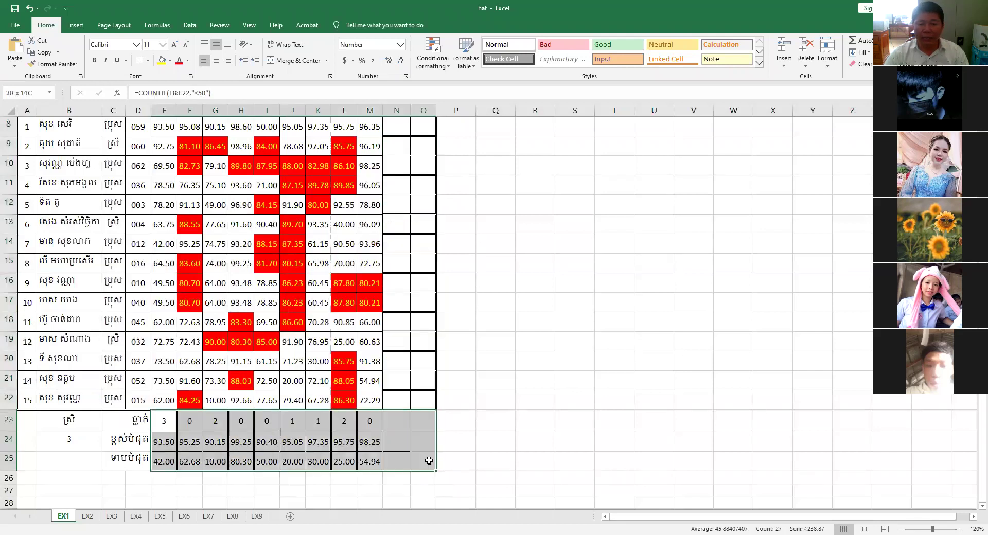
key(Delete)
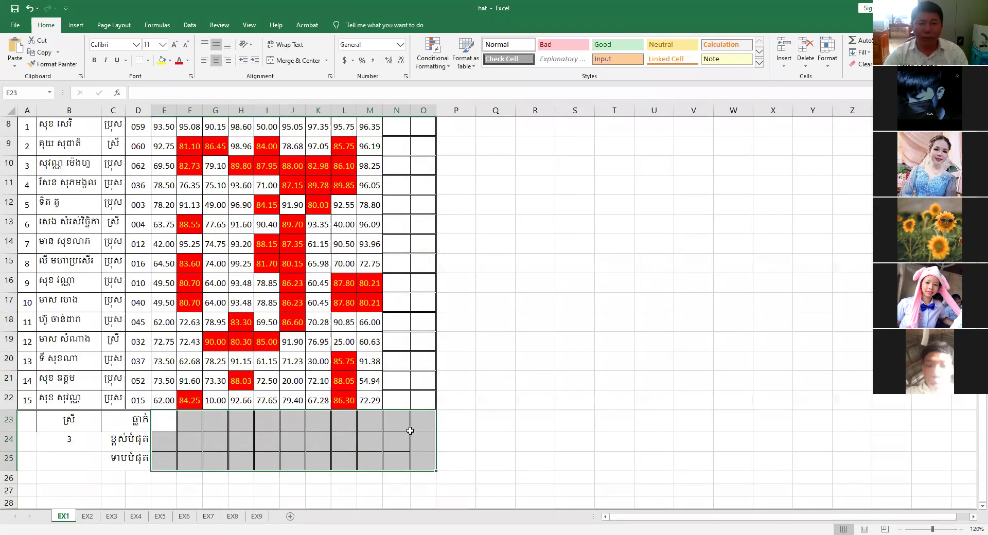
Step: Select the empty cell R8 beside the table
scroll(614, 315, up, 2)
click(550, 306)
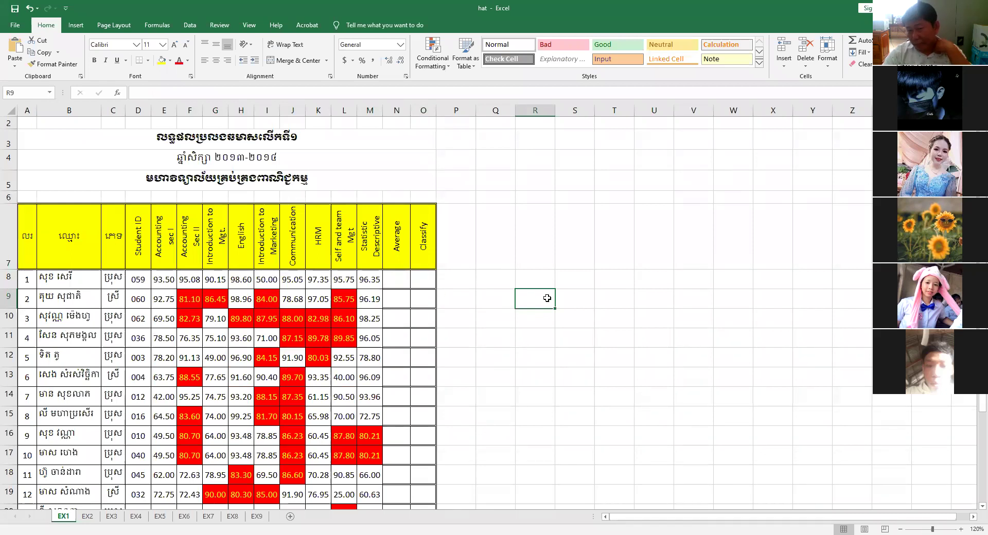
click(542, 282)
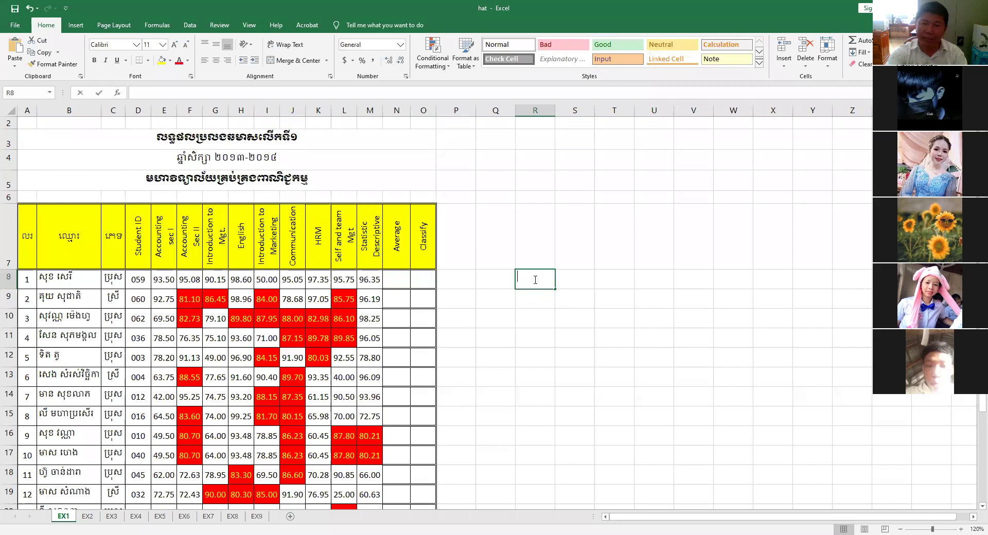
Step: Enter the practice formula =L8*L13 in R8, which shows 3830
text(ទ)
text(=)
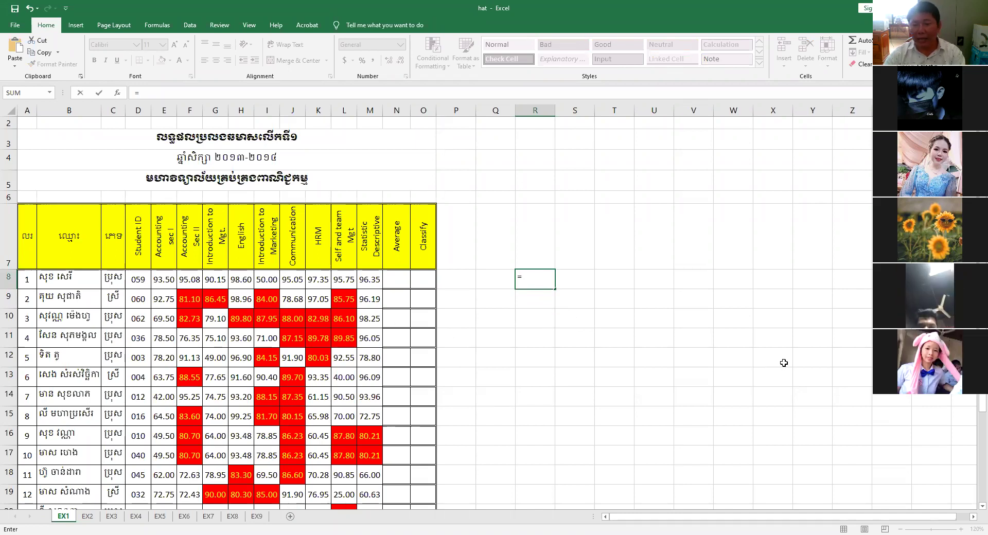
click(343, 280)
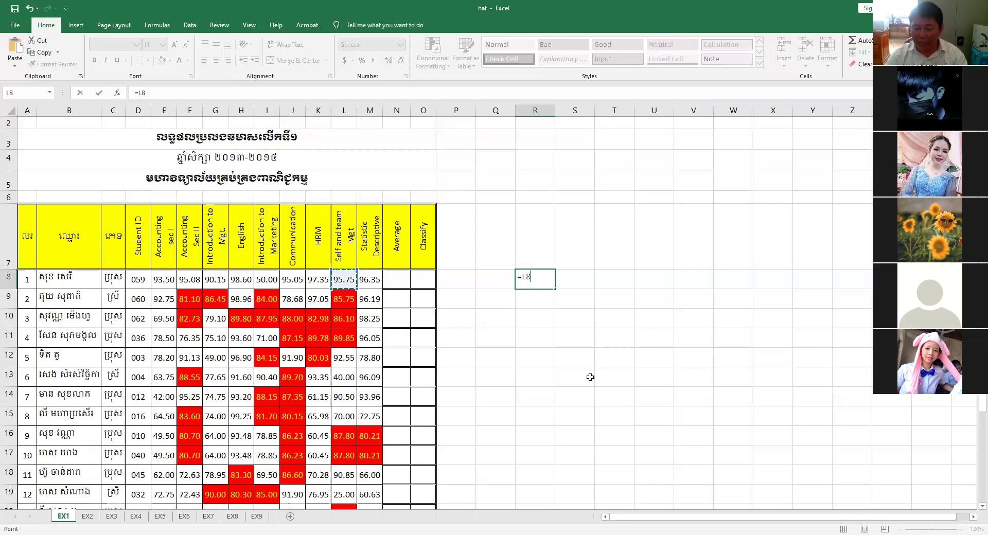
text(-)
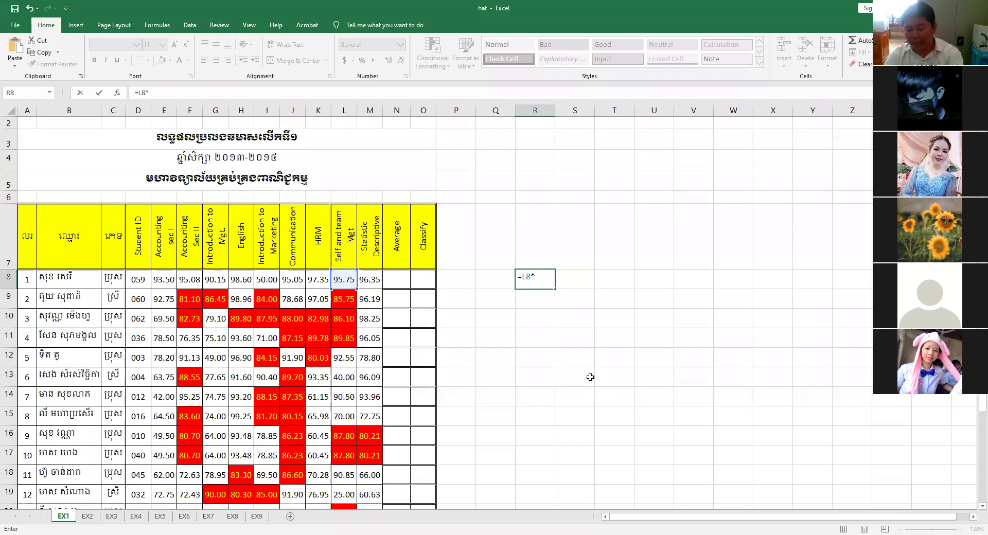
key(BackSpace)
text(/)
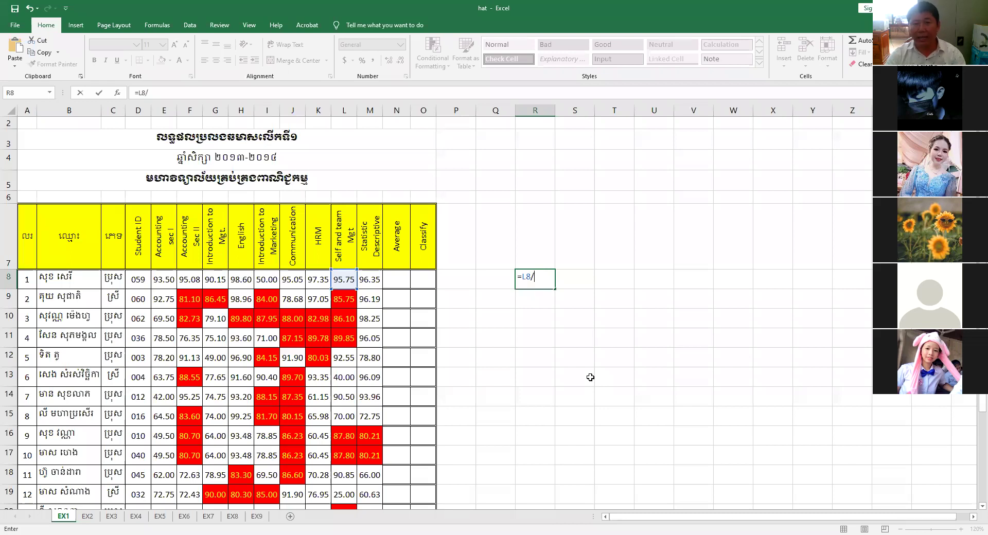
key(BackSpace)
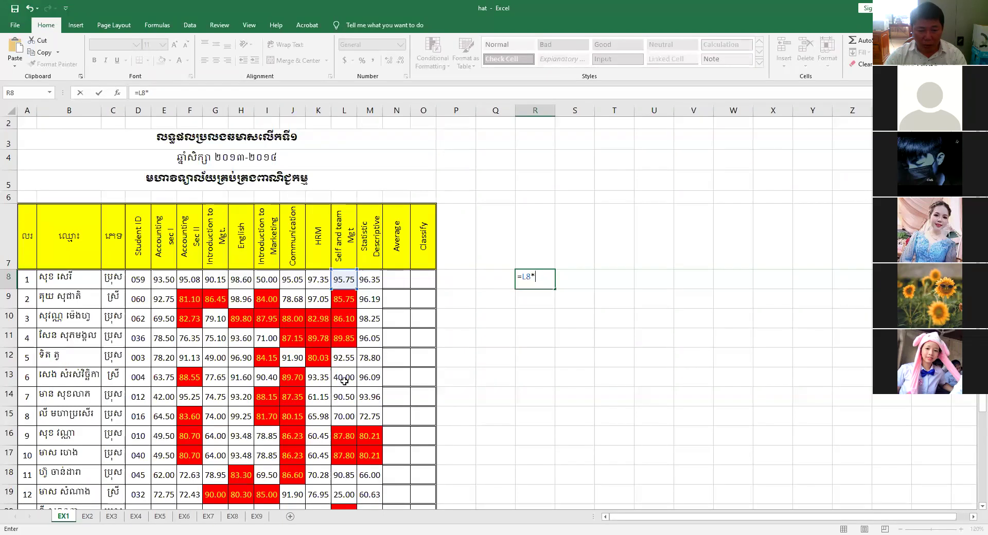
click(345, 378)
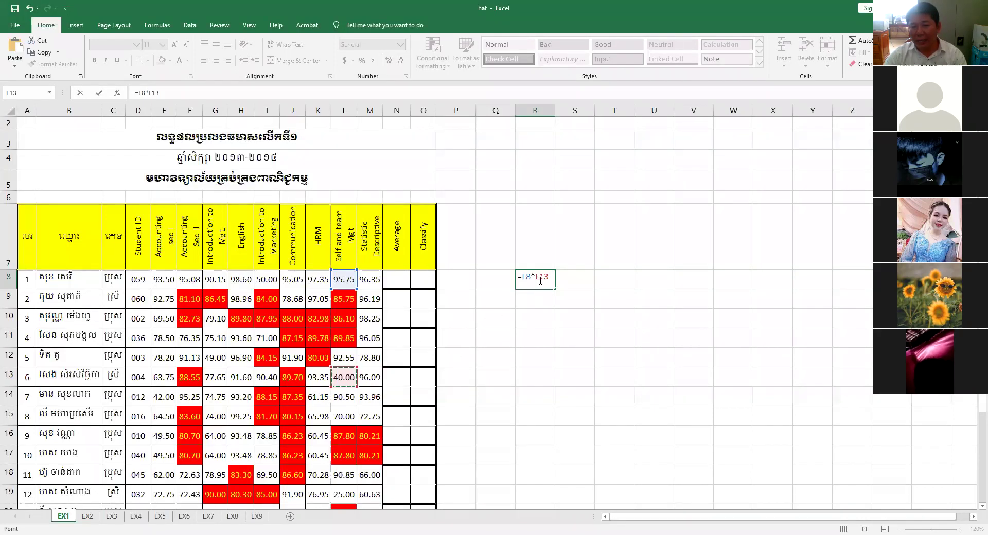
drag(534, 277, 549, 276)
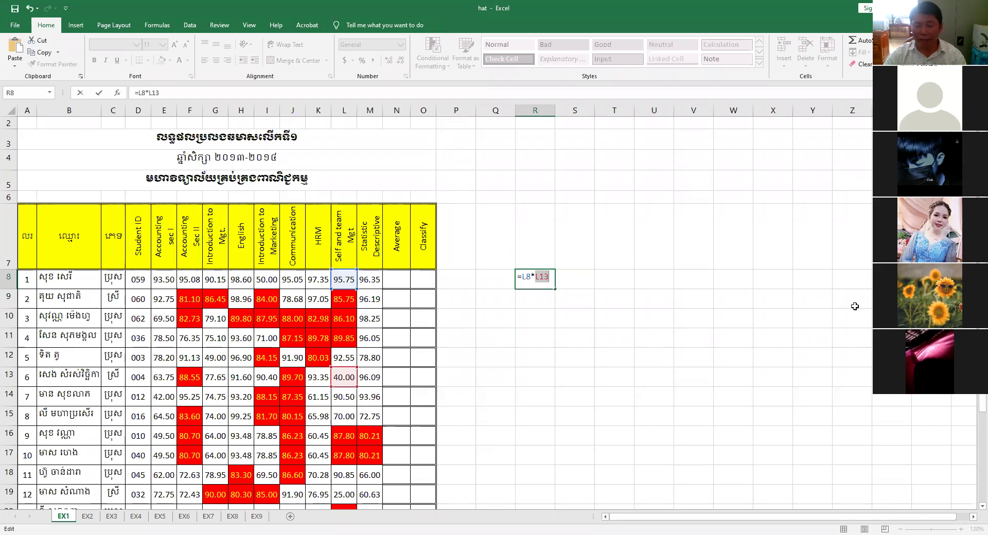
key(Return)
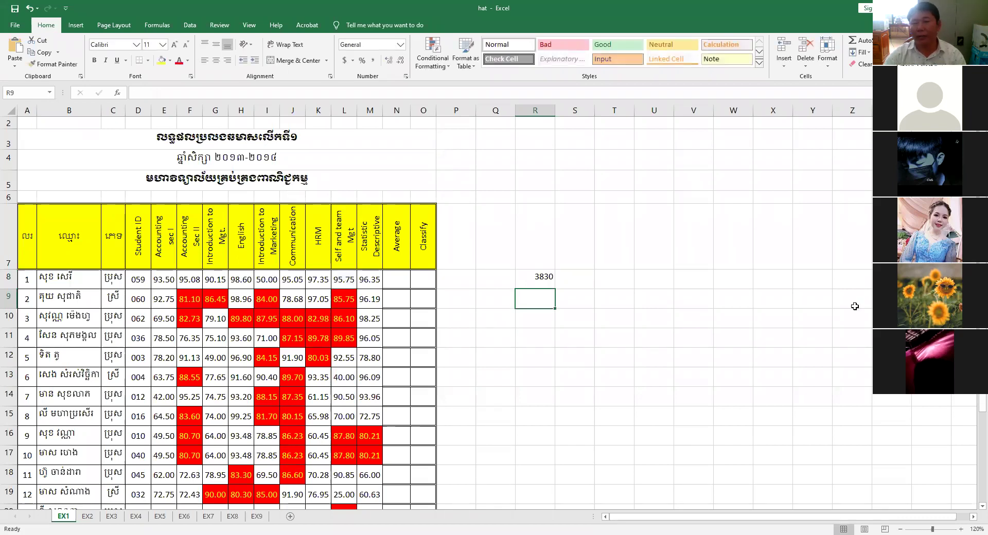
click(543, 276)
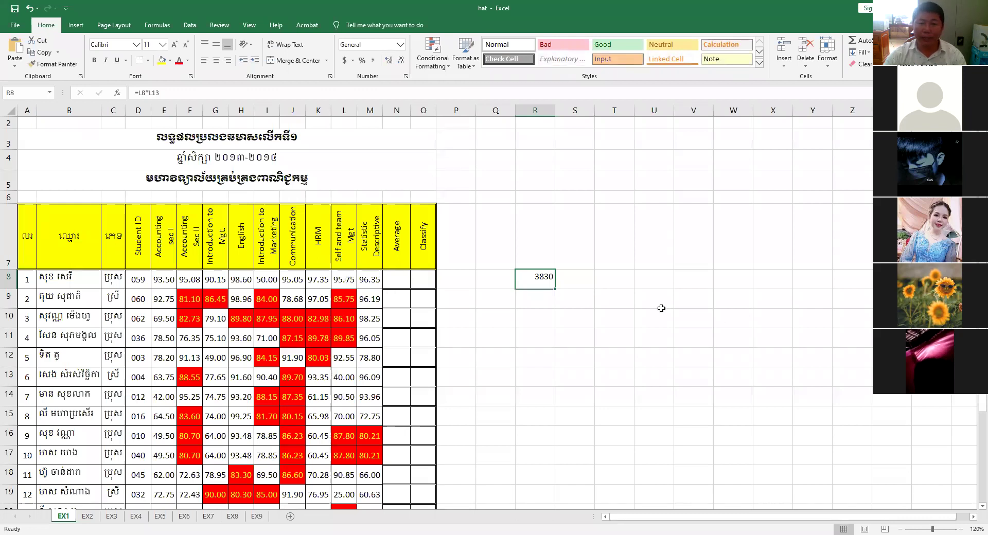
Step: Enter the sample values 45, 45, 56 and 23 into T8:T11
click(610, 279)
text(45)
key(Return)
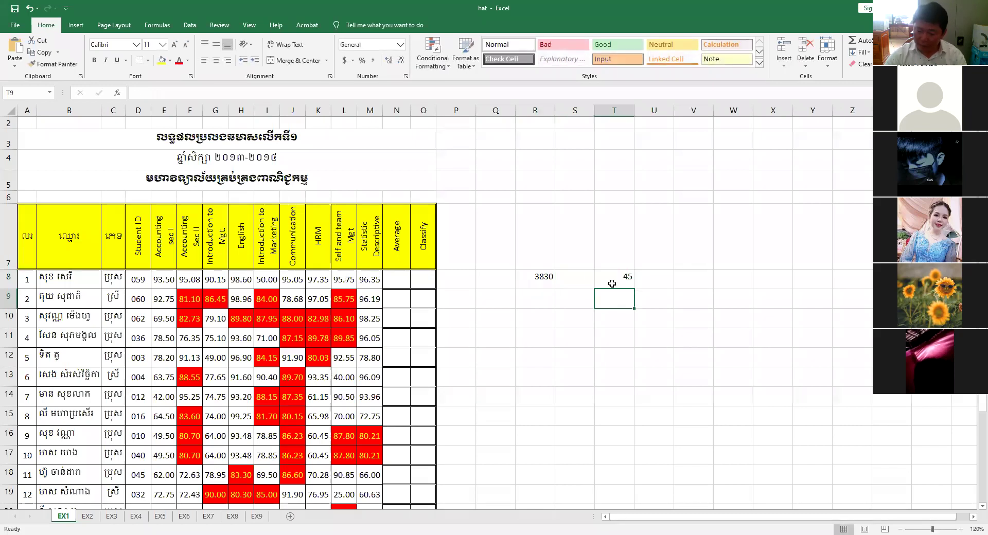
text(45)
key(Return)
text(56)
key(Return)
text(23)
key(Return)
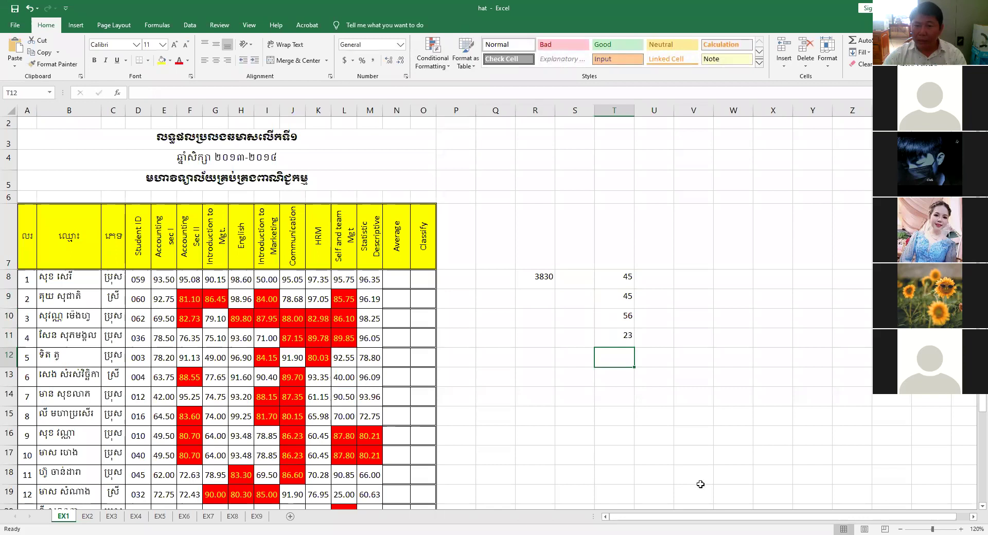
Step: Make T13 add T8+T9+T10+T11 for a total of 169
click(617, 381)
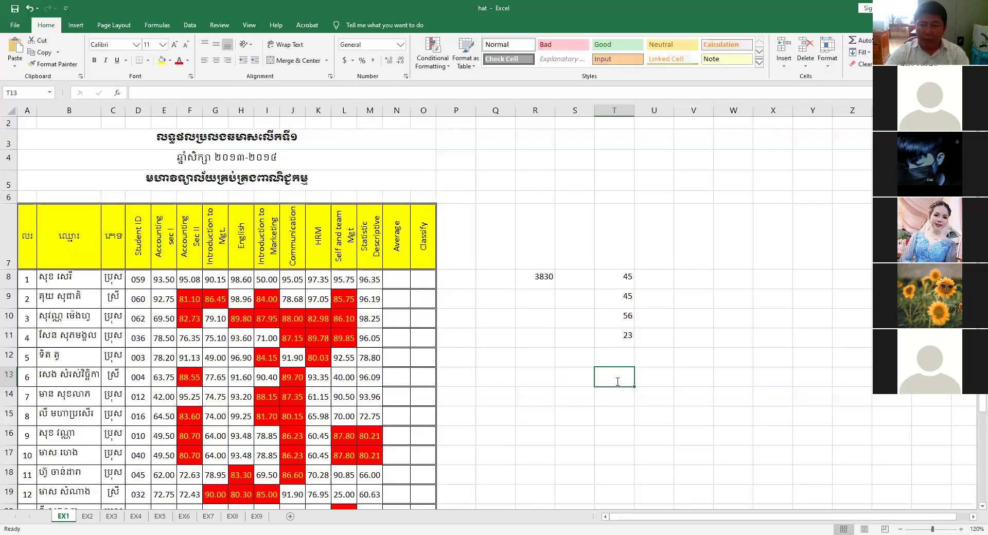
text(=)
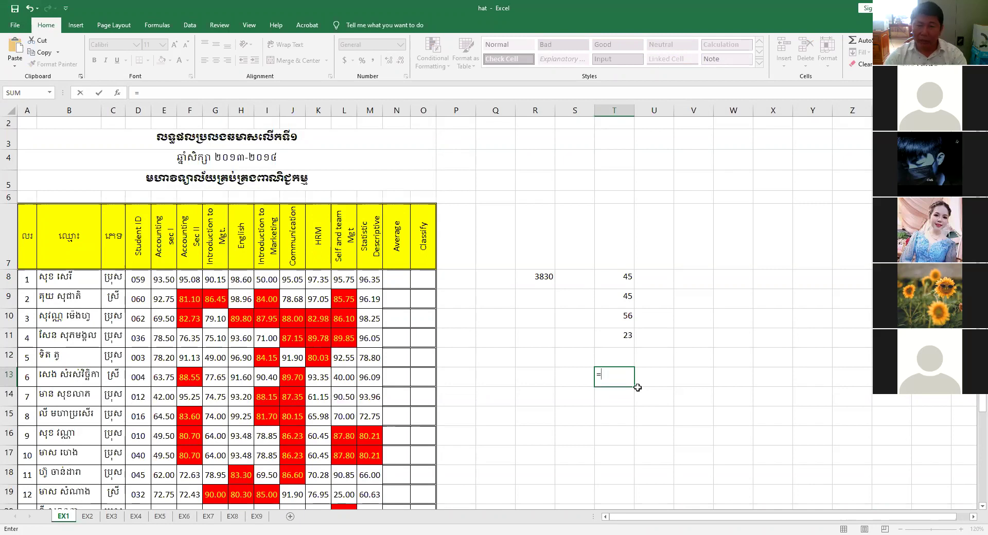
click(620, 279)
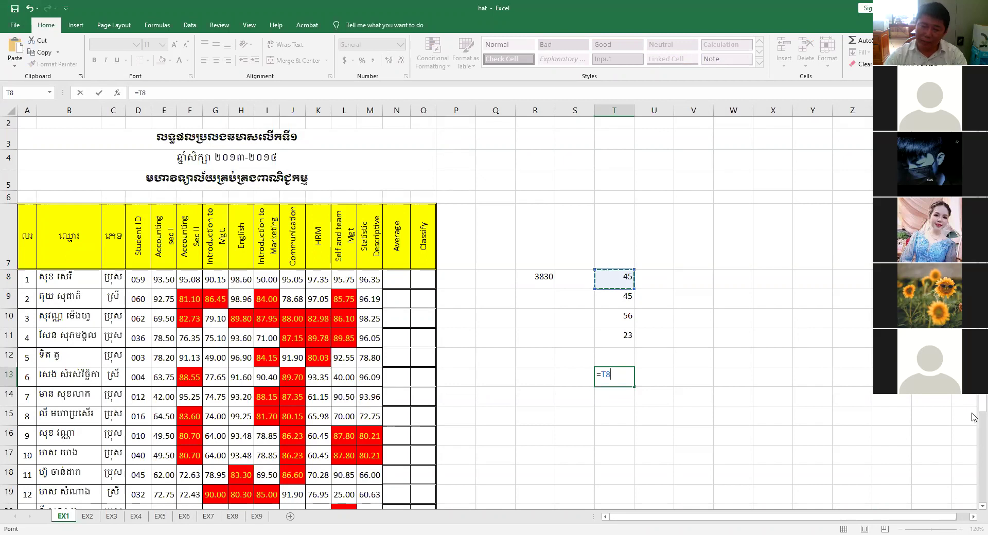
text(+)
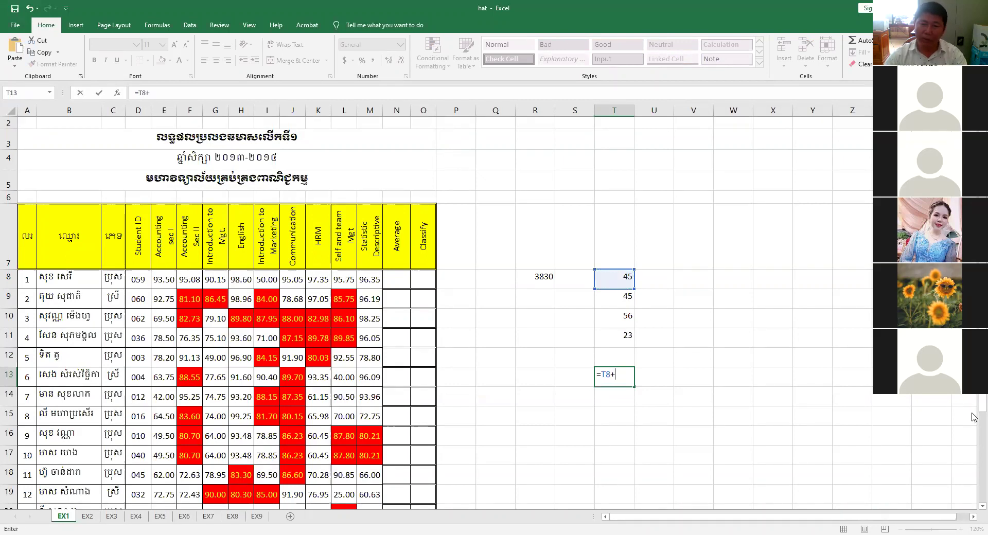
click(608, 293)
text(+)
click(612, 320)
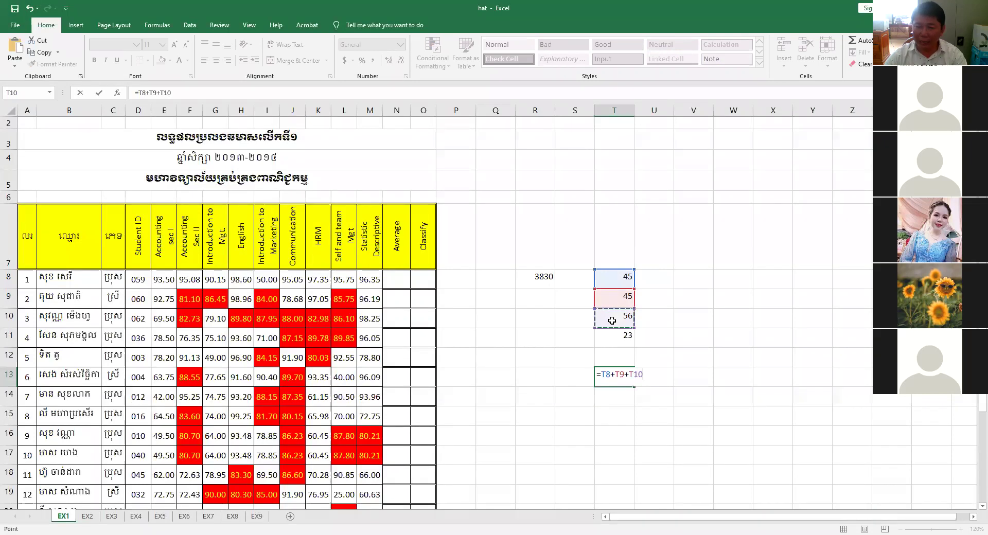
text(+)
click(616, 337)
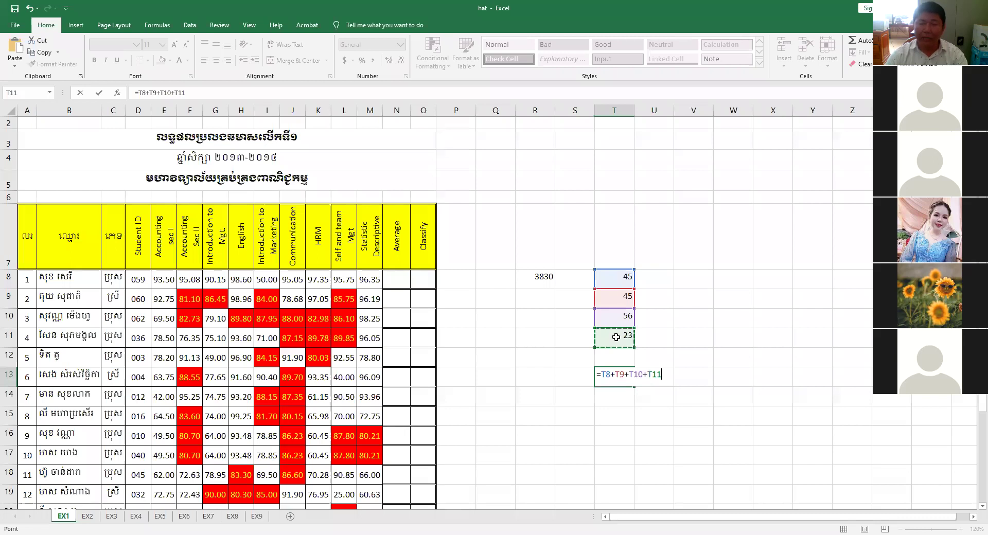
key(Return)
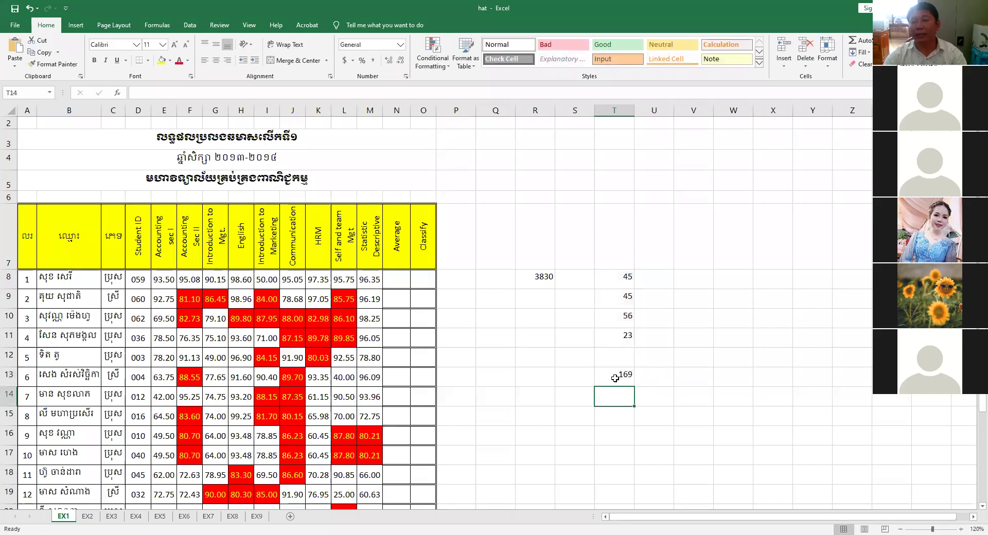
Step: Select T8:T11 to confirm the status-bar sum of 169
click(615, 376)
click(657, 385)
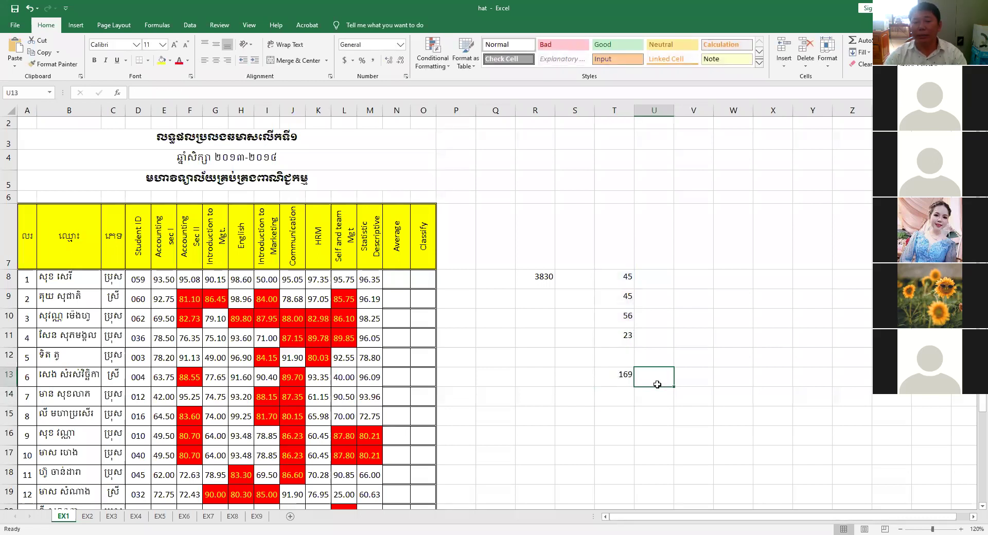
click(620, 380)
click(654, 385)
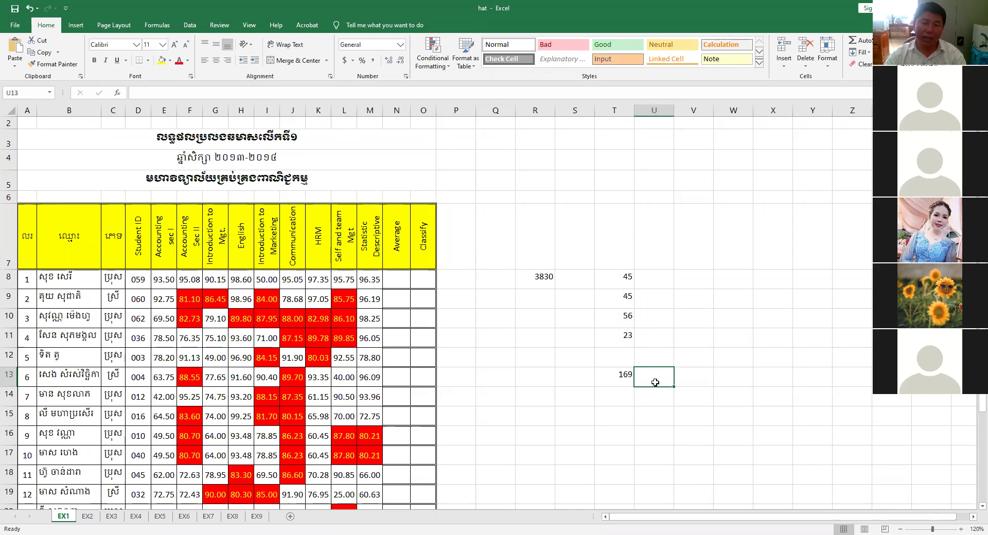
drag(621, 278, 615, 340)
drag(613, 278, 613, 343)
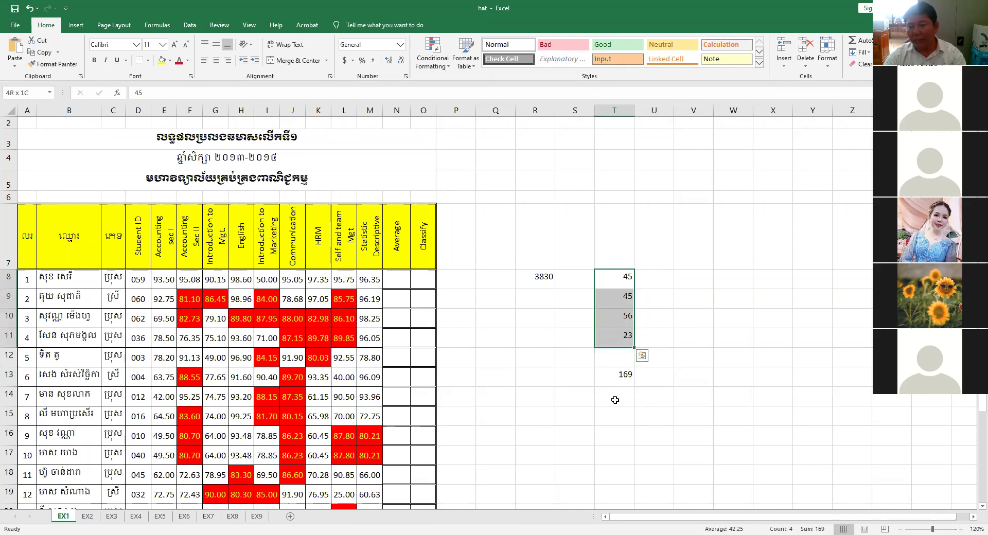
Step: Enter =SUM(T8:T11) in U13, which also totals 169
click(656, 378)
text(=)
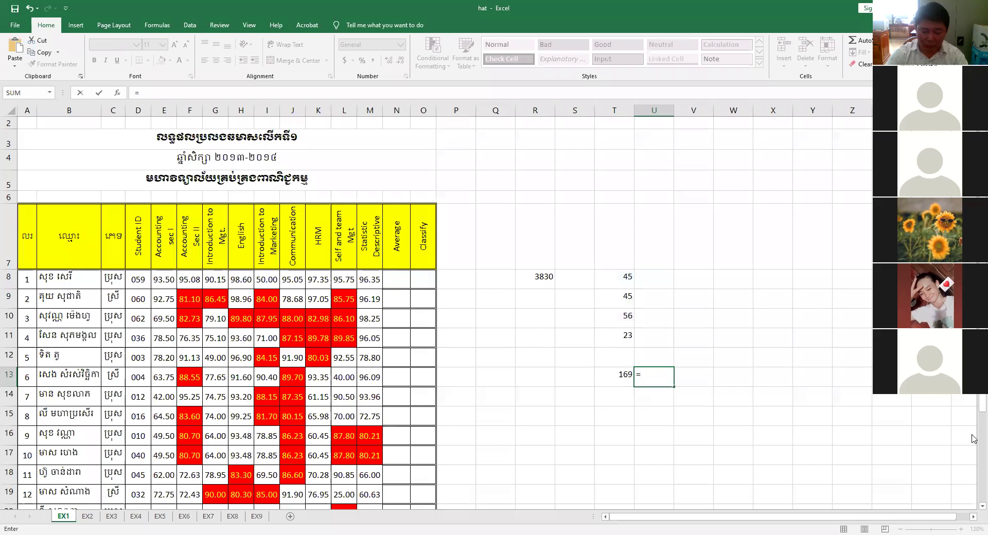
text(SUM)
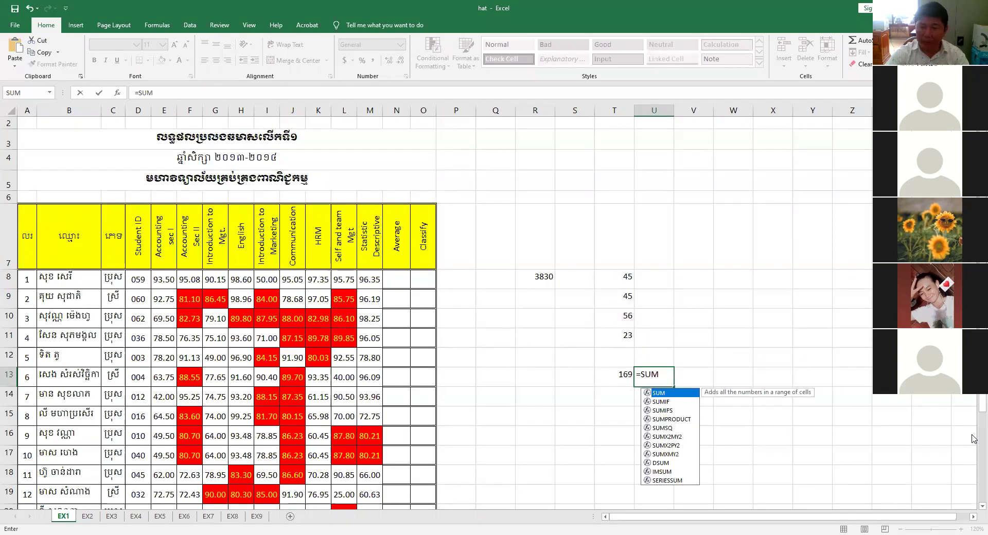
text(()
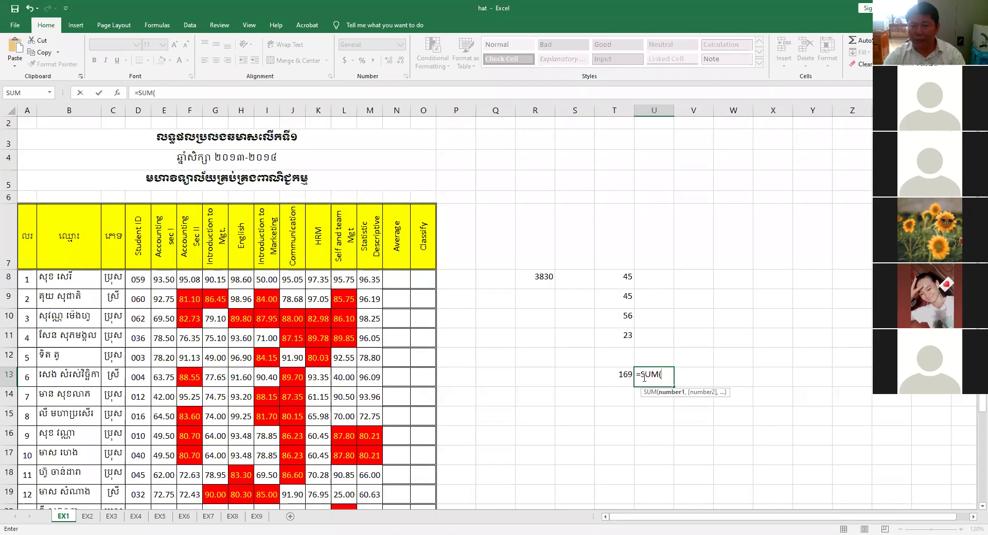
drag(642, 375, 659, 375)
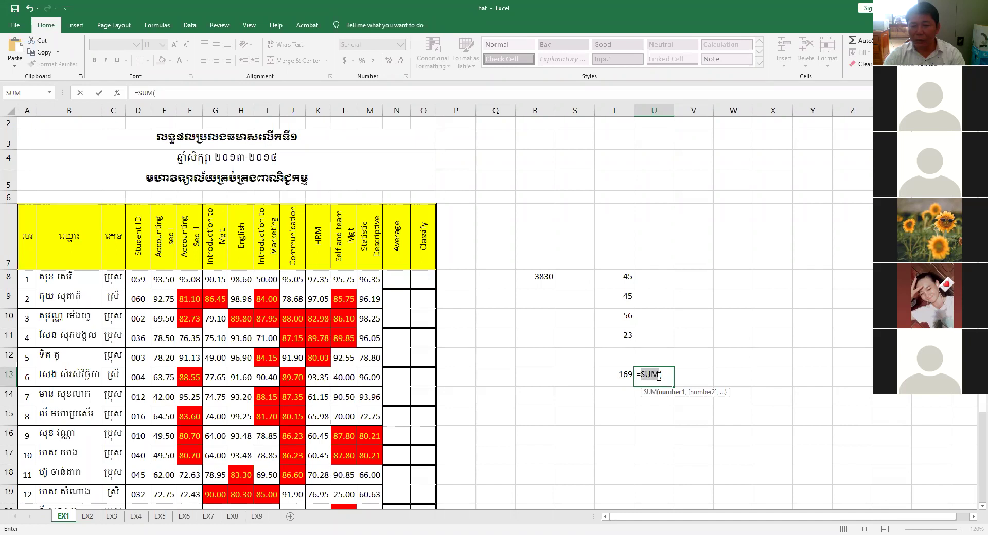
click(663, 376)
click(625, 277)
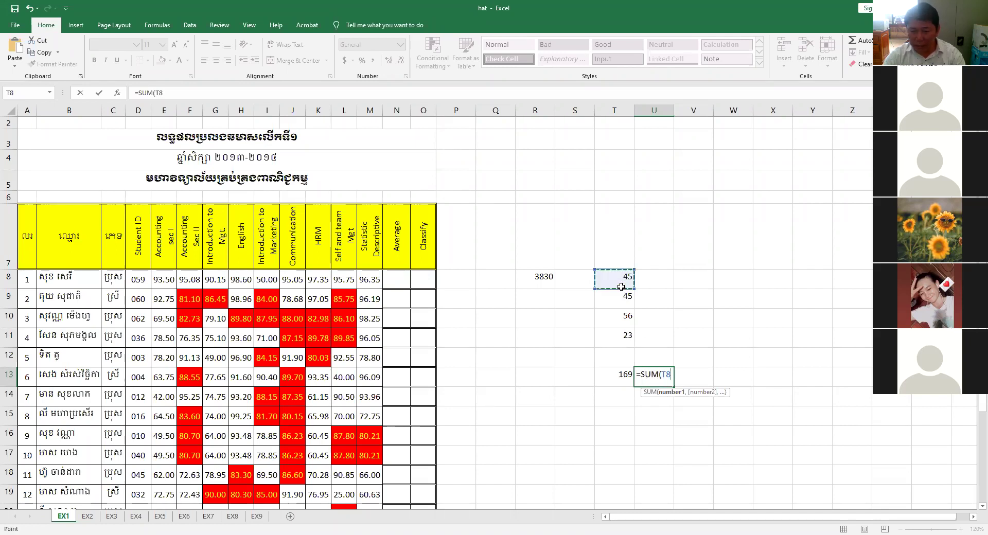
drag(621, 287, 618, 335)
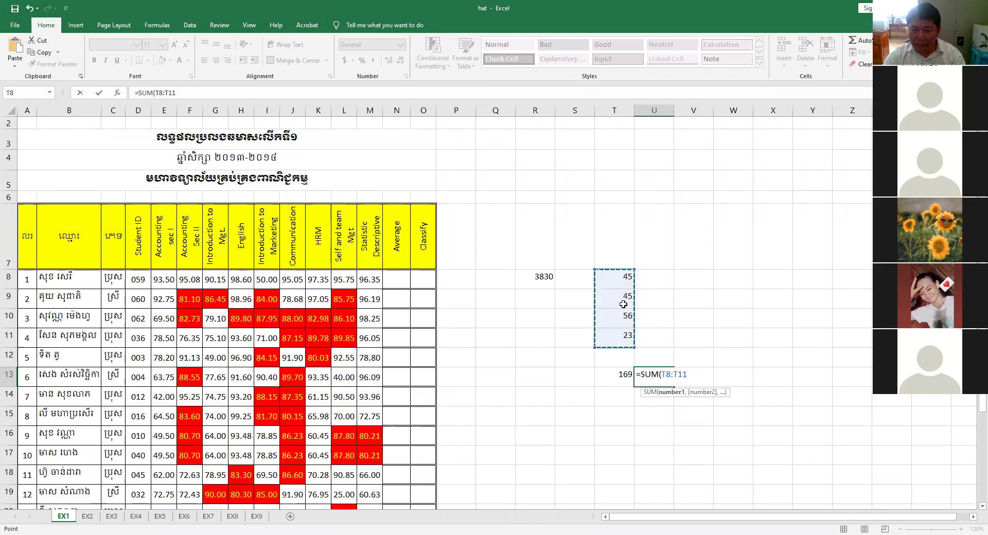
text())
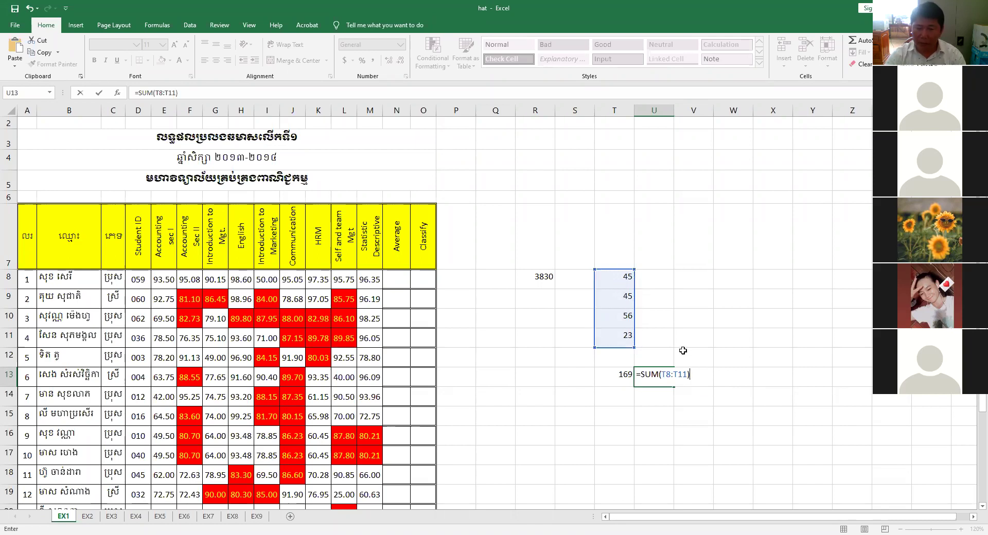
key(Return)
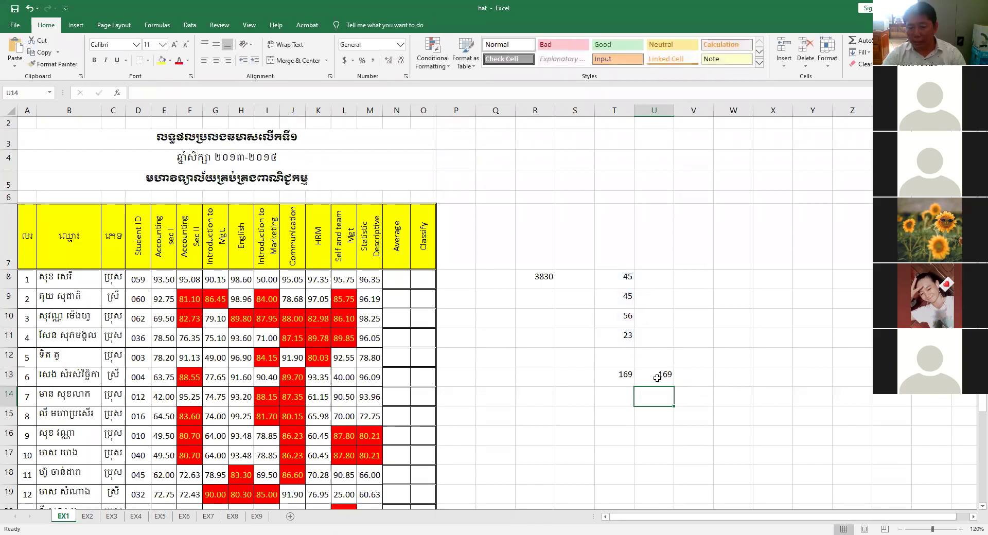
click(657, 379)
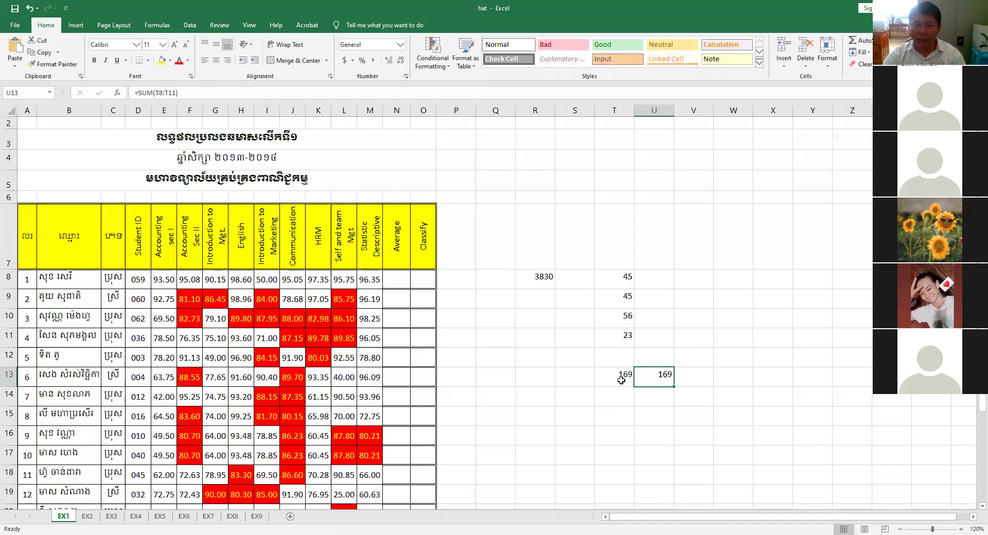
Step: Compare T13's chain of additions with U13's SUM formula, leaving both unchanged
double_click(621, 381)
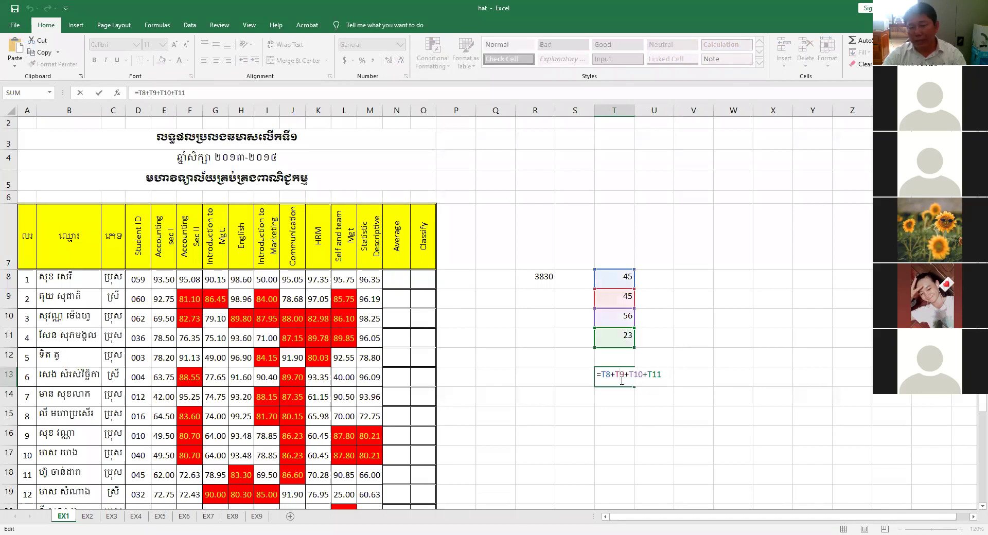
drag(604, 373, 664, 384)
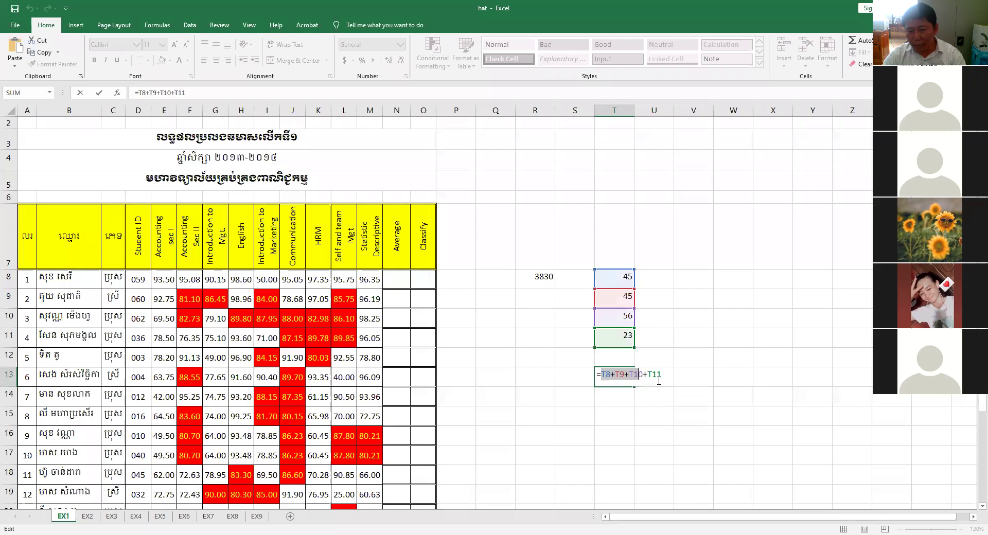
key(Tab)
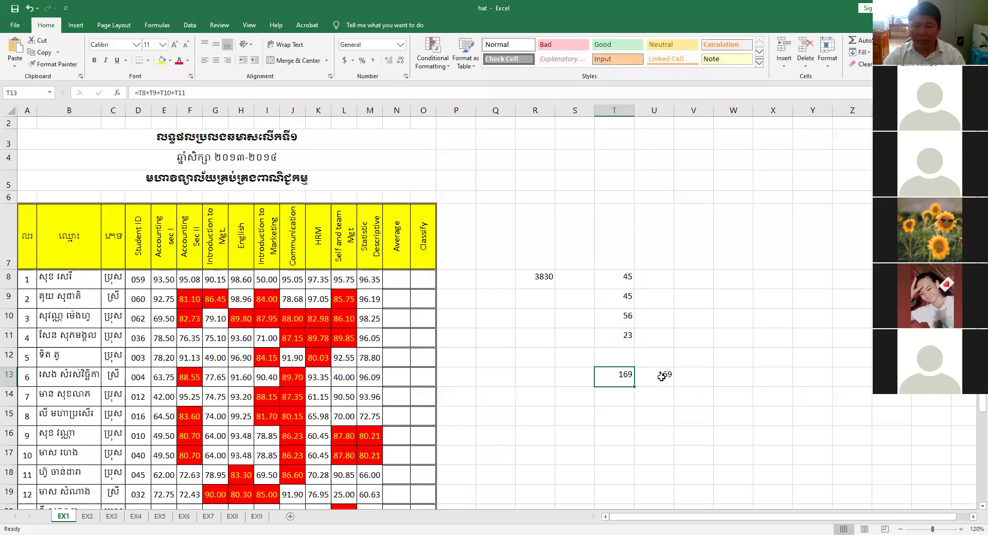
double_click(639, 376)
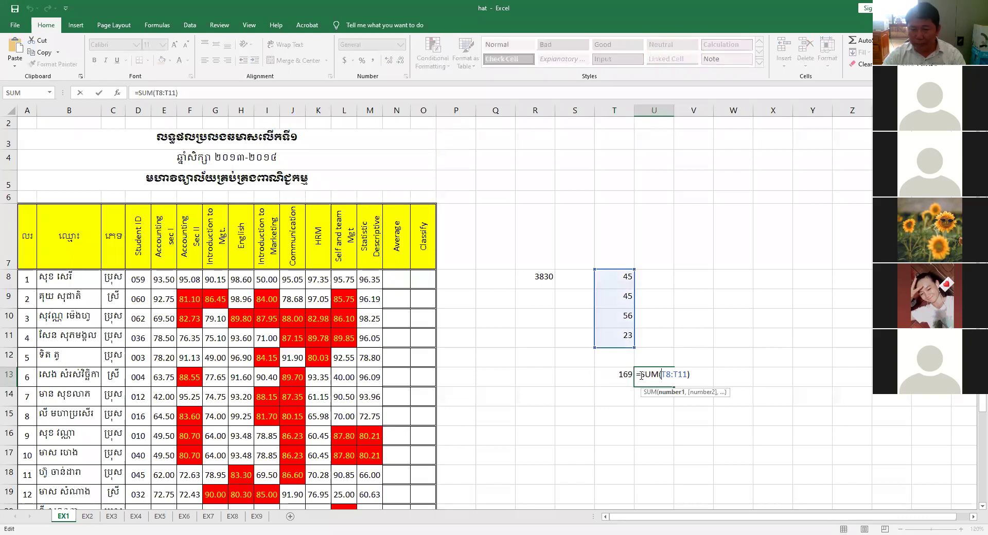
click(641, 374)
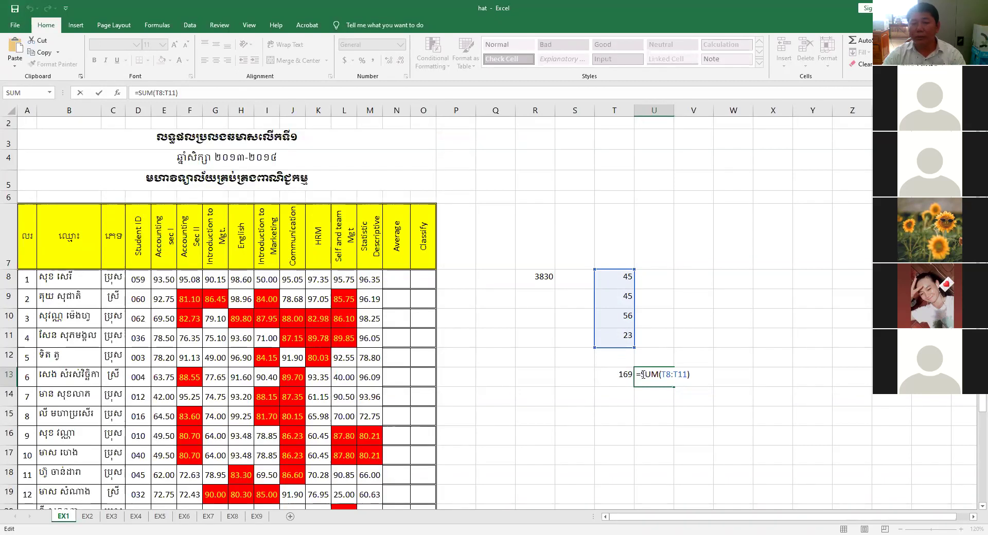
drag(641, 374, 689, 379)
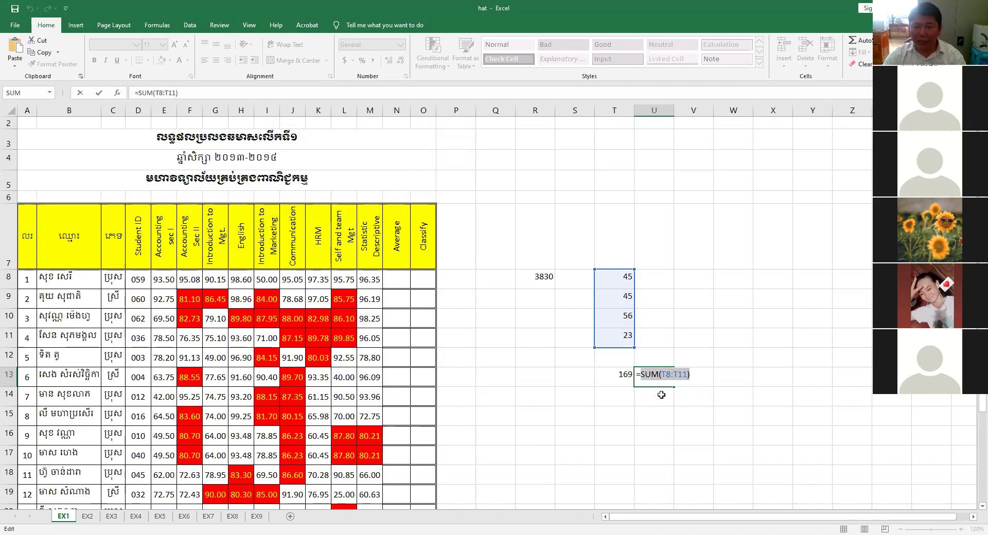
key(Escape)
Step: Label V13 as SUM and centre the 169 in U13
click(696, 384)
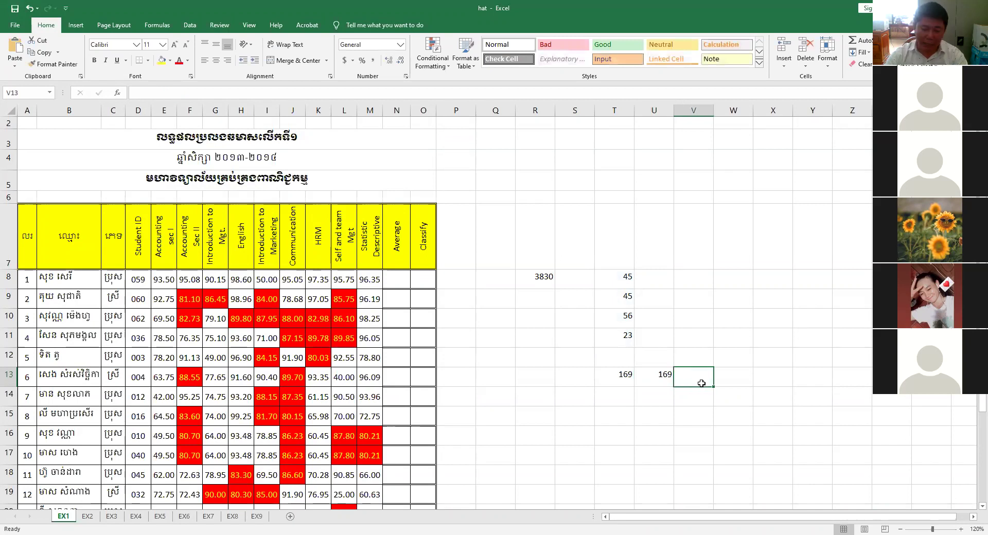
text(s)
key(BackSpace)
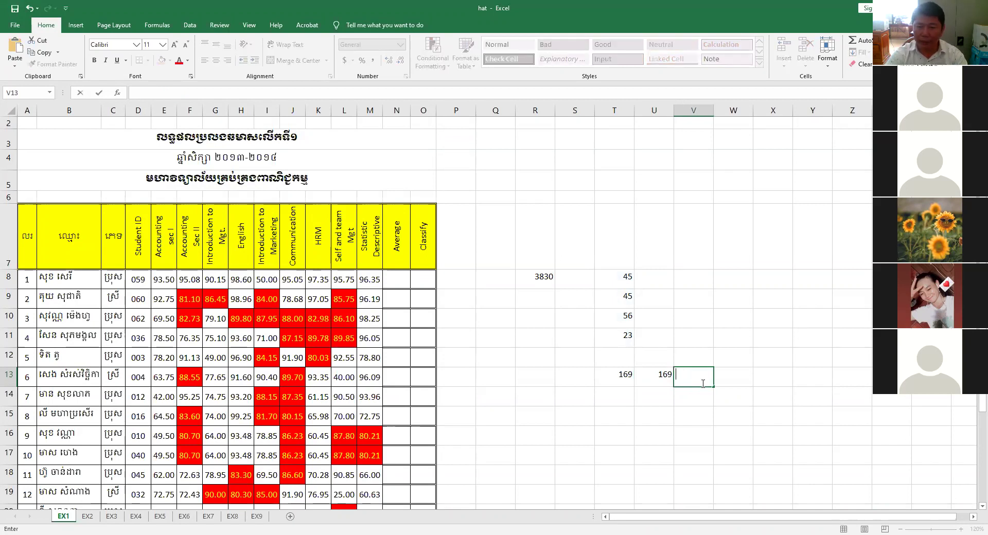
text(SUM)
key(Return)
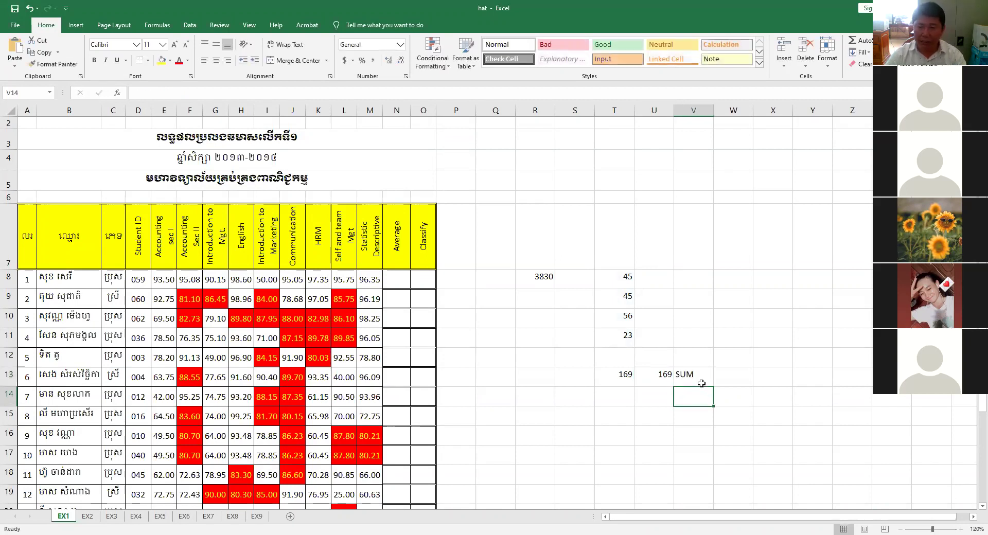
key(Left)
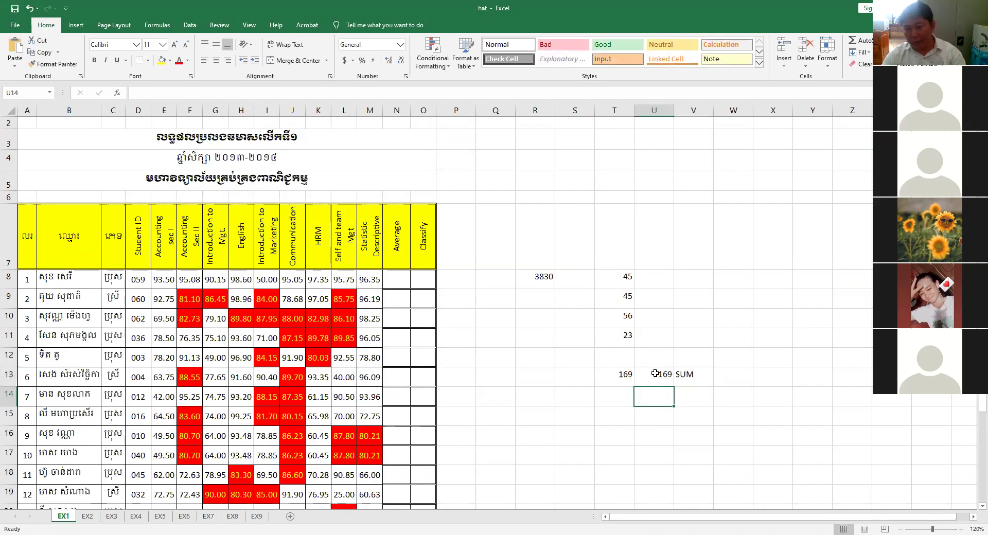
click(636, 380)
click(216, 60)
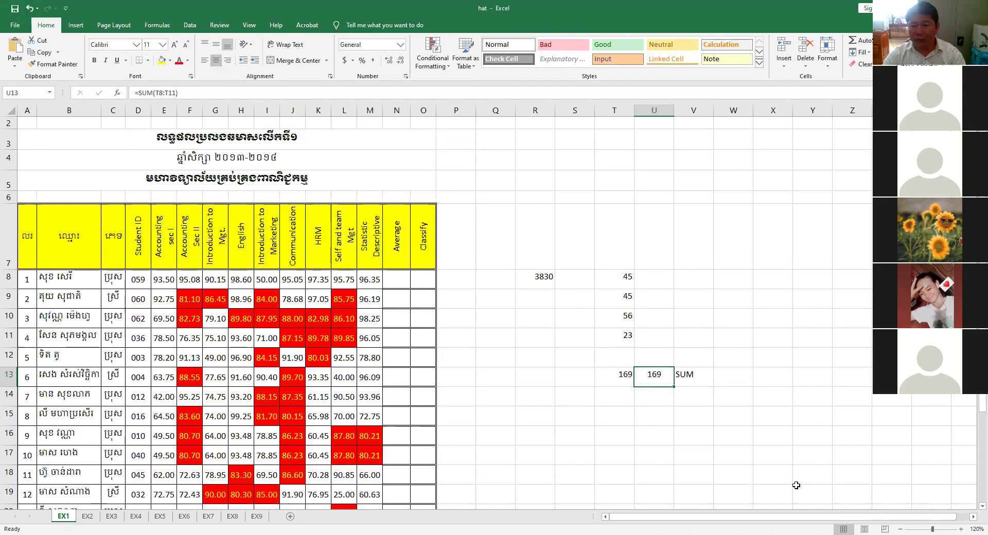
click(651, 404)
click(704, 399)
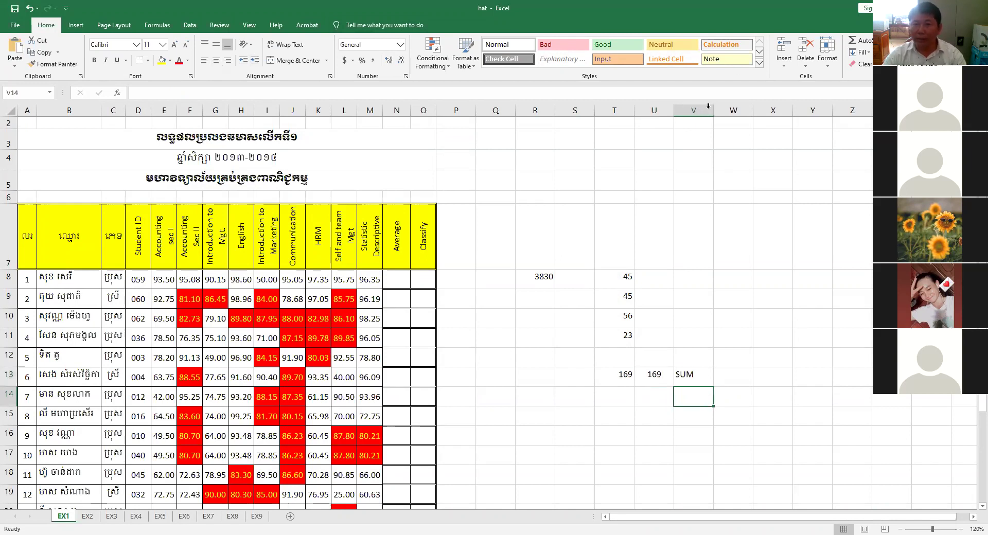
Step: Widen column V and add the AVERAGE label in V14
drag(714, 109, 739, 109)
text(AVERAGE)
click(704, 432)
click(653, 401)
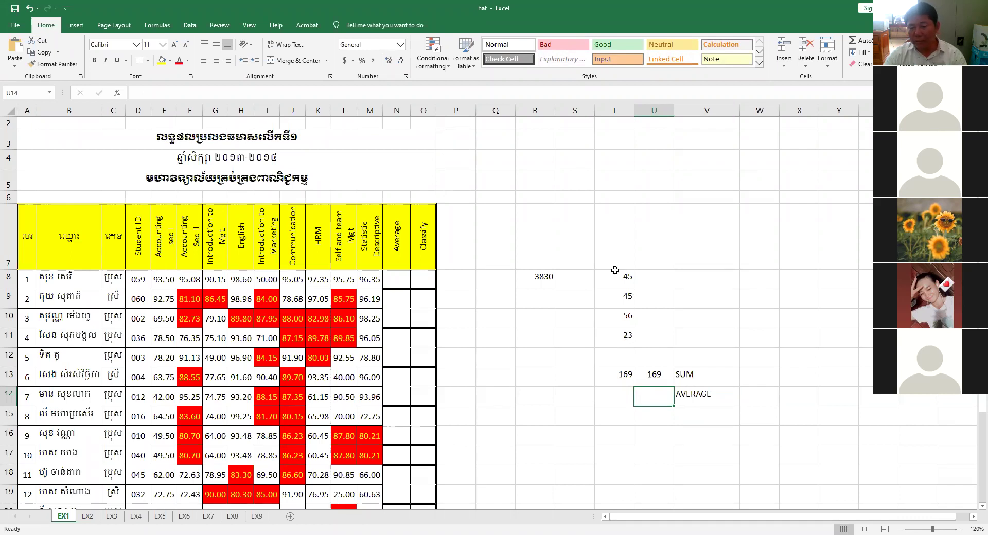
click(621, 286)
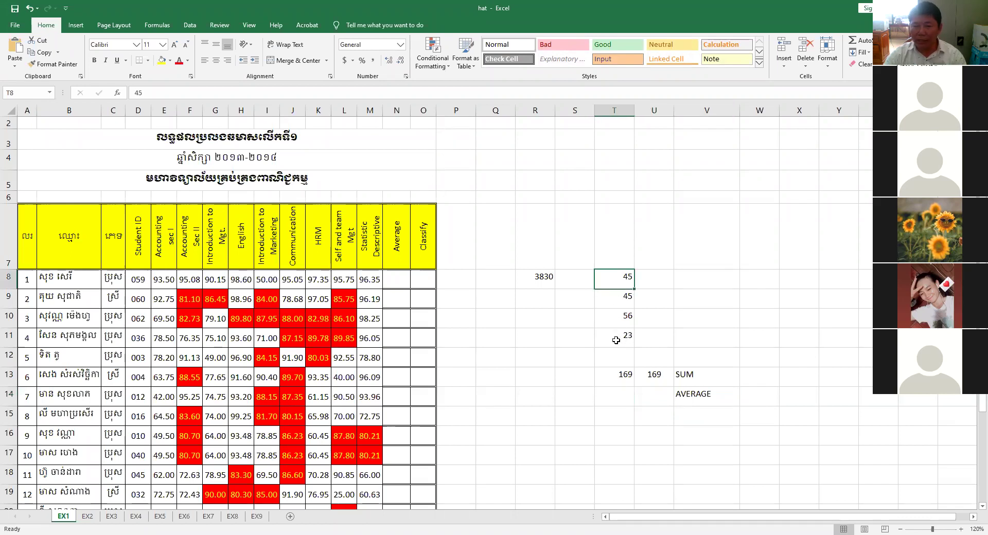
drag(616, 340, 620, 285)
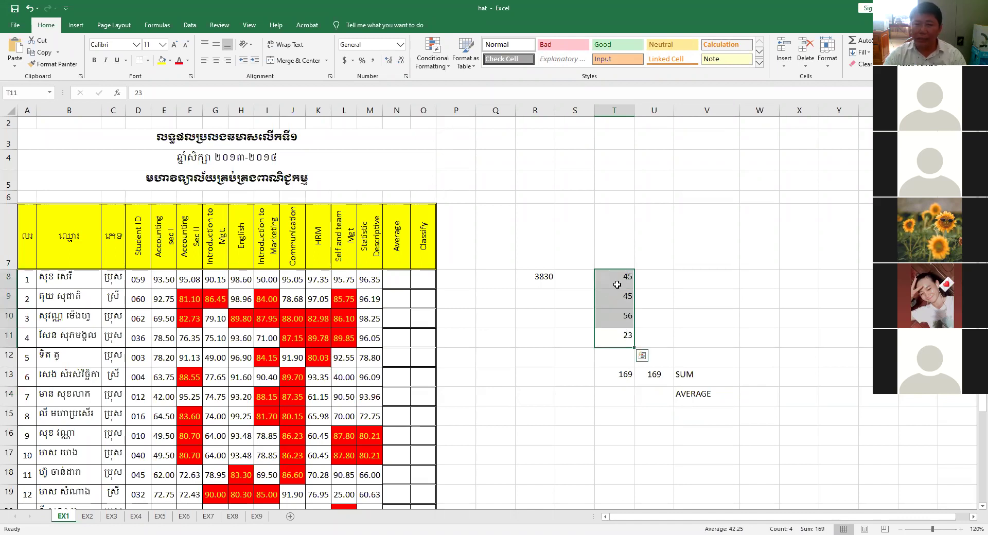
click(621, 279)
click(621, 299)
click(621, 321)
click(622, 339)
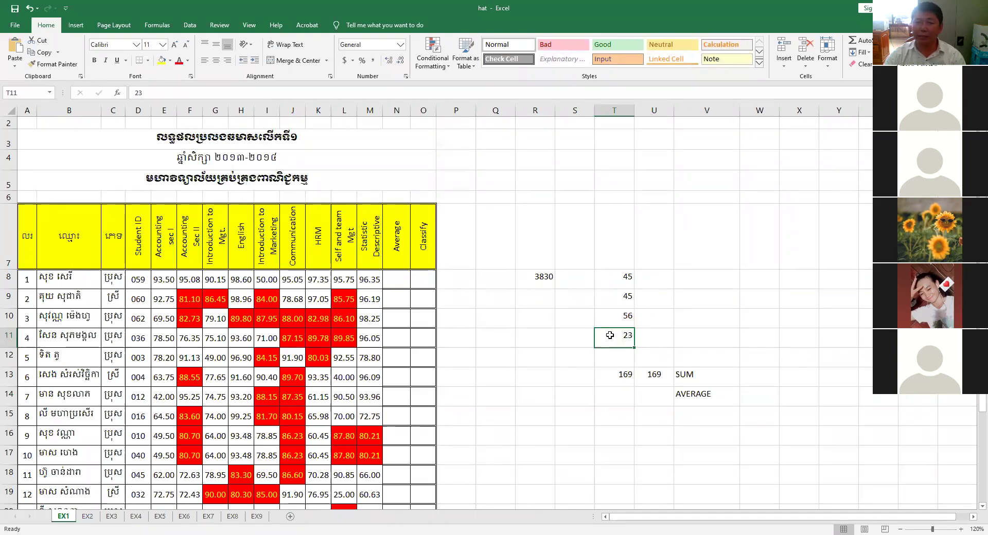
click(164, 281)
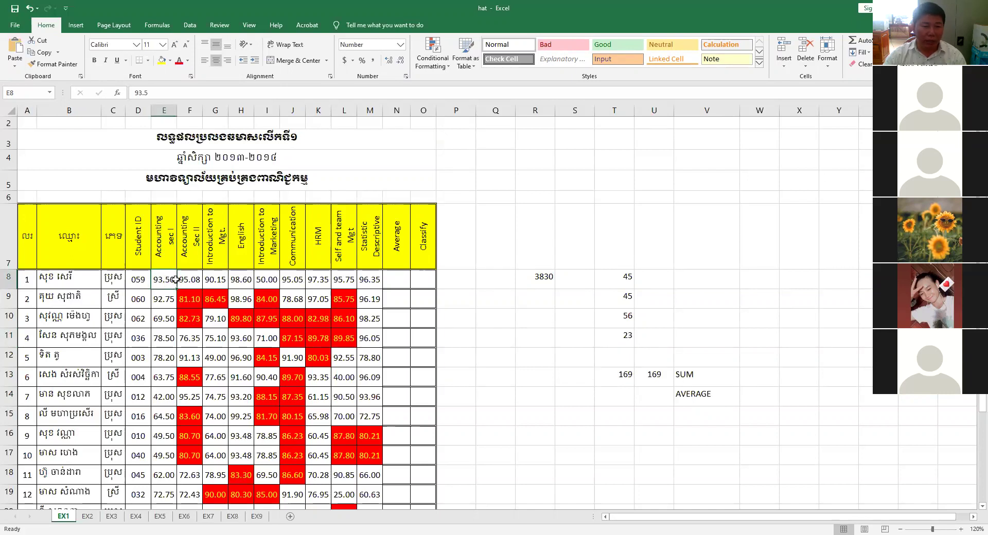
drag(164, 279, 183, 280)
click(217, 280)
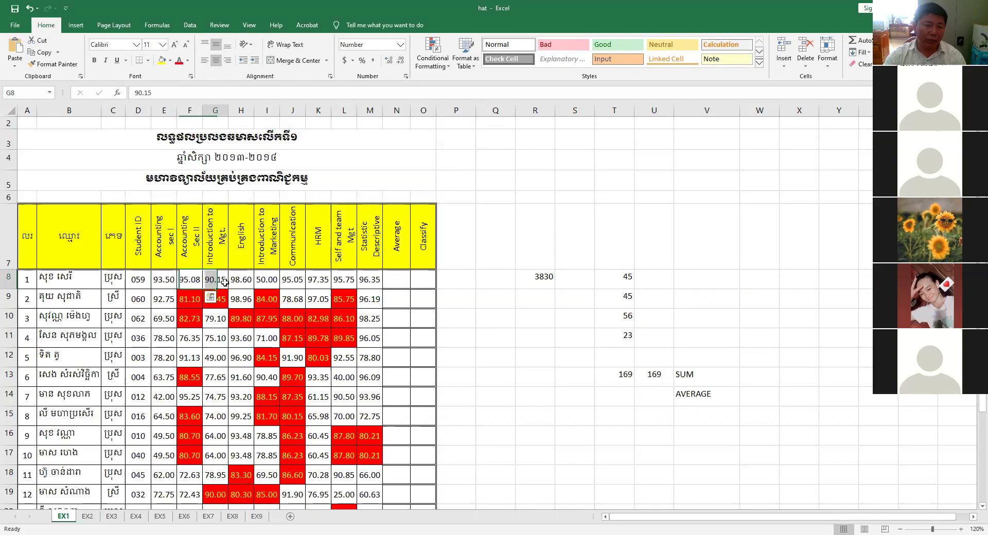
drag(162, 281, 364, 281)
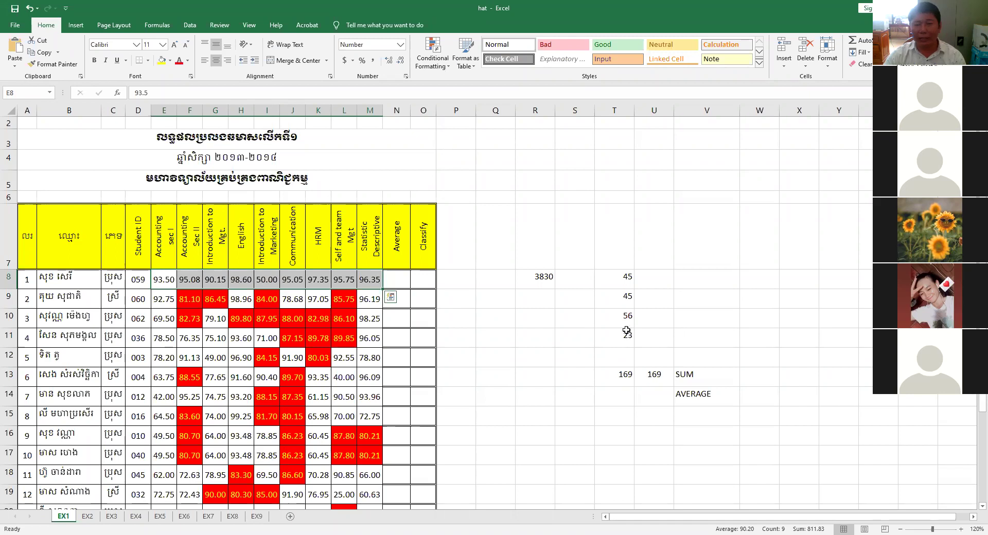
click(658, 399)
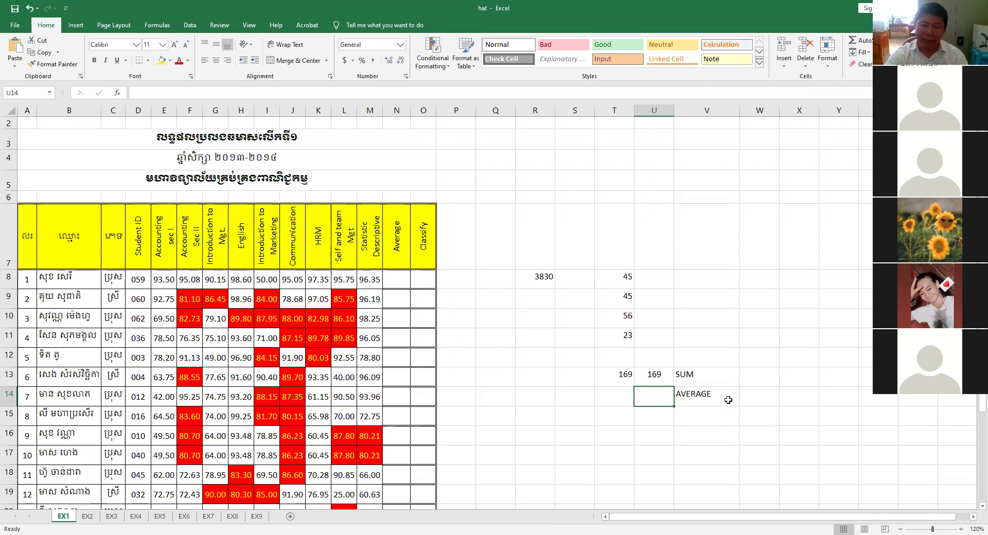
Step: Enter =AVERAGE(T8:T11) in U14 and centre the resulting 42.25
text(=)
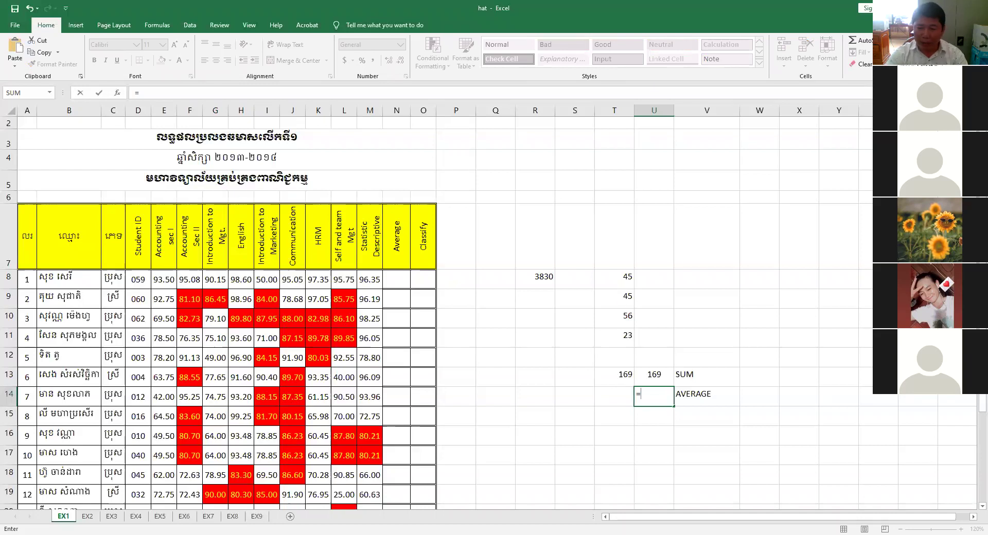
text(A)
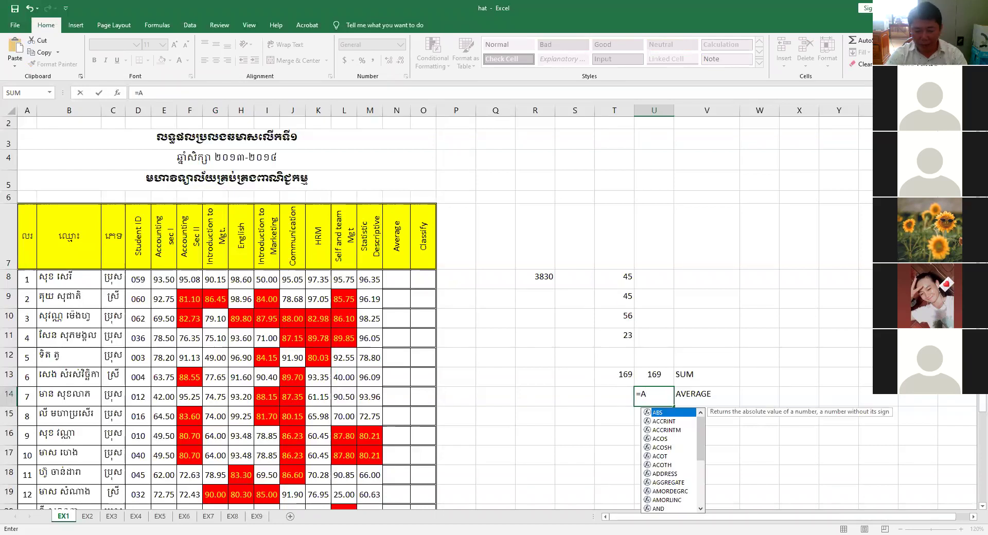
text(VERAGE)
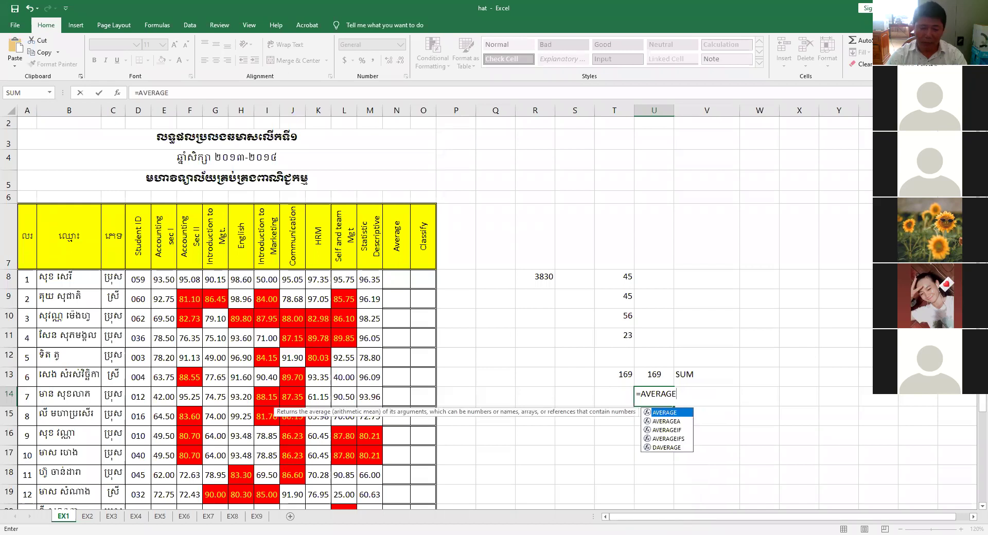
text(()
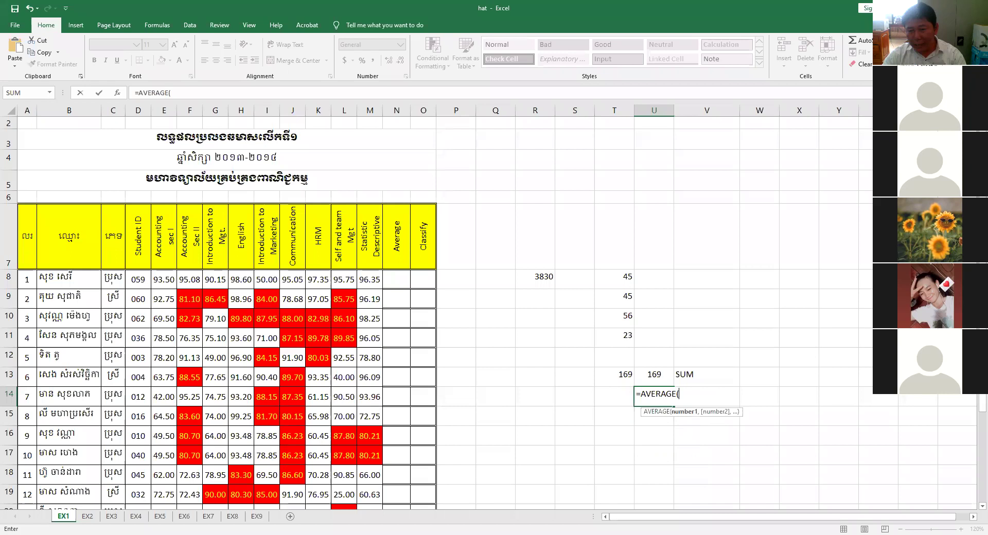
drag(619, 339, 615, 278)
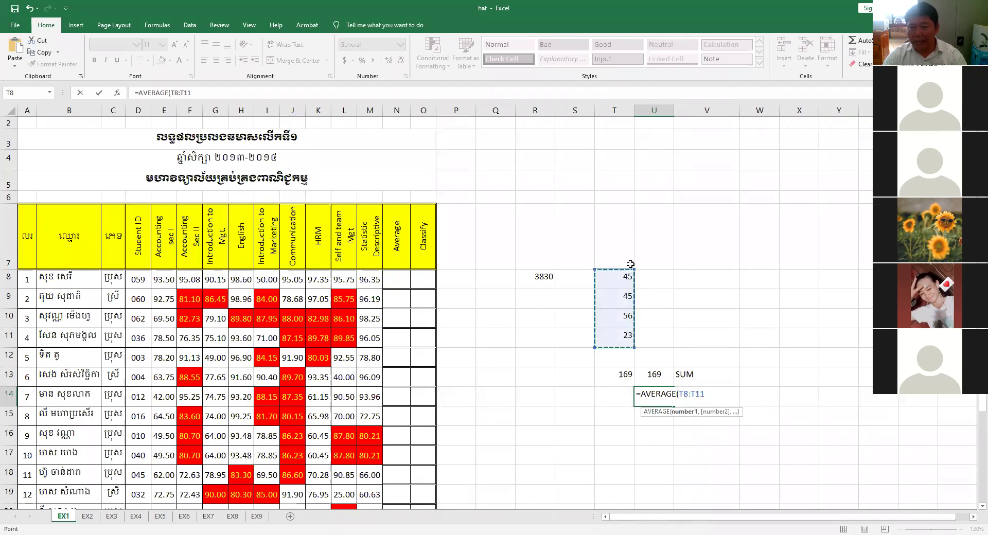
text())
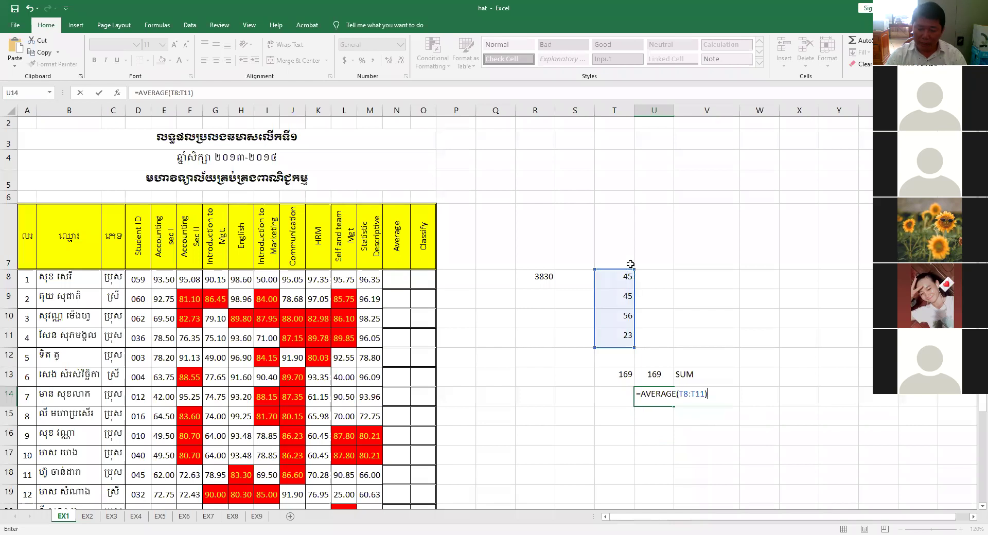
key(Return)
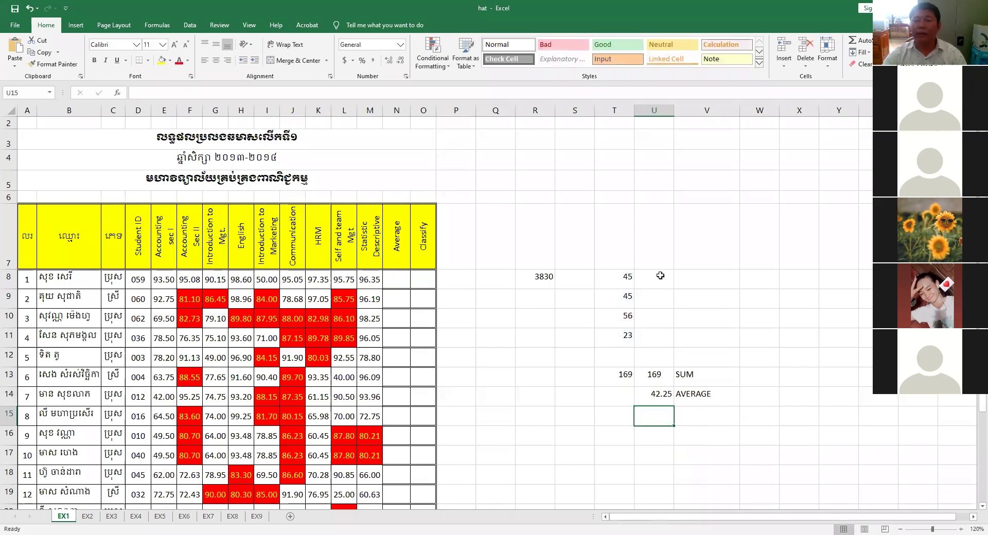
click(648, 396)
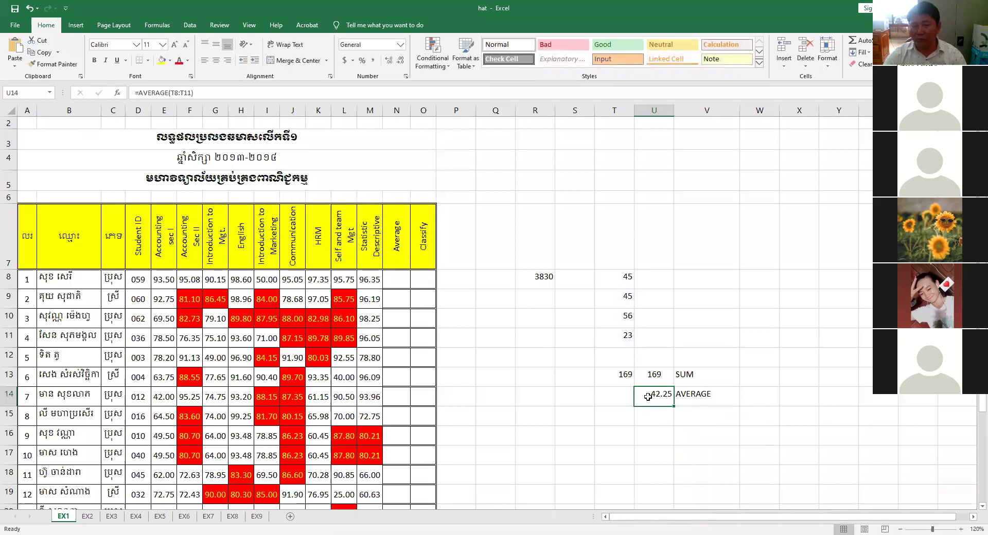
drag(617, 277, 615, 339)
click(661, 399)
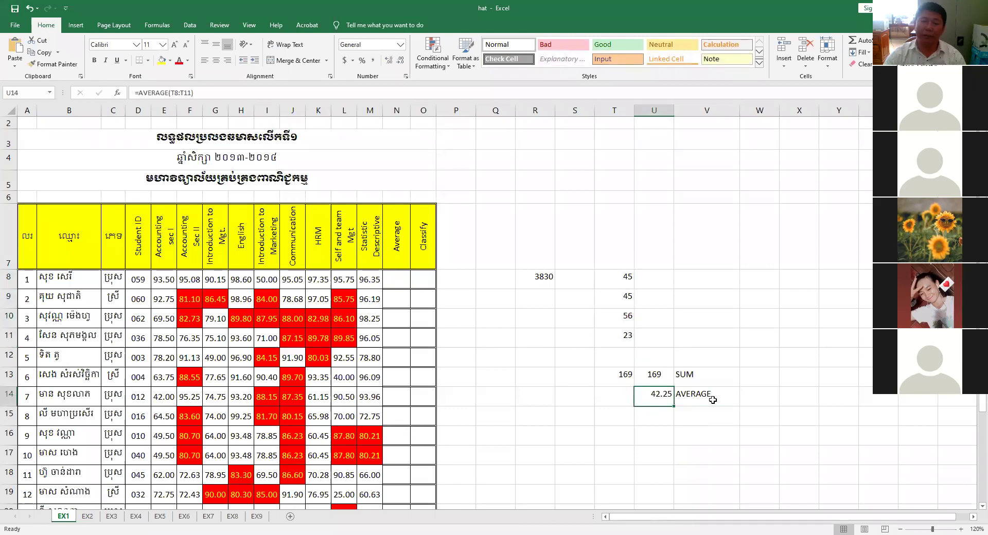
click(217, 61)
click(654, 419)
click(695, 420)
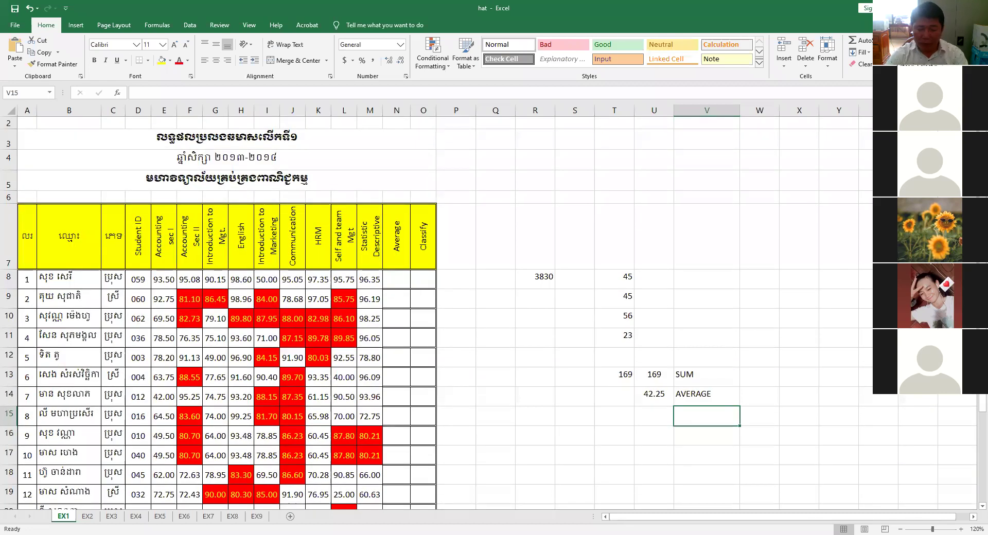
Step: Type MIN in V15, then review T8:T11 to find the lowest value, 23
text(MIN)
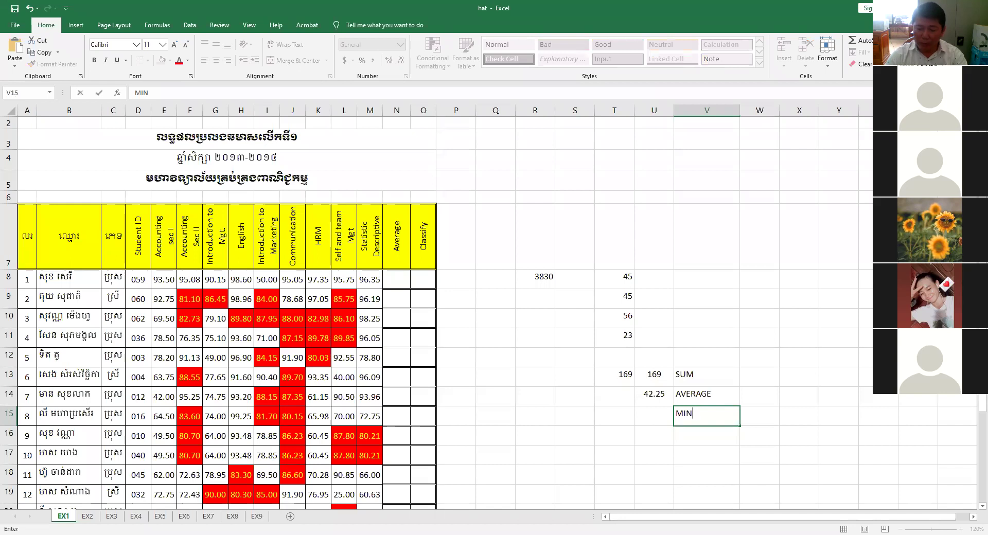
key(Return)
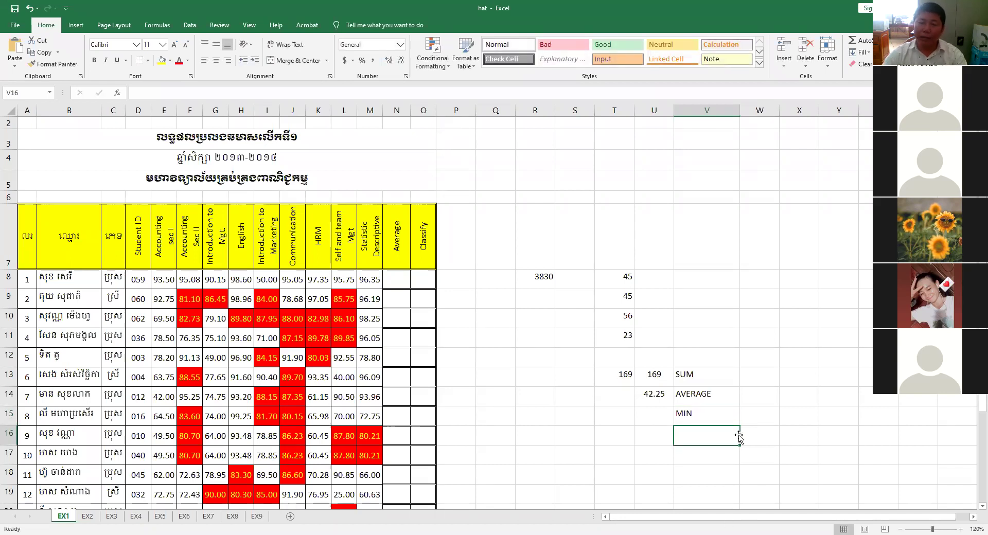
click(657, 419)
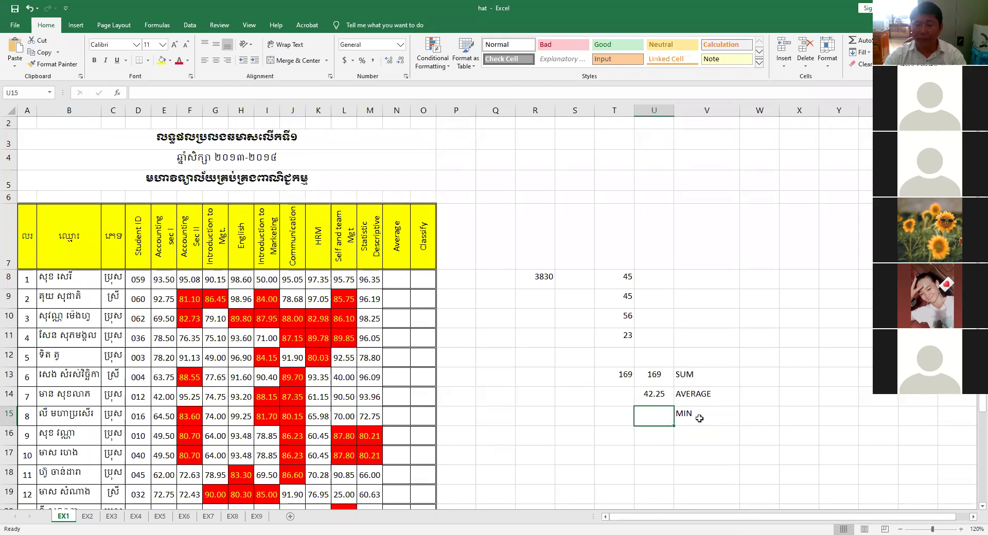
click(618, 280)
drag(614, 292, 610, 336)
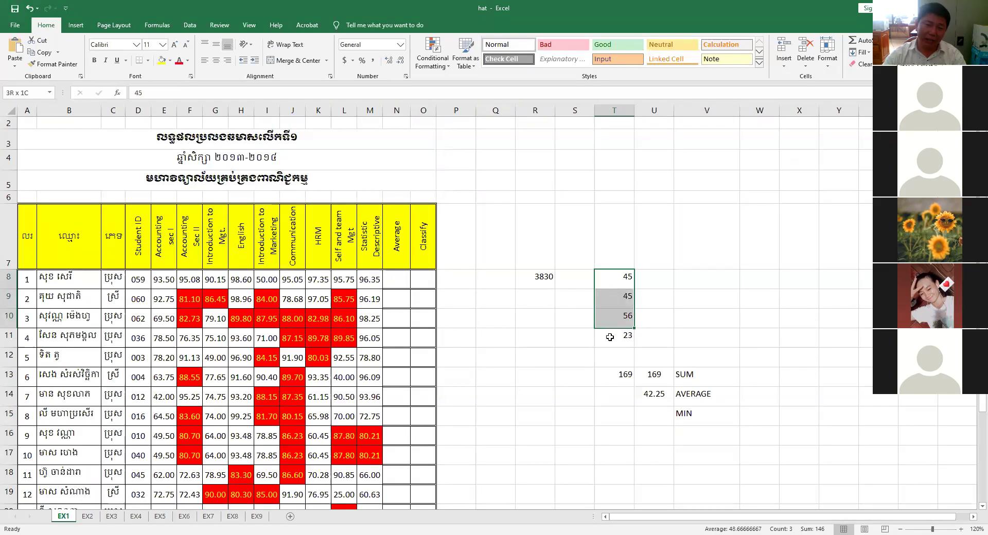
drag(610, 279, 609, 336)
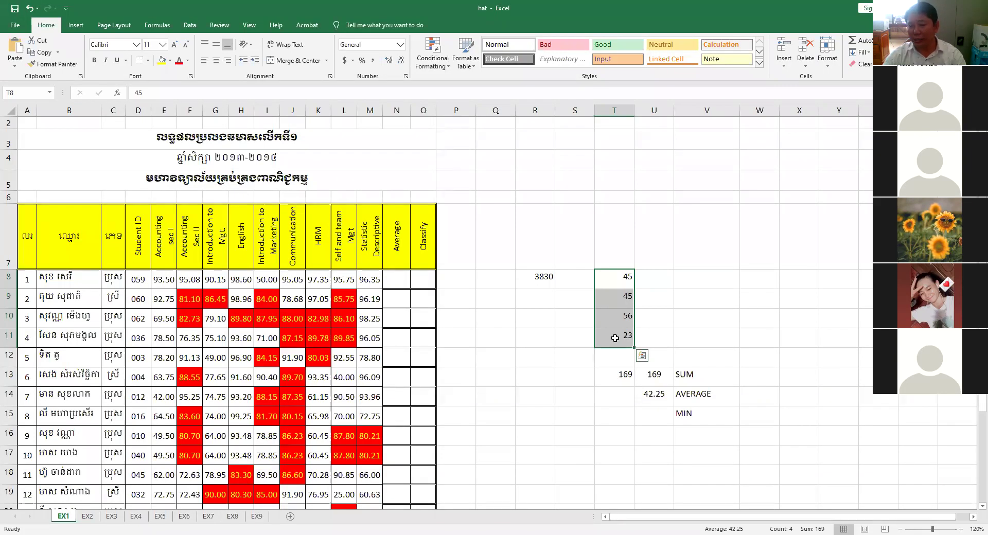
click(615, 338)
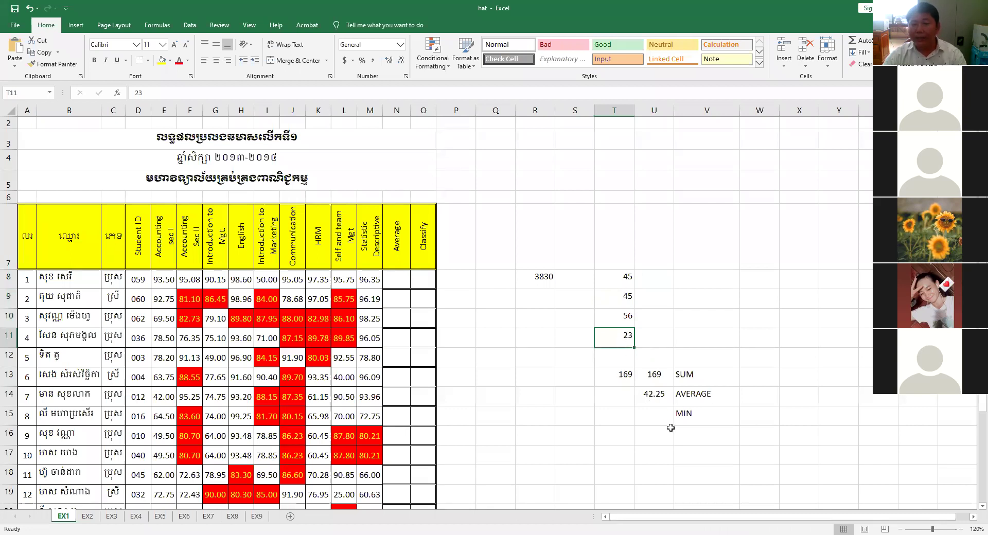
click(656, 420)
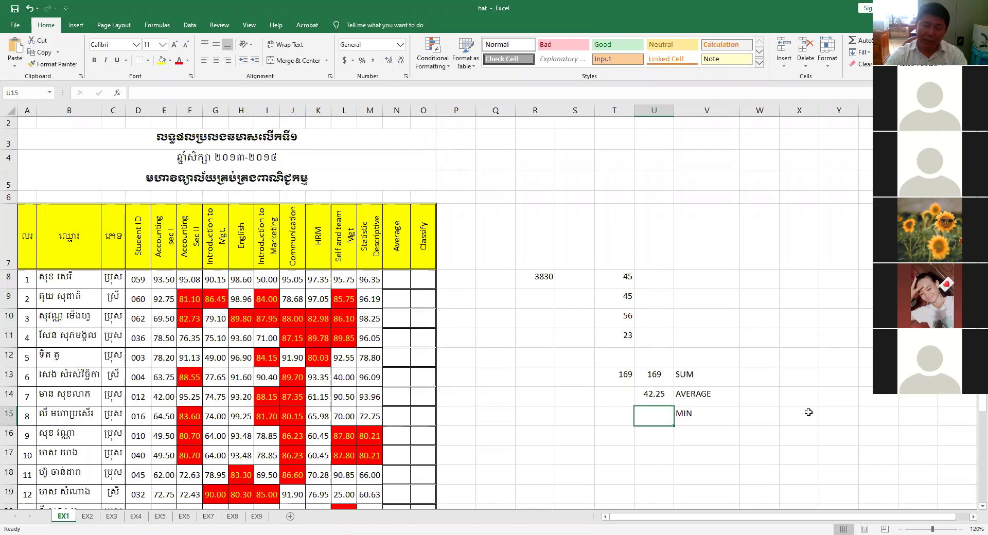
Step: Enter =MIN(T8:T11) in U15, centre the 23, and start a MAX label in V16
text(=)
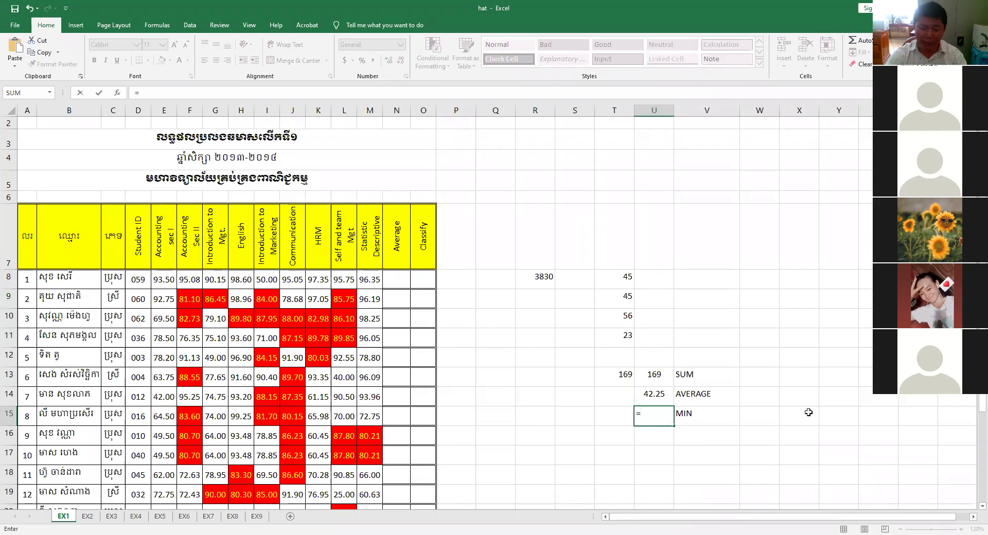
text(MIN()
click(613, 282)
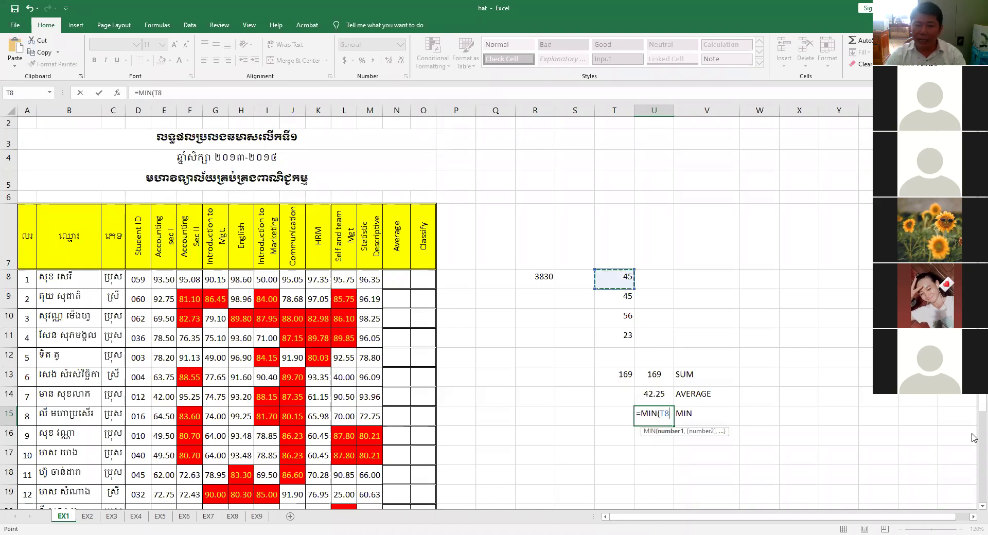
text(:T11))
key(Return)
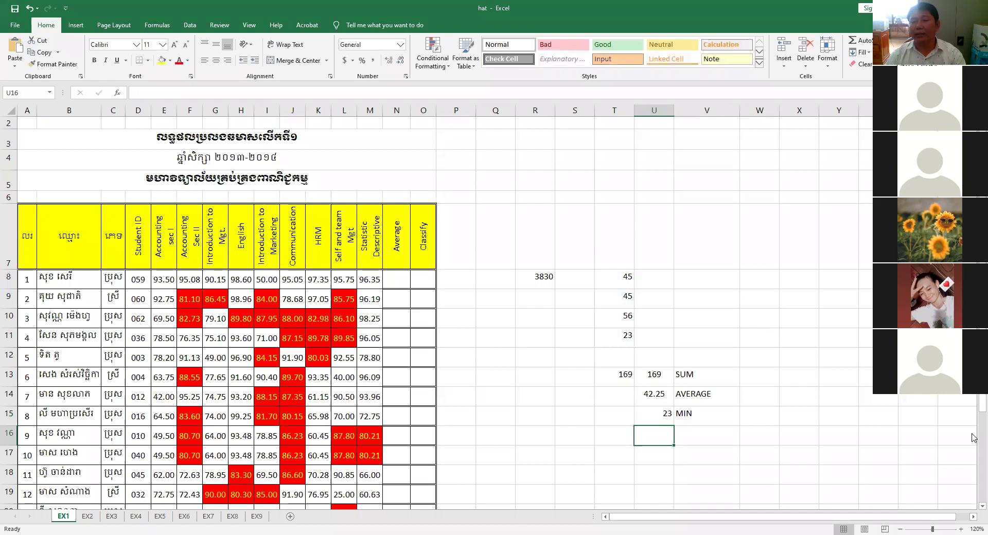
click(665, 415)
click(216, 60)
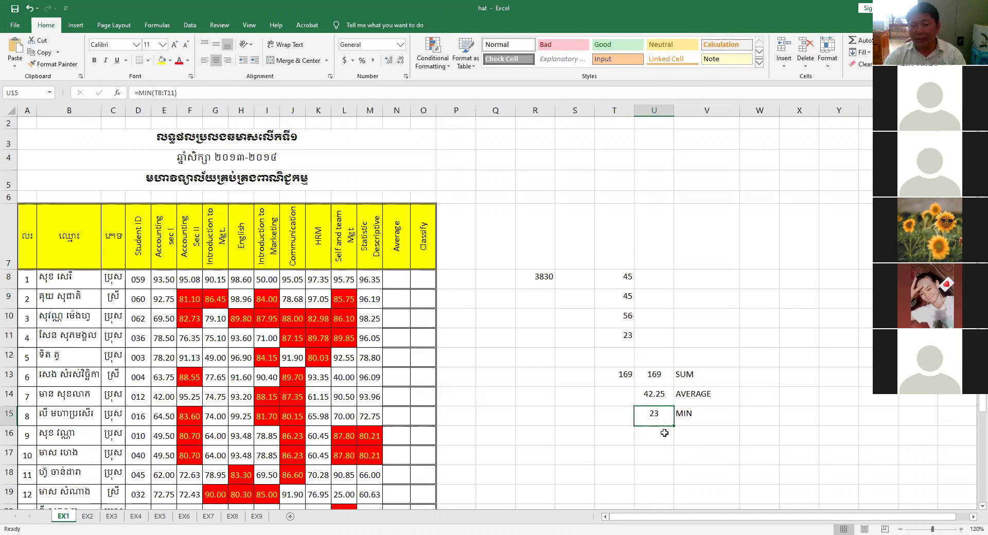
click(687, 435)
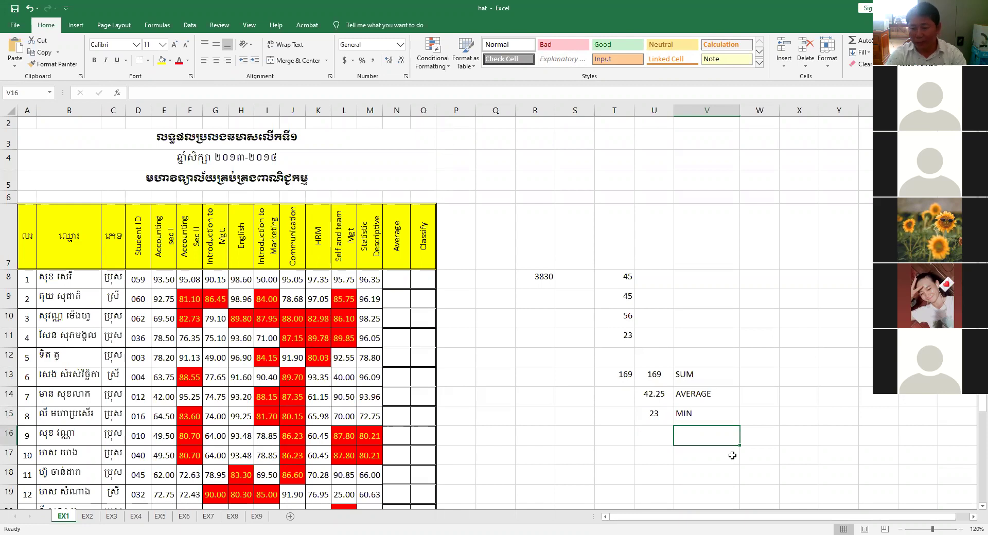
text(MAX)
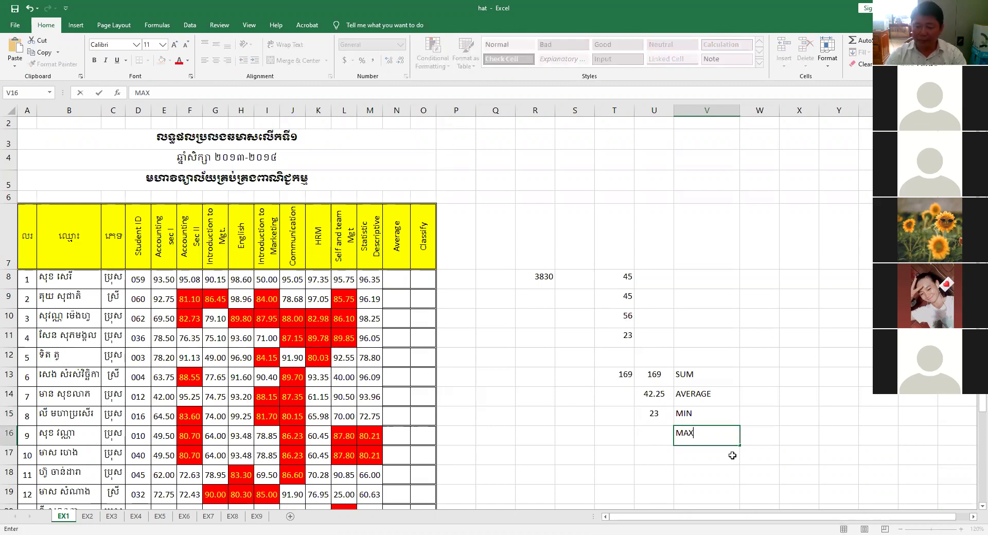
Step: Confirm the MAX label in V16, then enter =MAX(T8:T11) in U16 and centre the 56
key(Return)
key(Up)
key(Left)
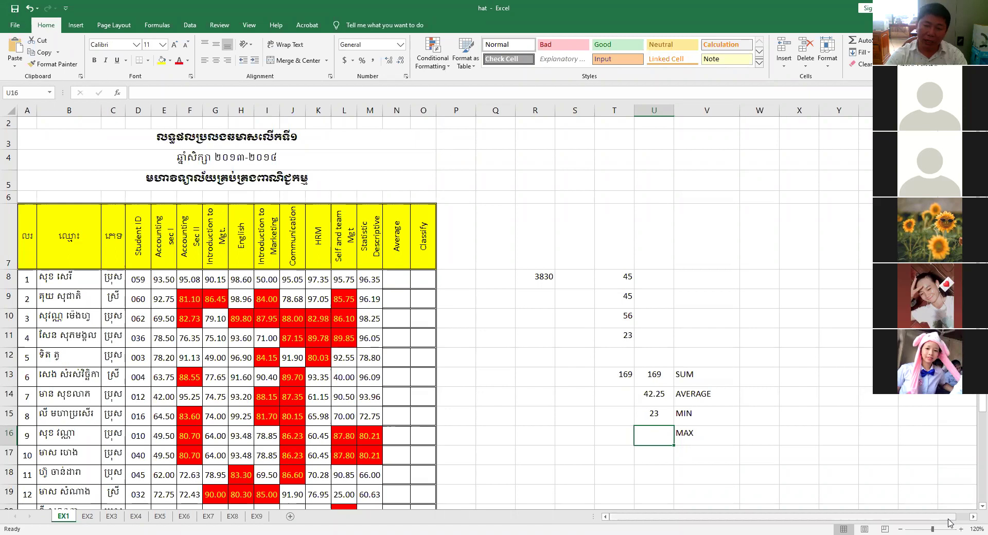
text(=)
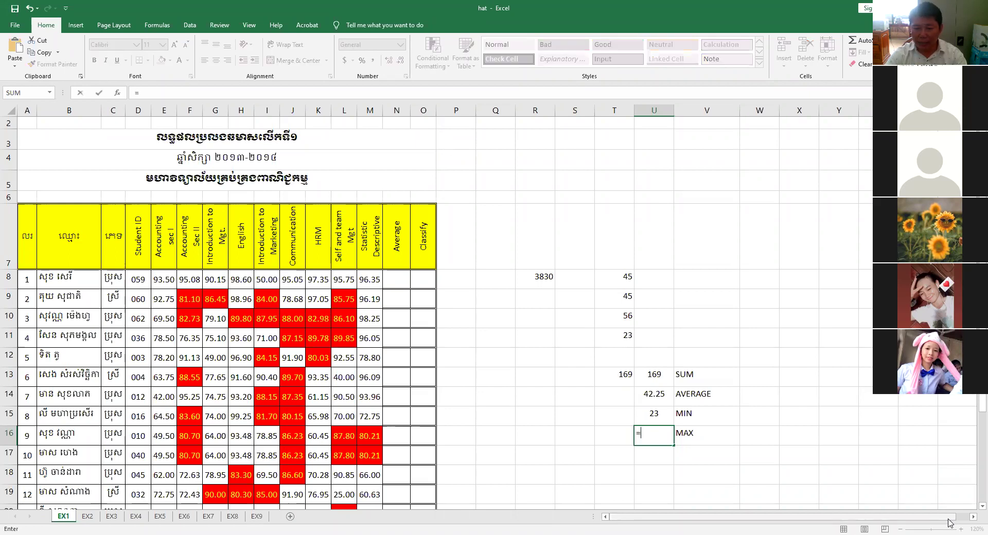
text(MAX)
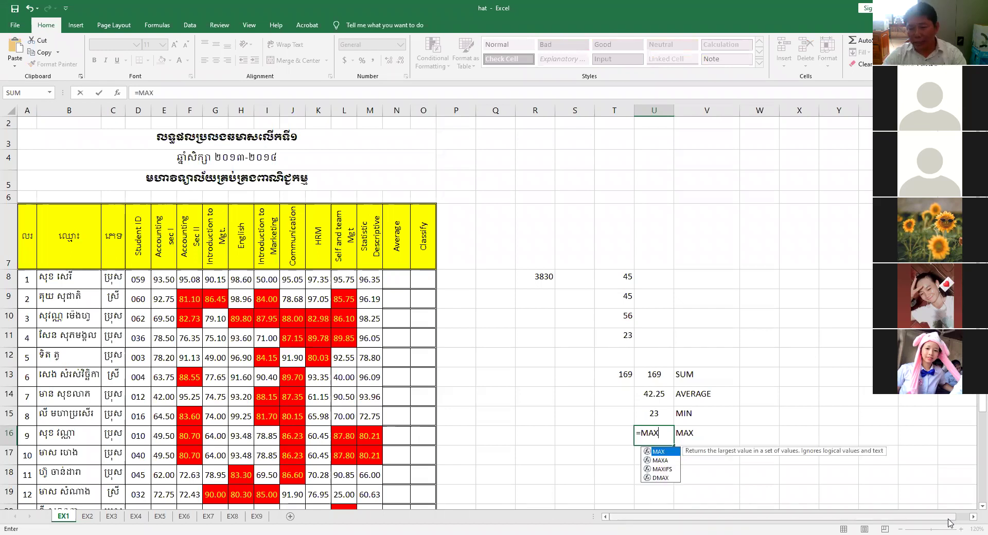
text(()
drag(623, 339, 621, 277)
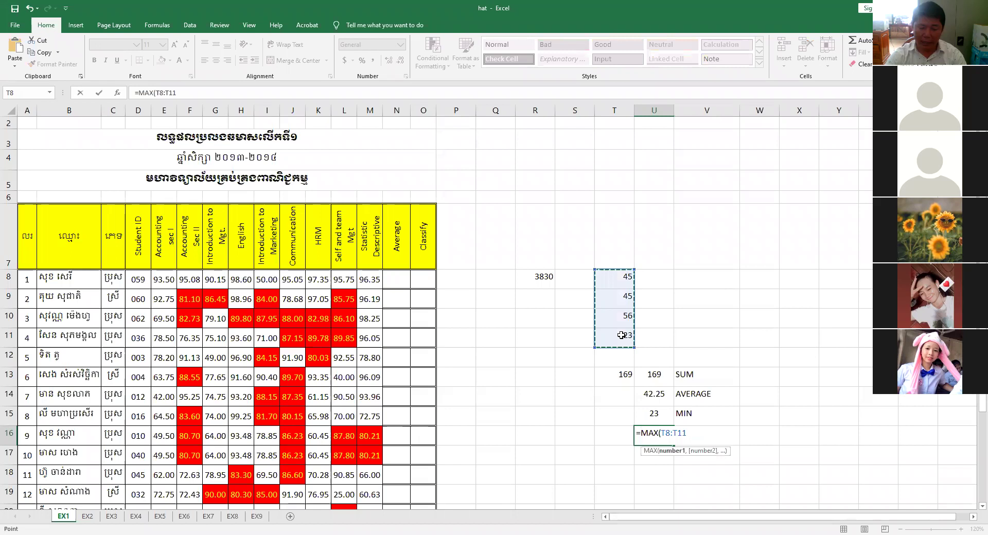
text())
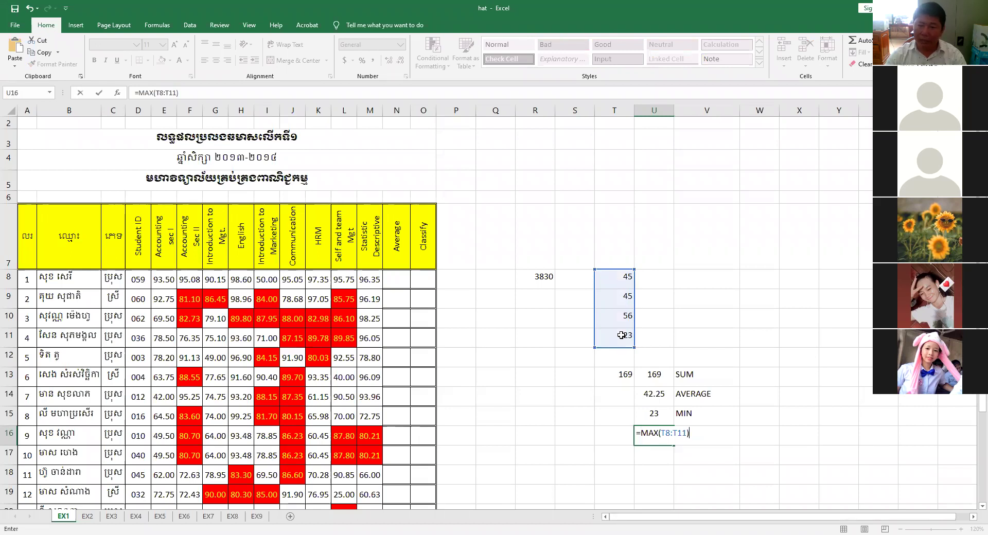
key(Return)
click(655, 436)
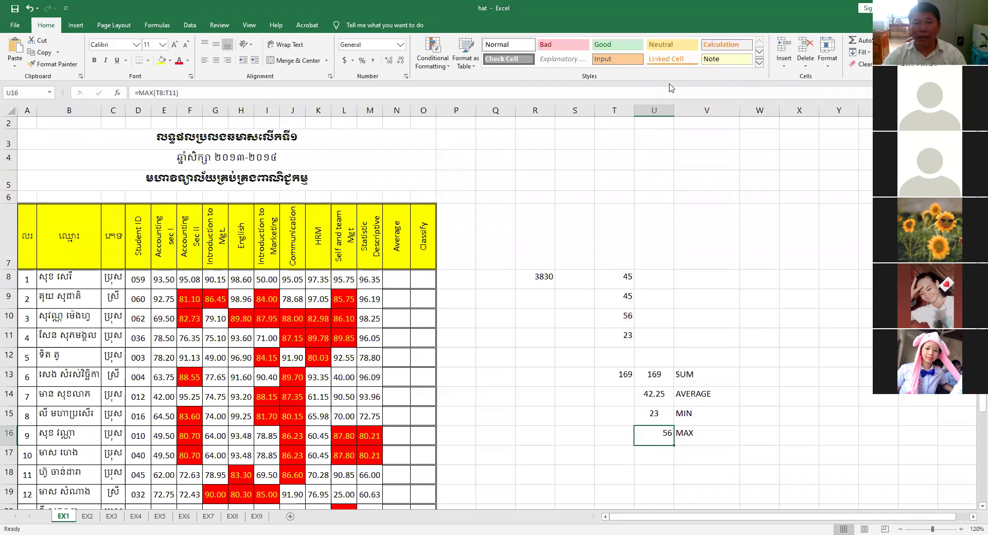
key(alt+h)
key(a)
key(c)
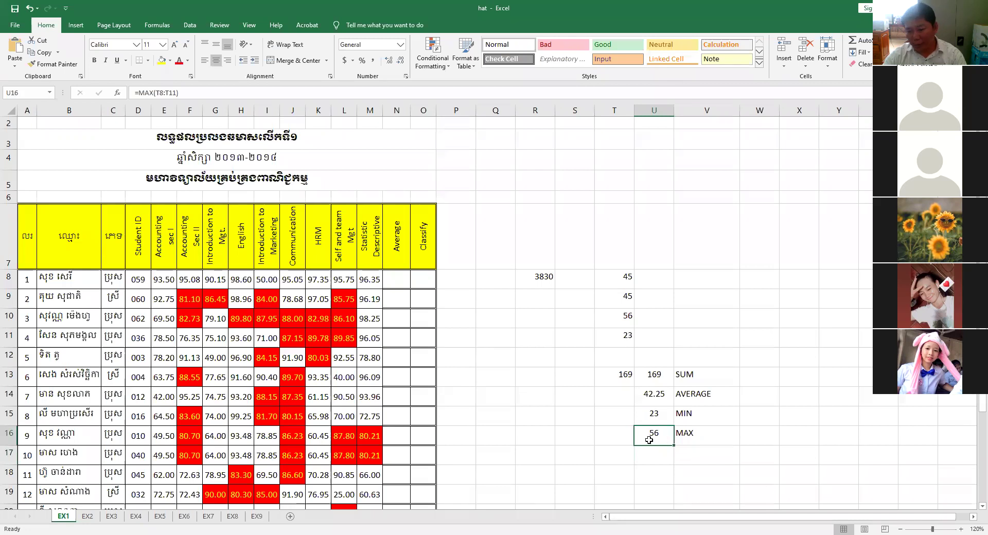
Step: Clear U13:U16 and re-enter the SUM result (169) in U13
click(709, 448)
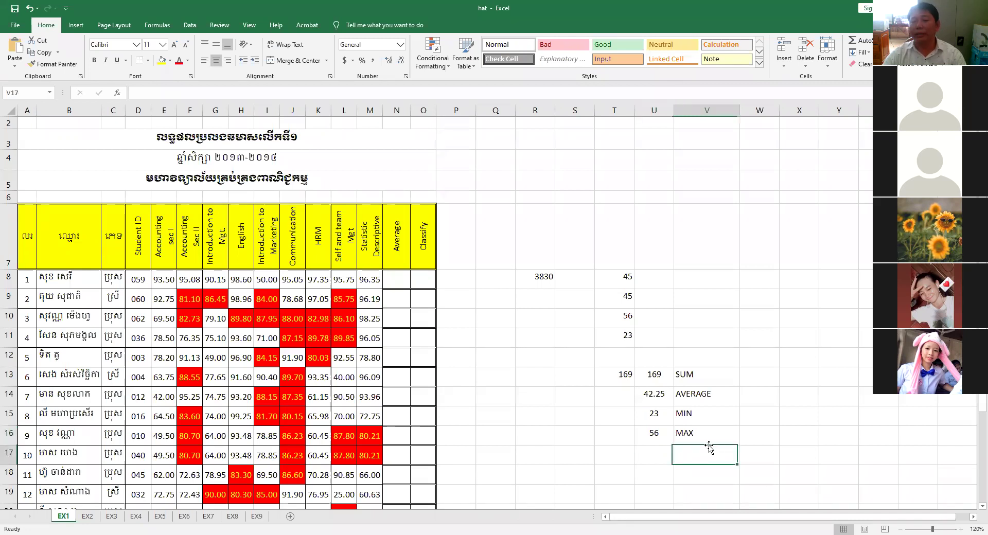
click(705, 435)
click(700, 414)
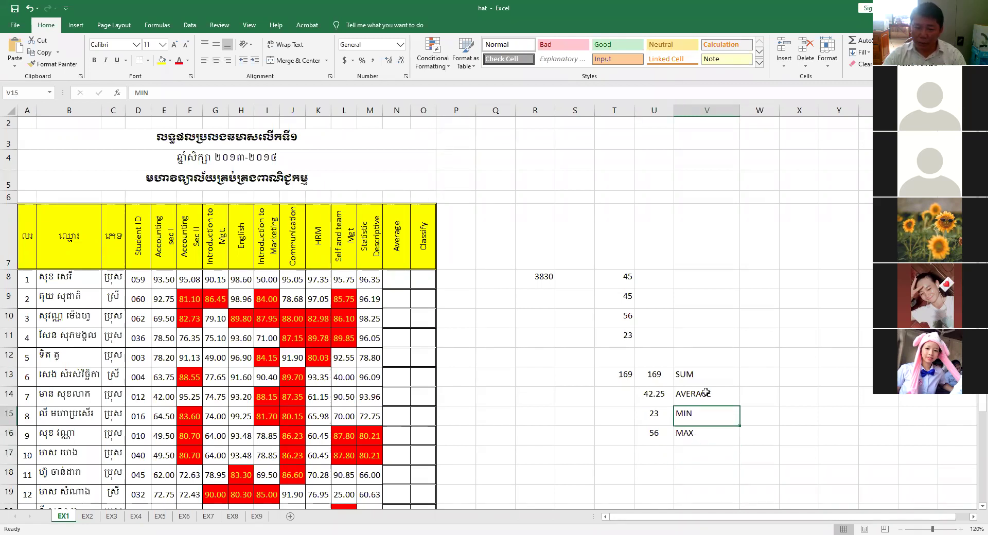
drag(653, 374, 652, 435)
key(Delete)
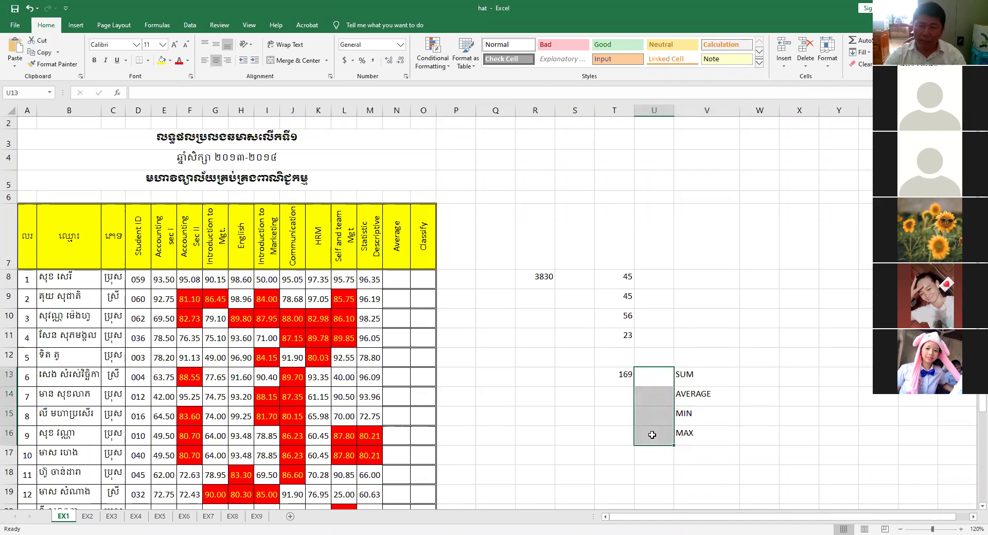
text(=)
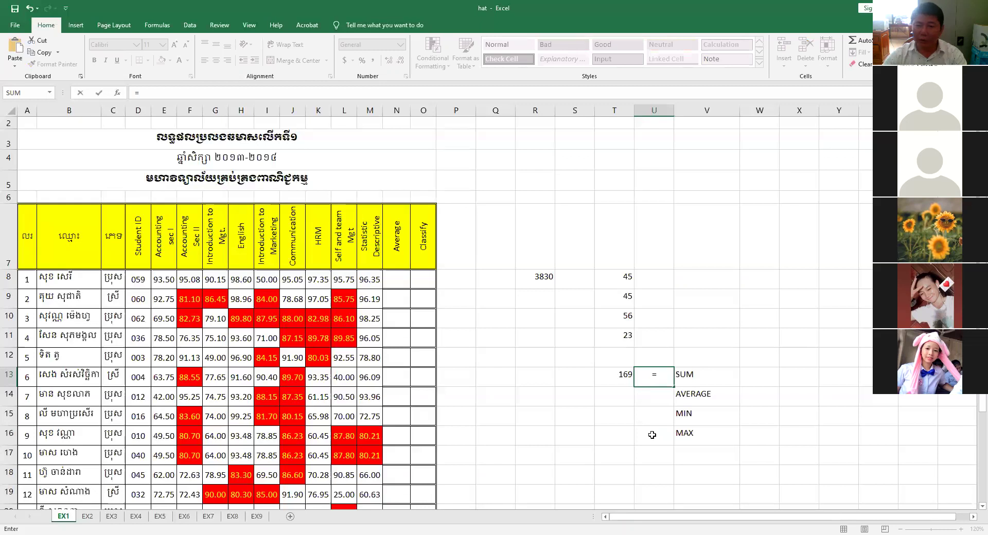
click(626, 374)
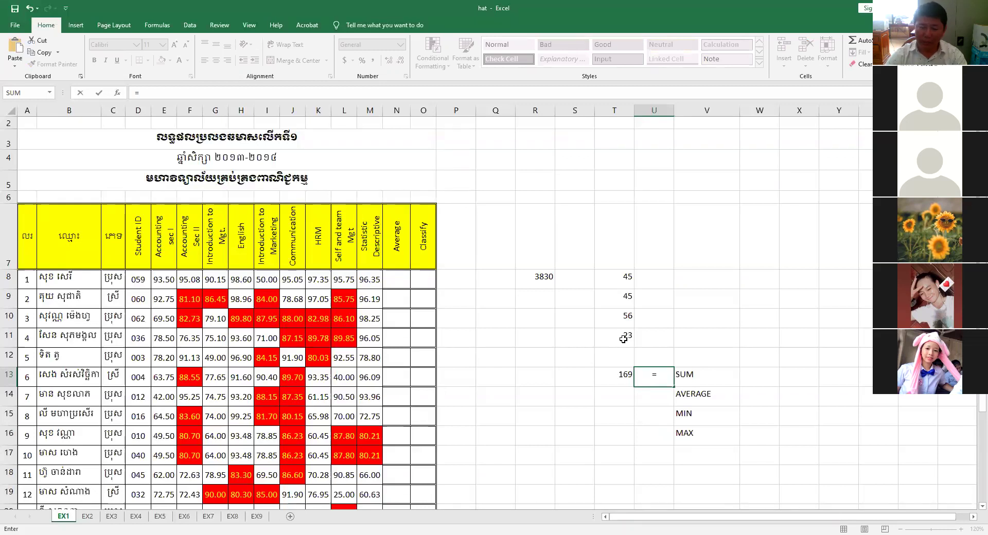
key(Return)
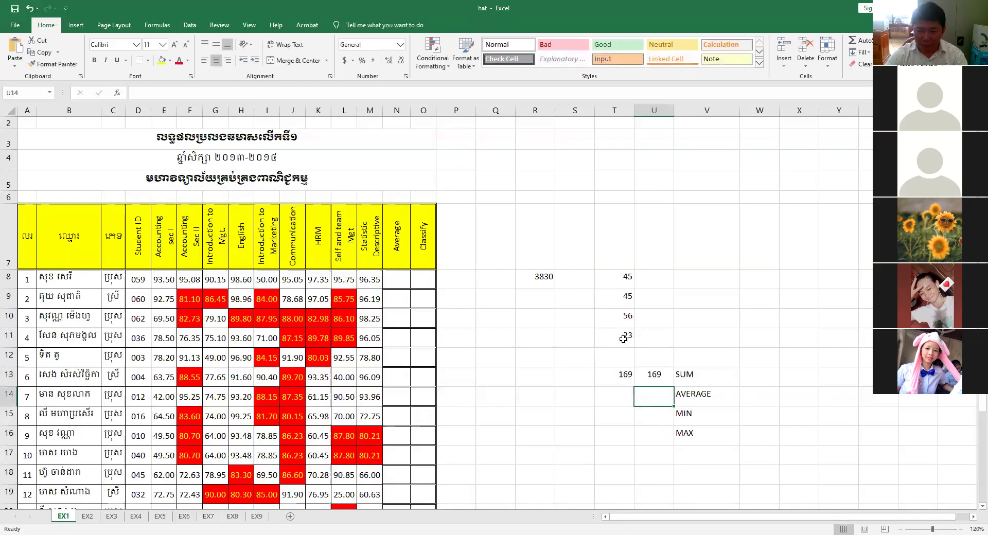
Step: Enter =AVERAGE(T8:T11) in U14, giving 42.25
text(=)
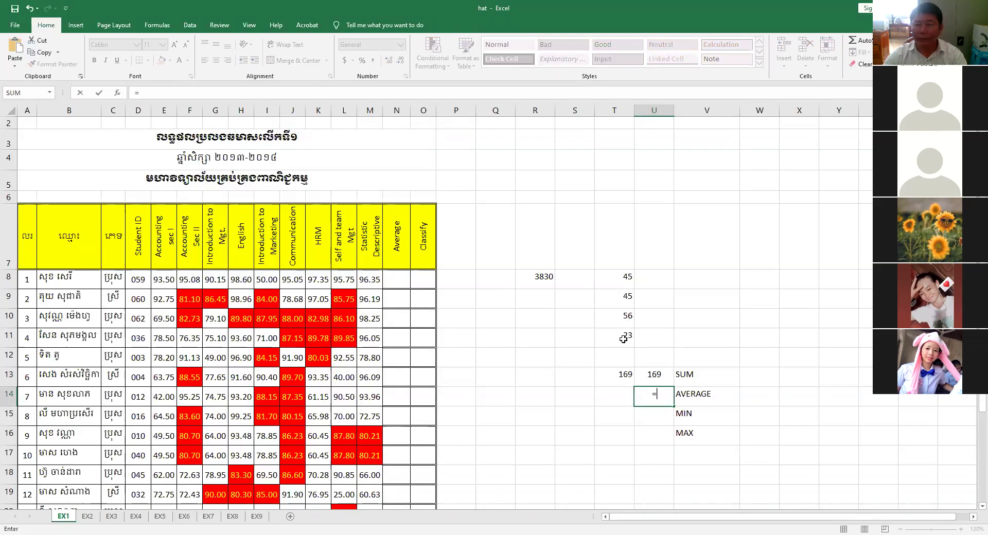
text(AVERAGE()
drag(613, 287, 613, 340)
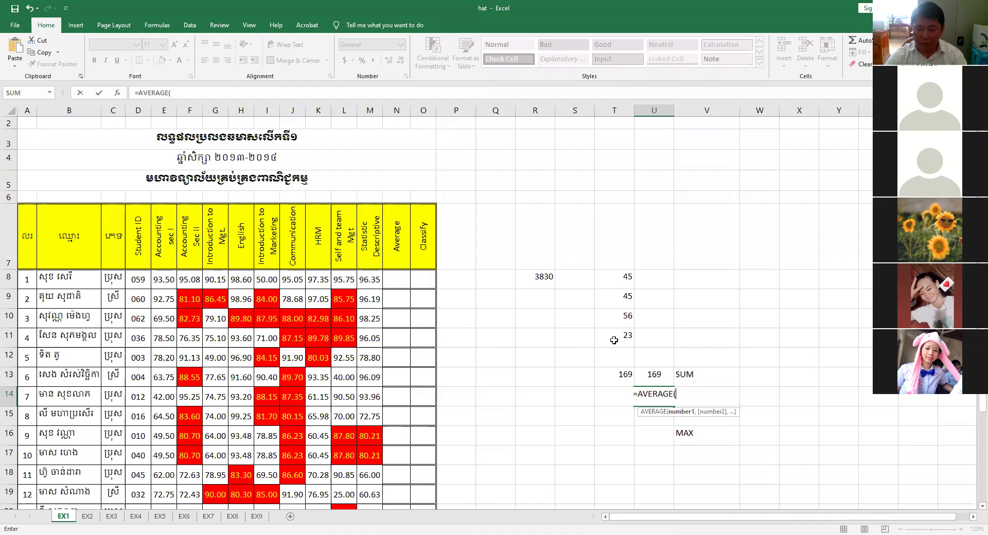
text())
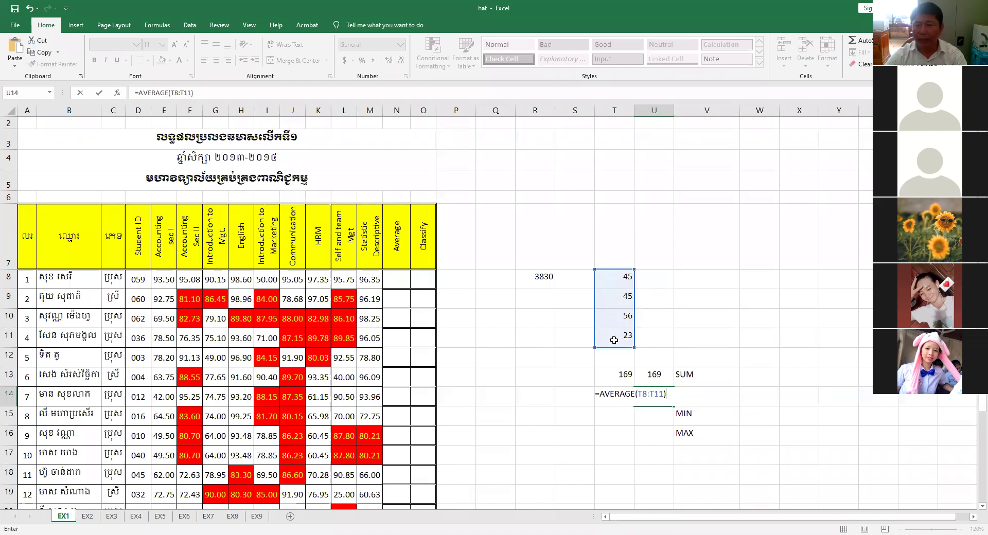
key(Return)
Step: Enter MIN and MAX of T8:T11 in U15 and U16 (23 and 56)
text(=)
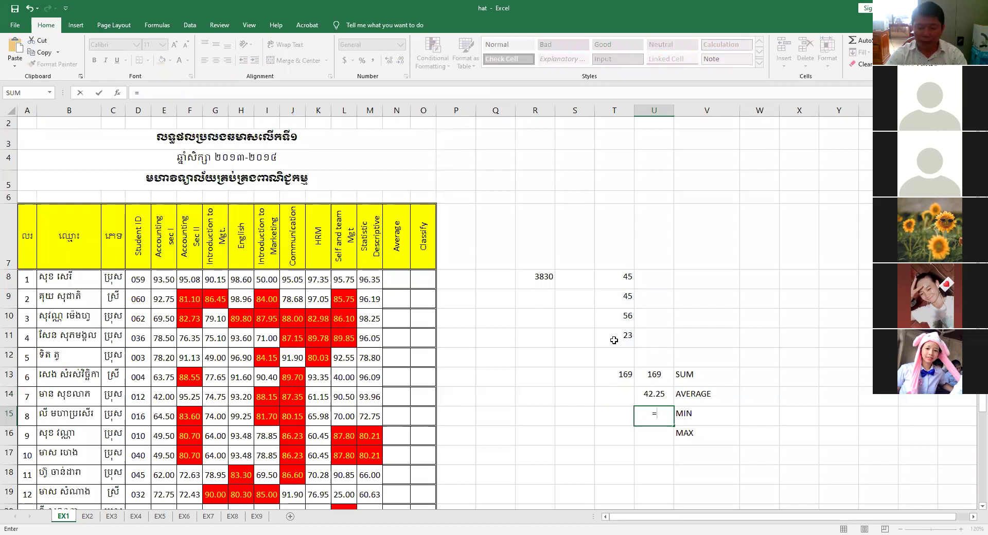
text(MIN()
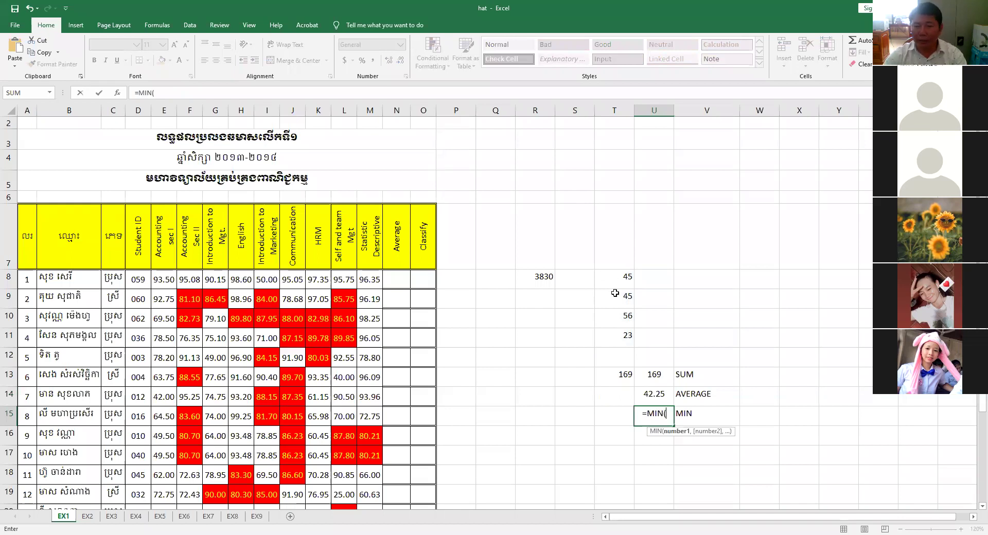
click(614, 287)
drag(614, 293, 610, 342)
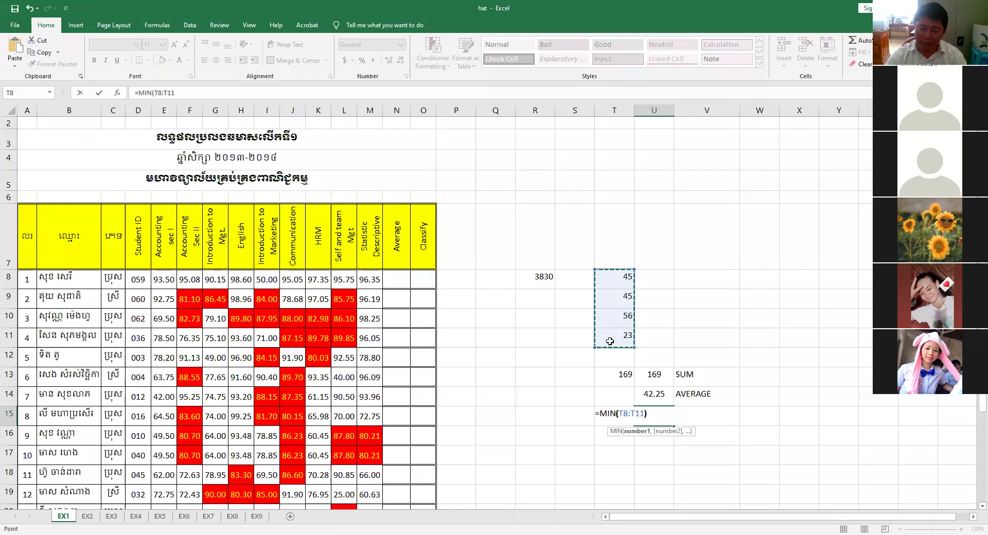
key(Return)
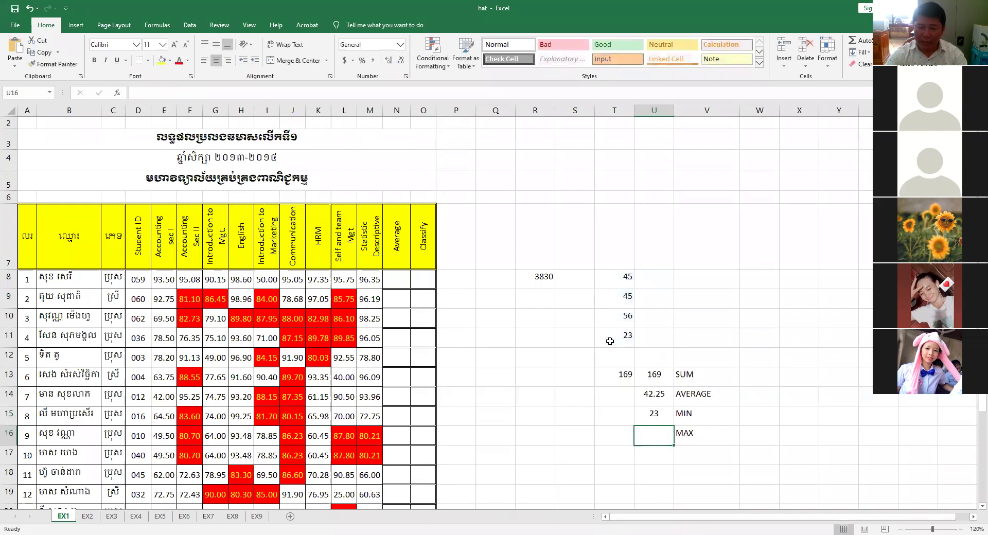
text(=)
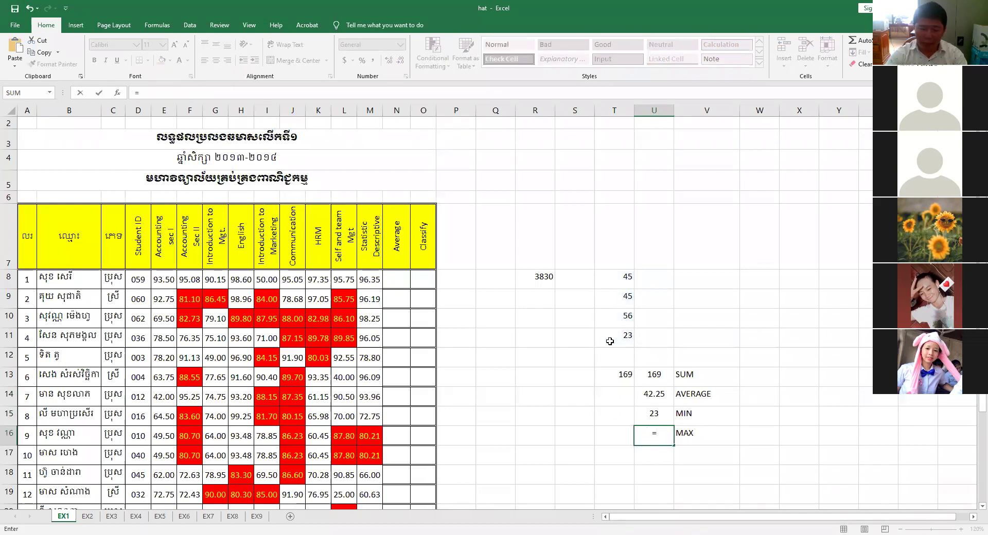
text(MAX()
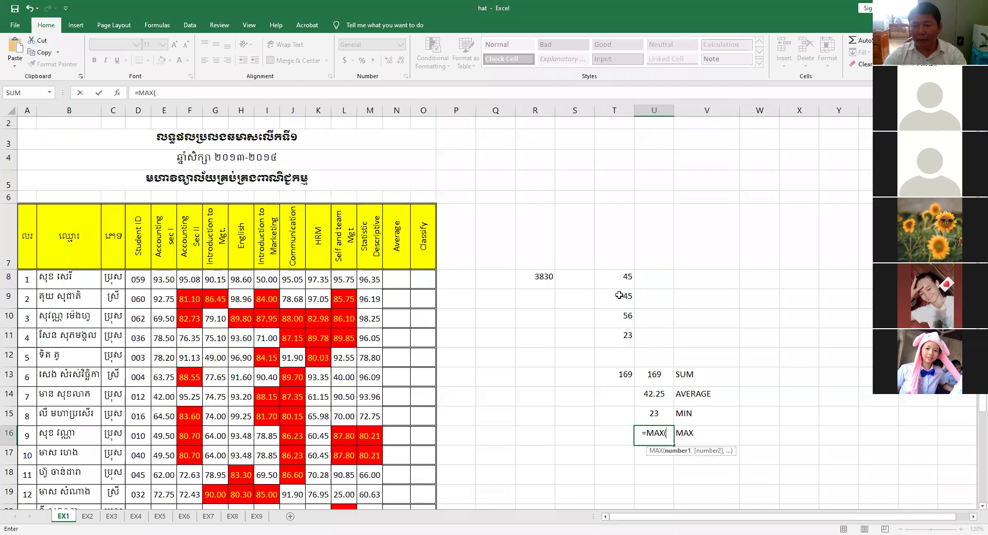
drag(617, 278, 617, 337)
text())
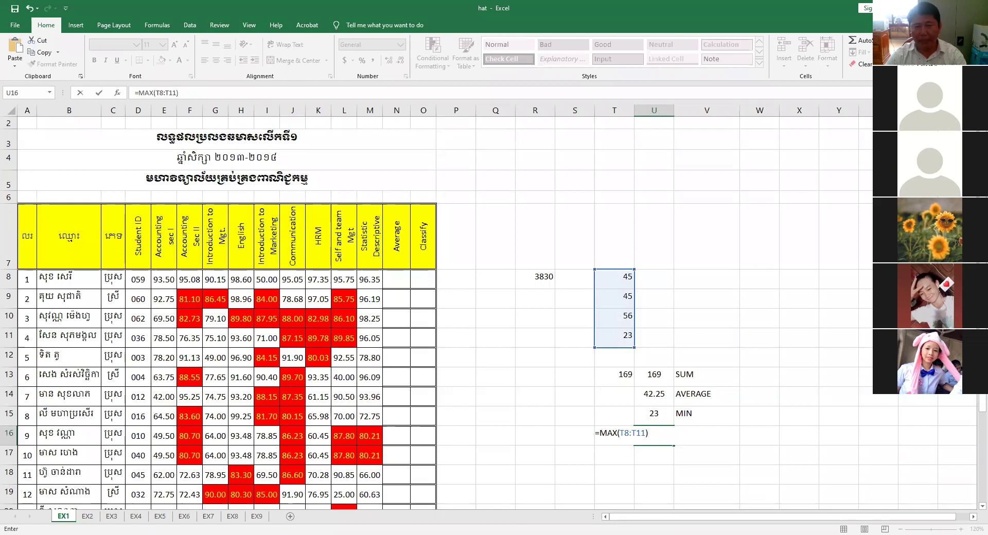
key(Return)
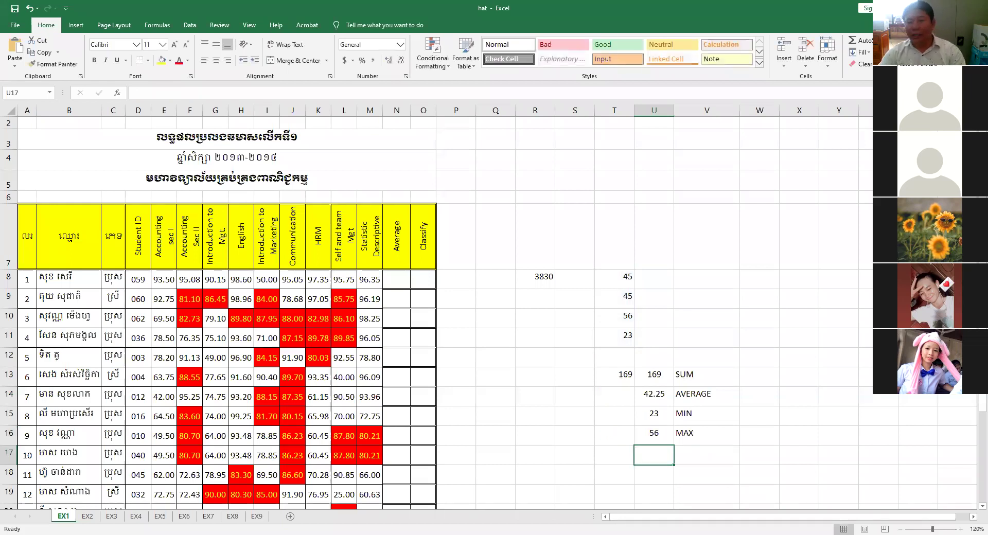
drag(687, 374, 695, 433)
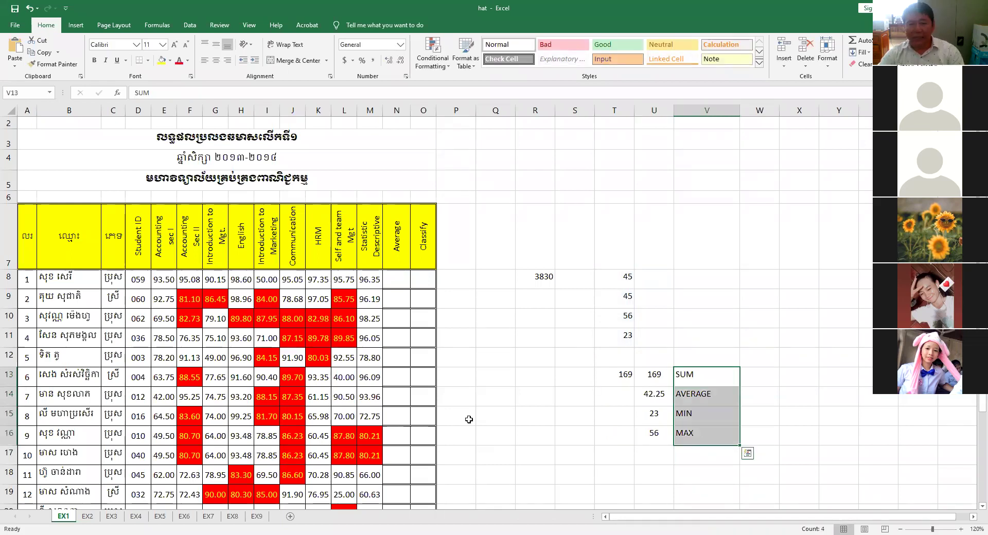
Step: Enter =AVERAGE(E8:M8) in N8 for the first student's 90.20 average
click(406, 284)
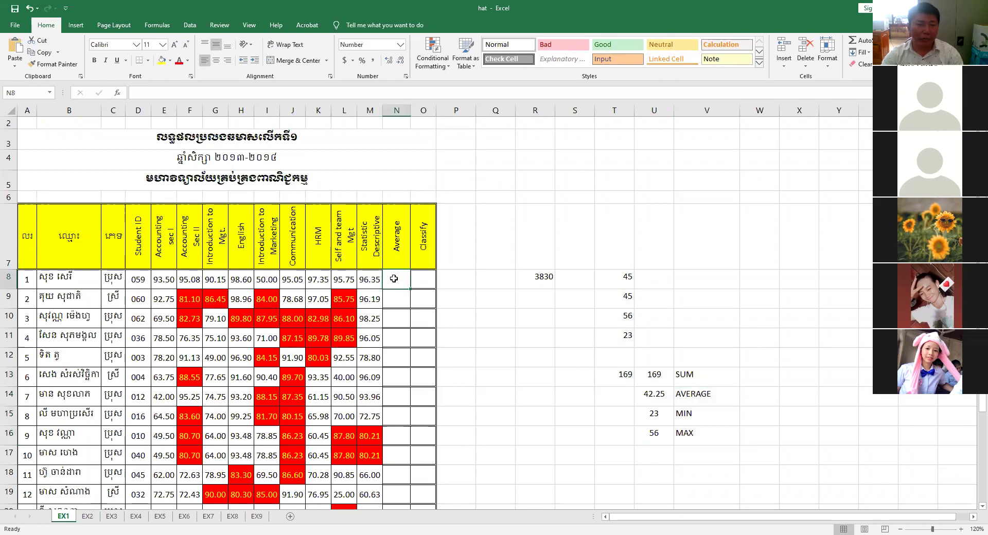
scroll(393, 279, down, 1)
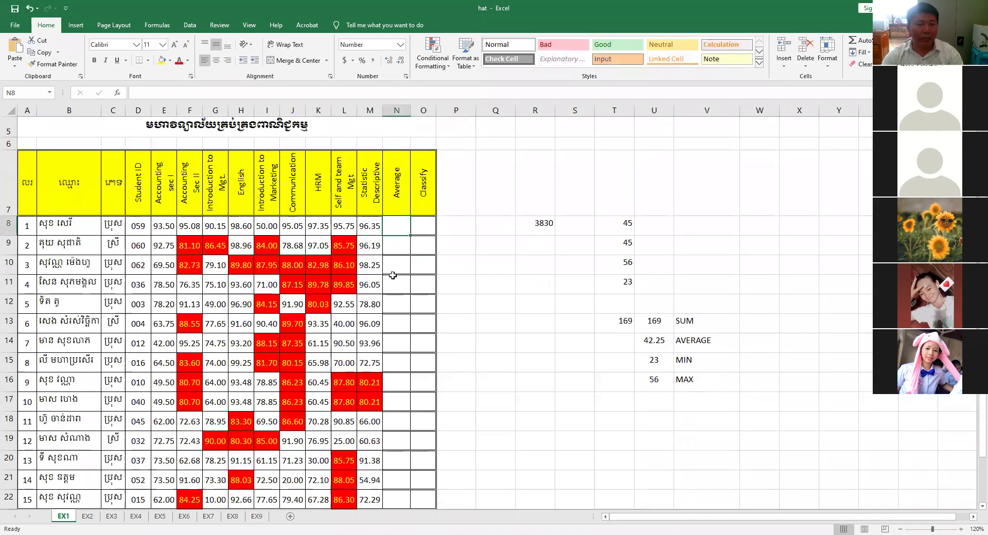
click(159, 226)
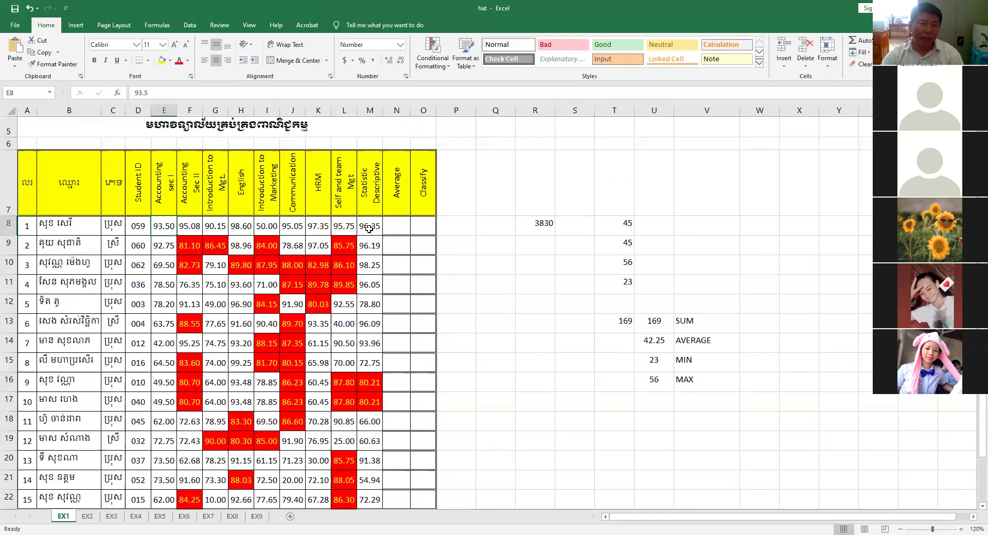
click(401, 228)
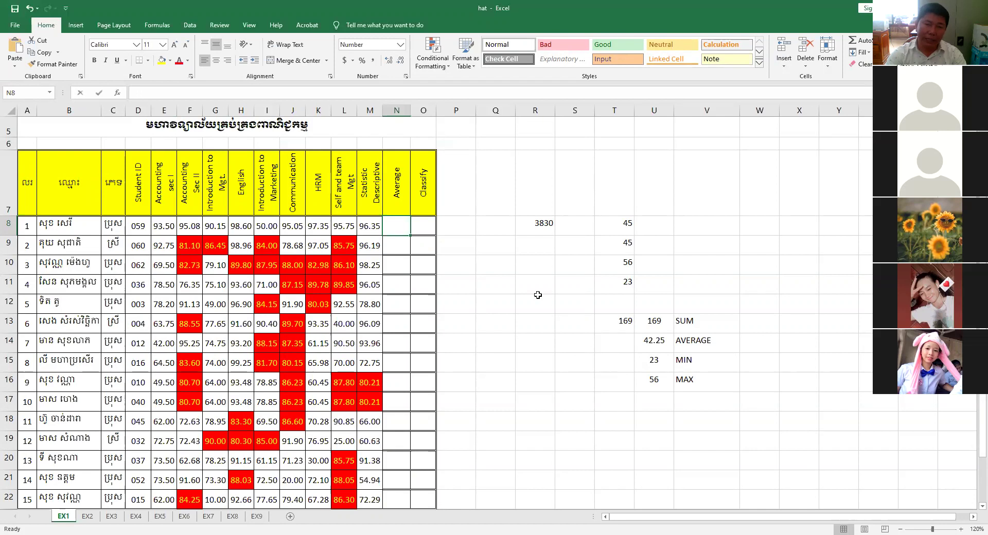
text(=)
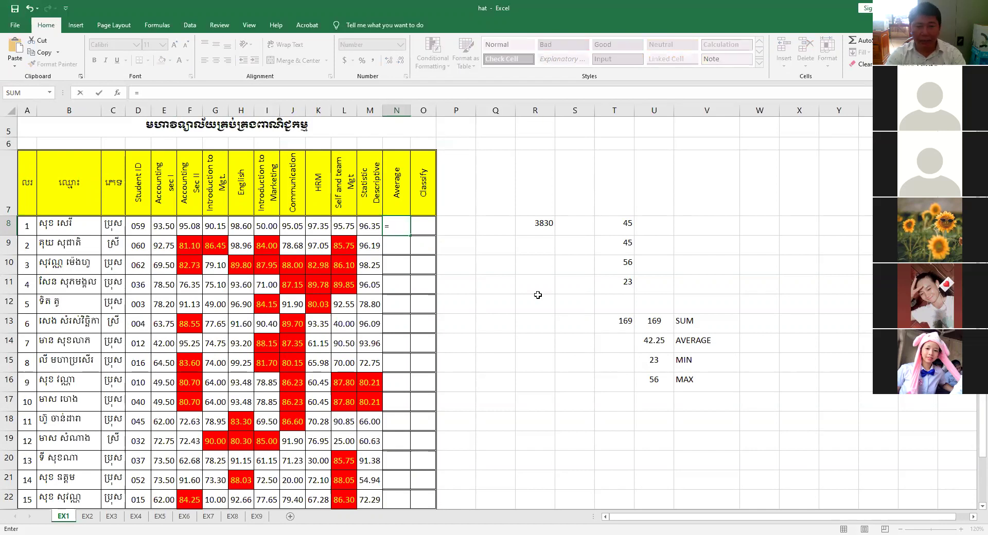
text(AVERAGE)
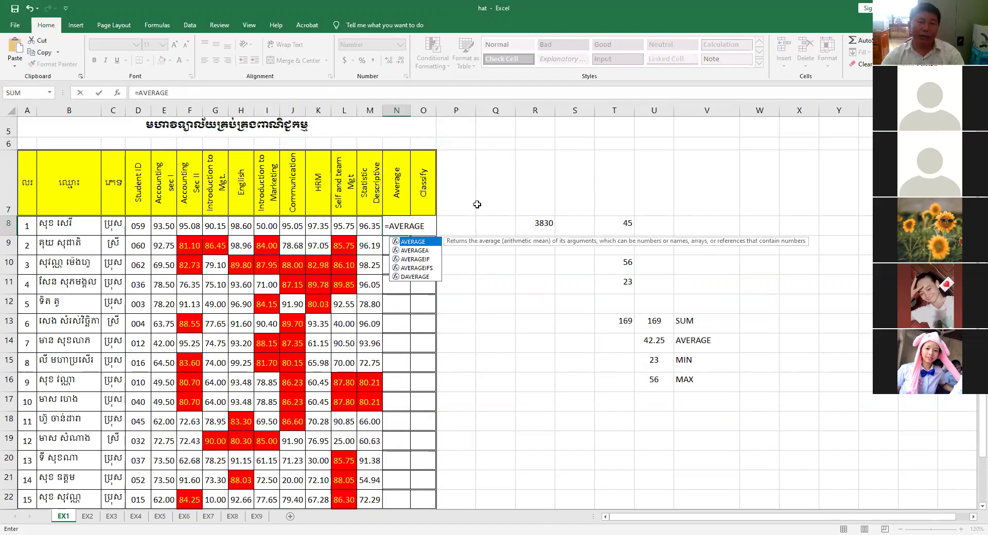
text(()
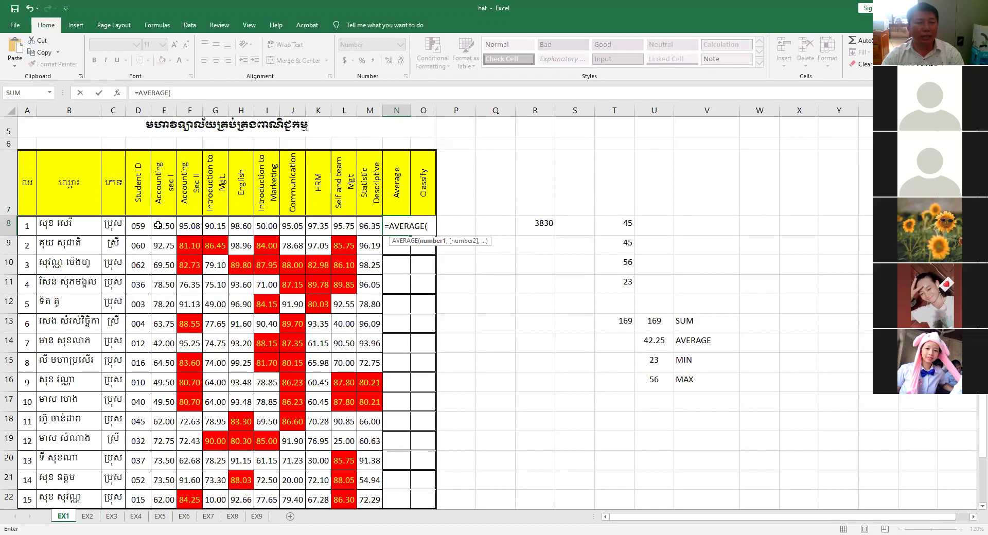
click(157, 225)
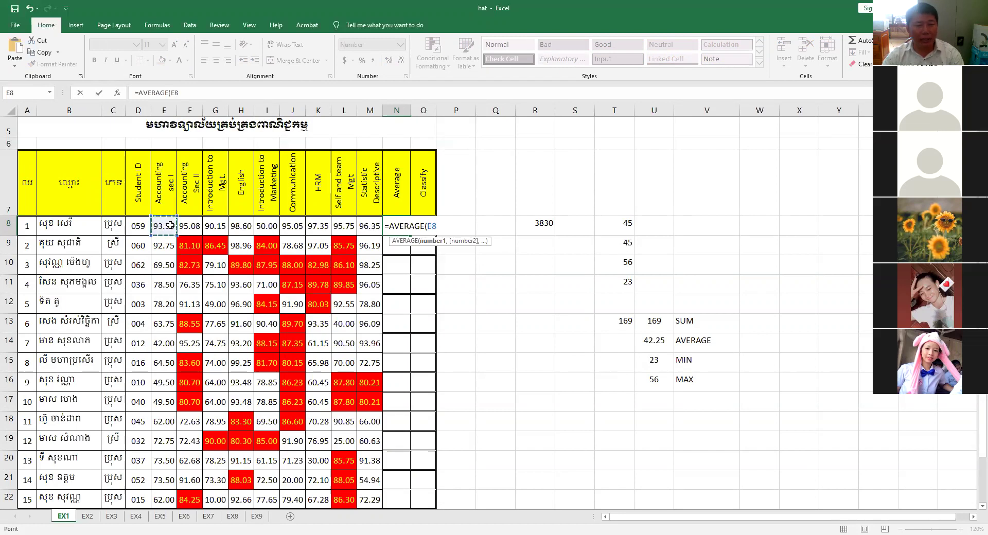
drag(170, 225, 369, 226)
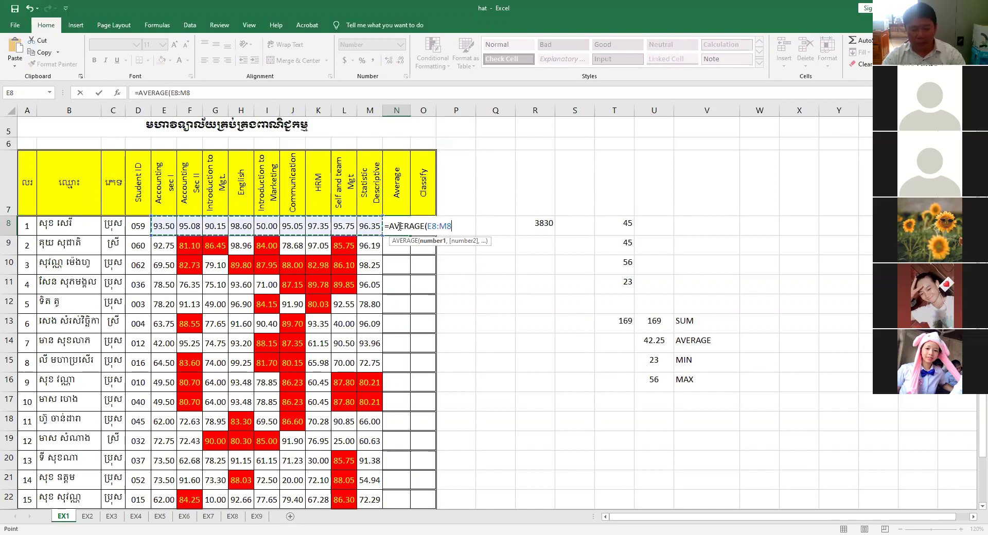
text())
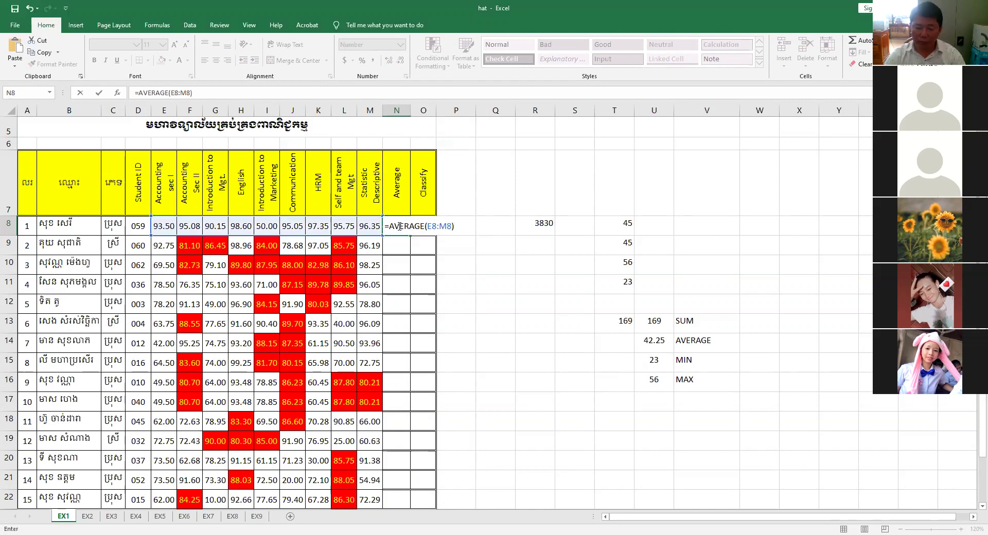
key(Return)
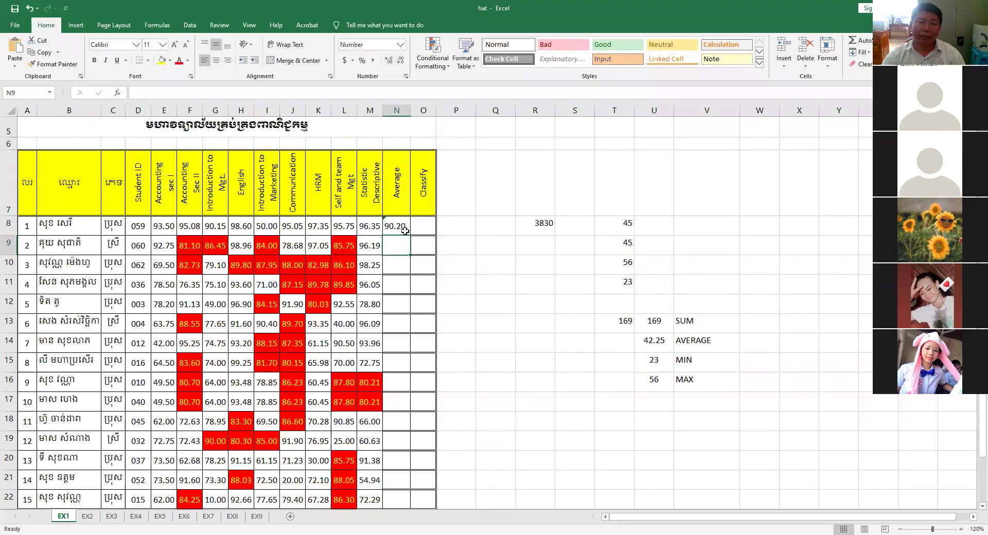
click(405, 230)
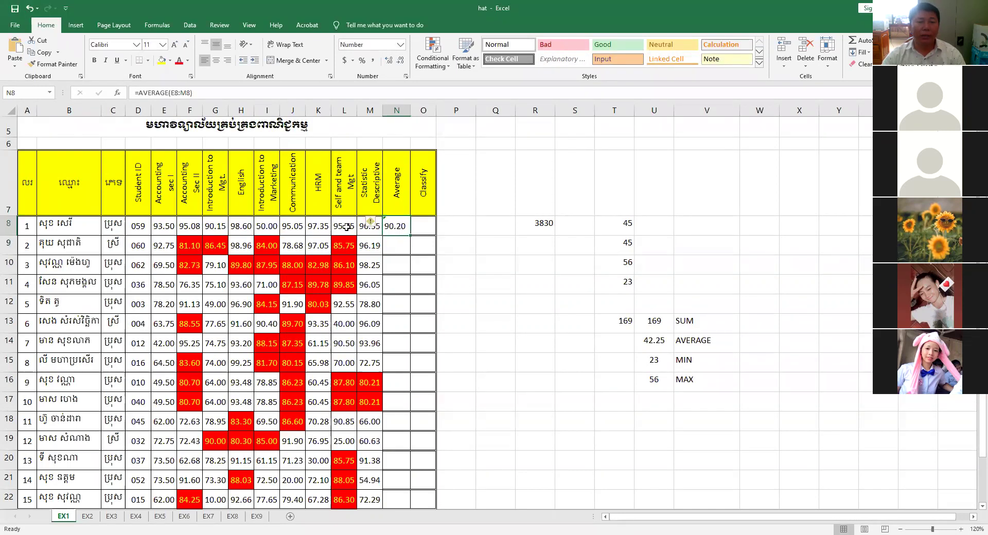
click(393, 250)
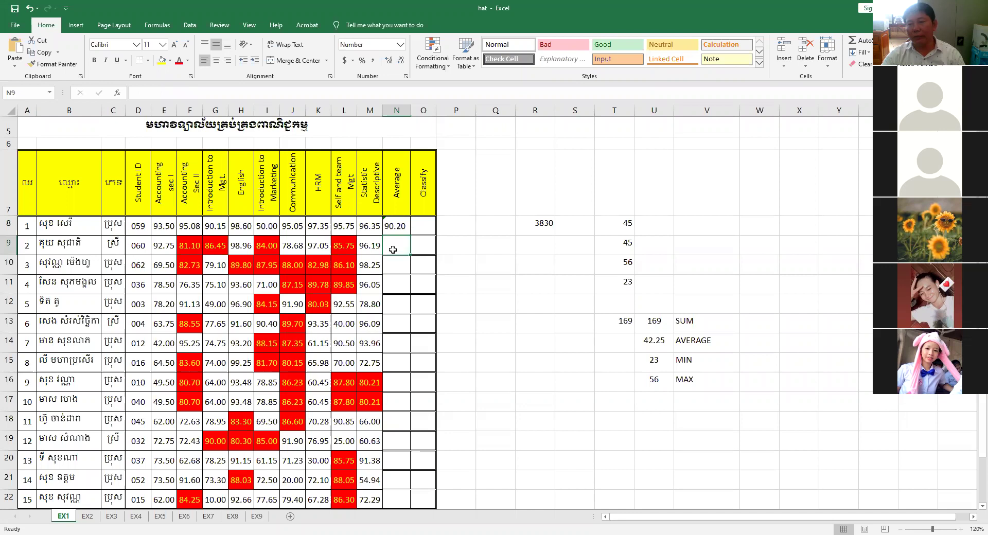
click(395, 268)
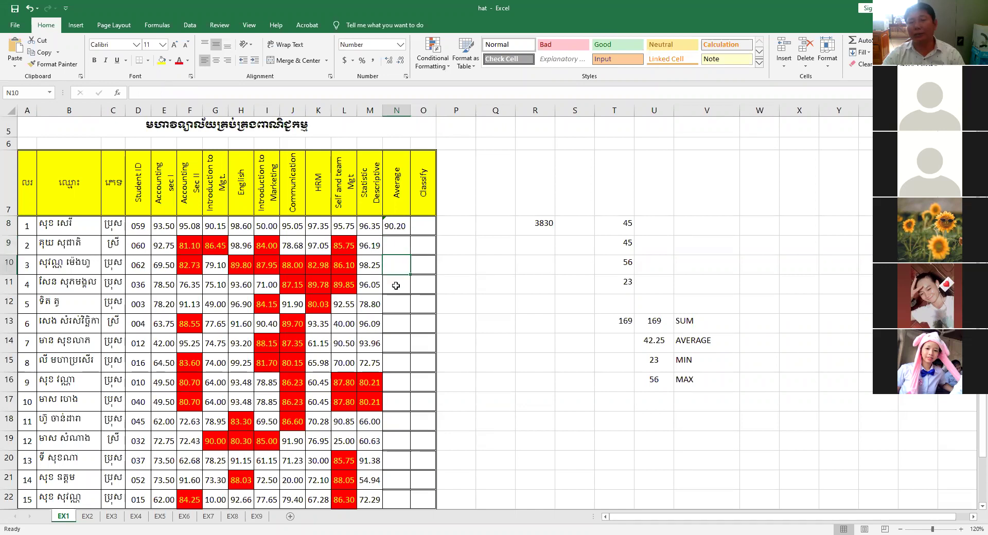
click(396, 285)
scroll(394, 341, down, 2)
scroll(395, 341, up, 2)
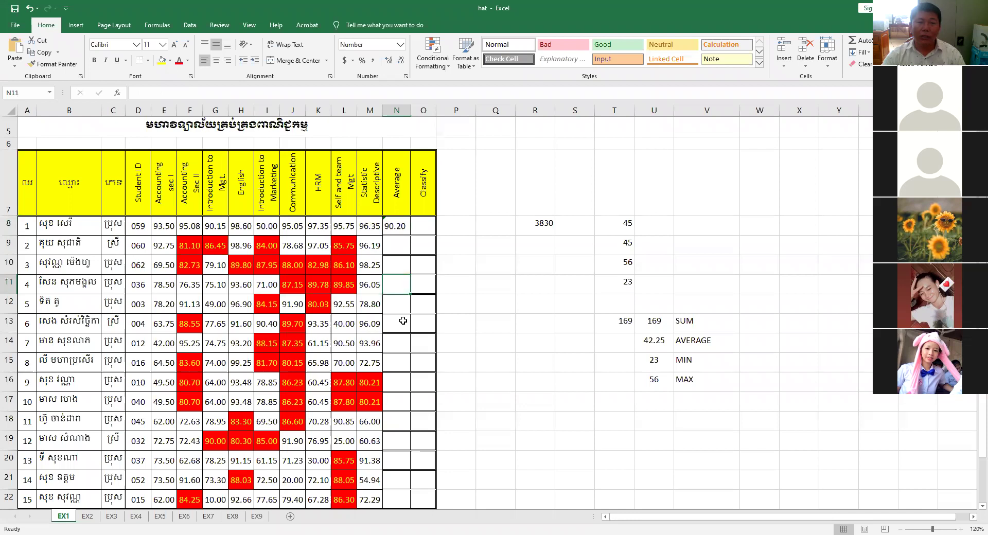
click(391, 225)
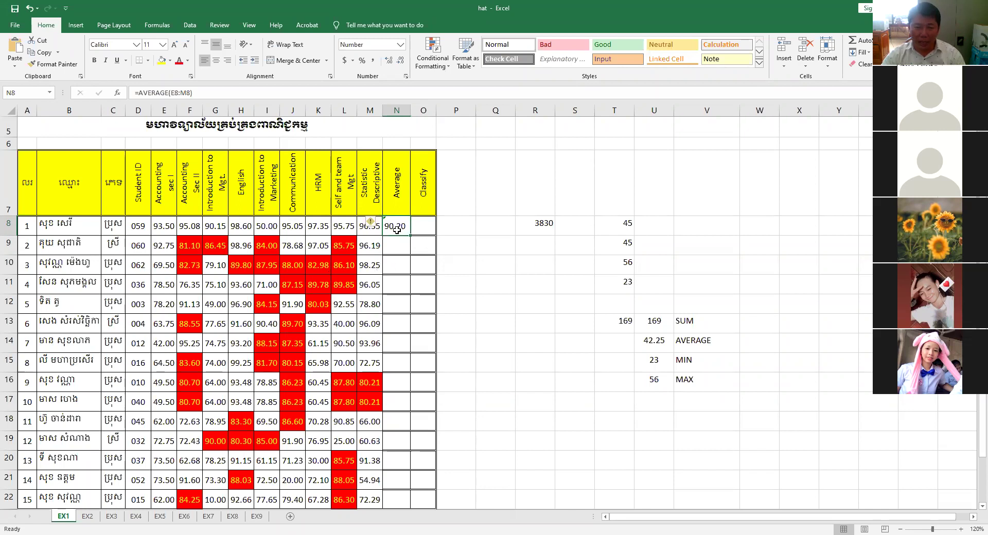
click(391, 247)
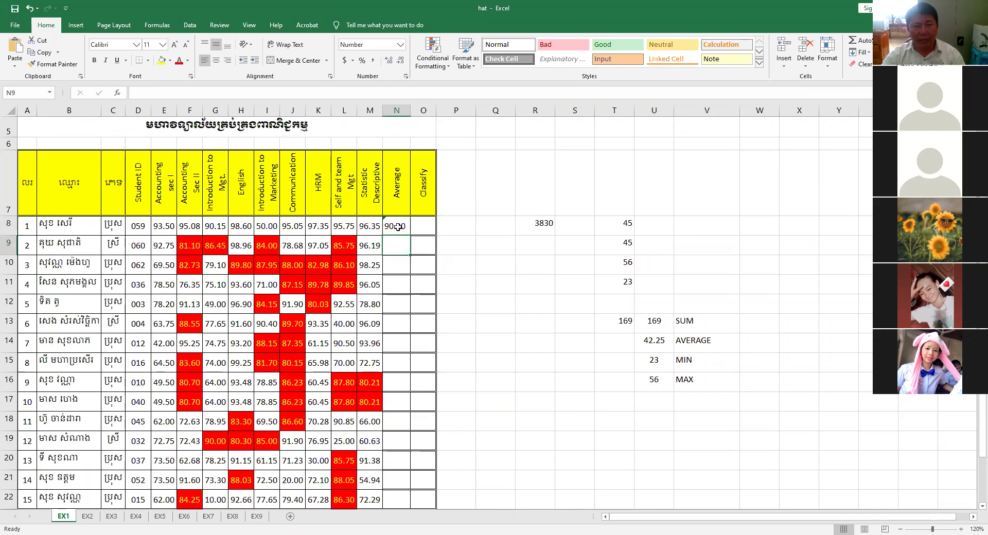
click(396, 226)
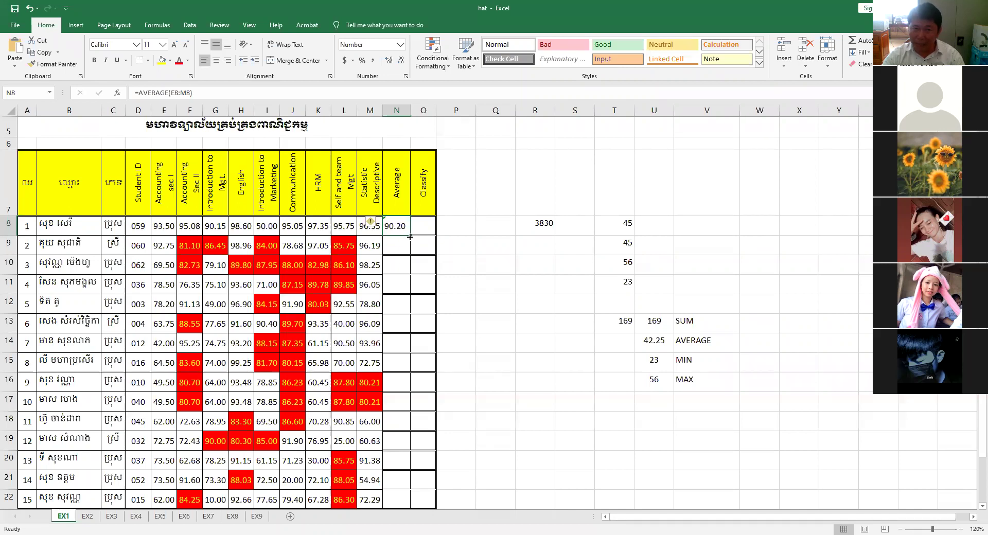
Step: Fill the N8 average formula down to N22 and check N9's 88.99 result
mouse_move(411, 237)
mouse_down()
mouse_move(415, 387)
mouse_move(425, 409)
mouse_up()
scroll(450, 383, up, 2)
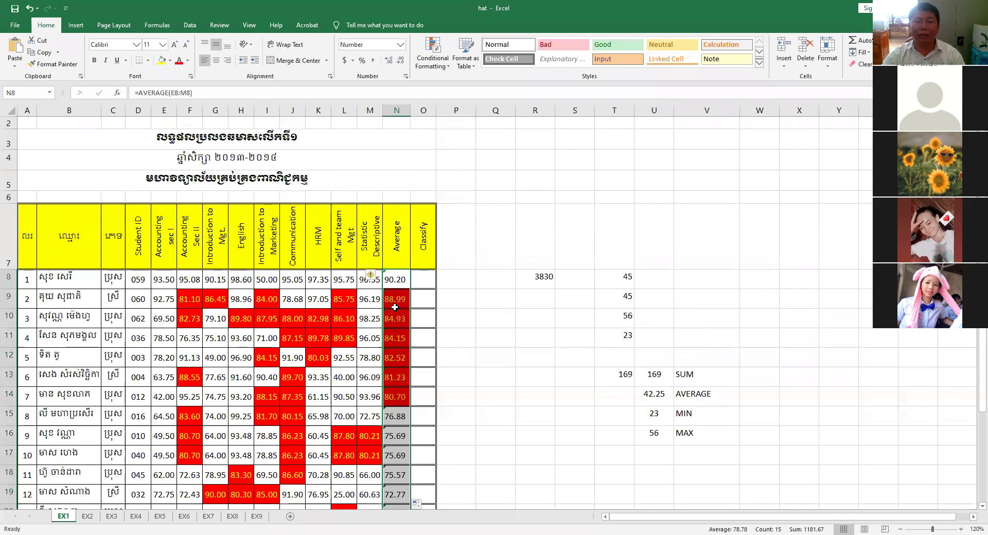
click(394, 306)
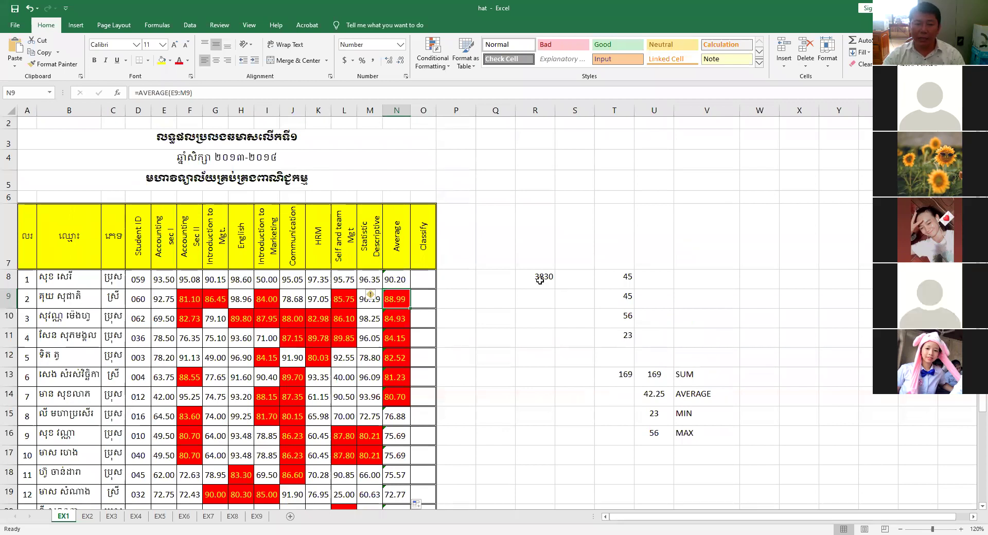
Step: Delete the scratch values and SUM/AVERAGE/MIN/MAX labels in R8:V17
drag(539, 280, 702, 446)
key(Delete)
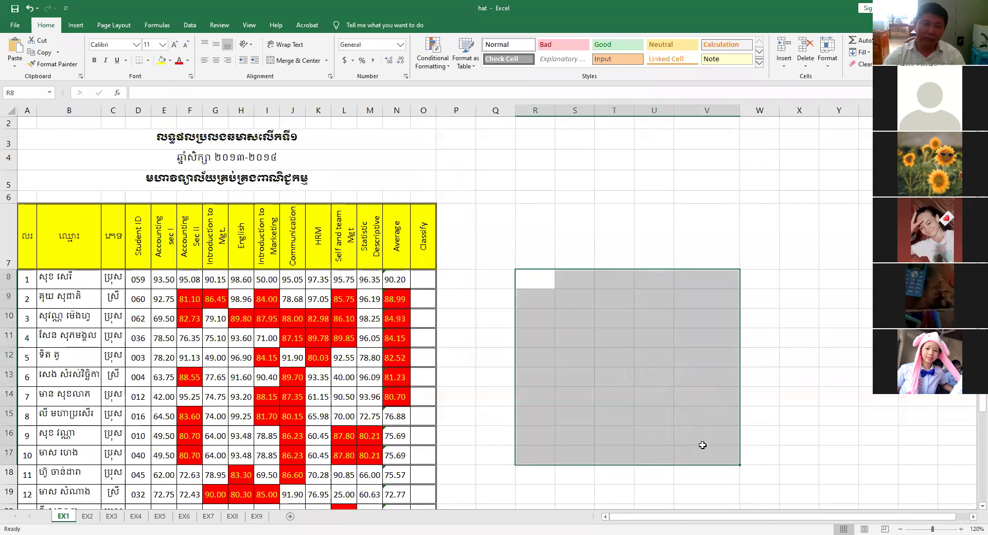
click(396, 284)
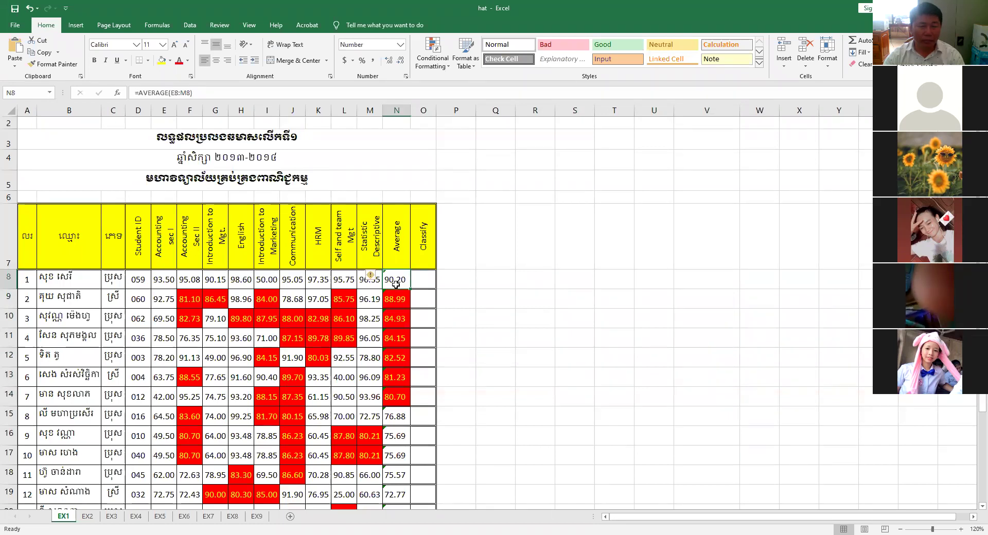
click(424, 278)
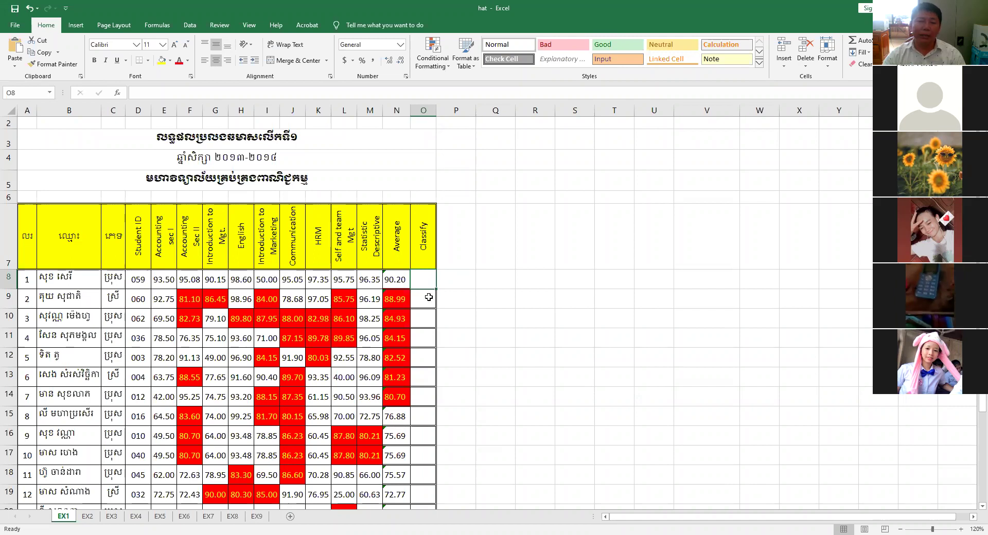
click(427, 297)
click(422, 271)
click(423, 297)
click(423, 330)
click(420, 376)
scroll(442, 395, down, 2)
scroll(442, 395, up, 2)
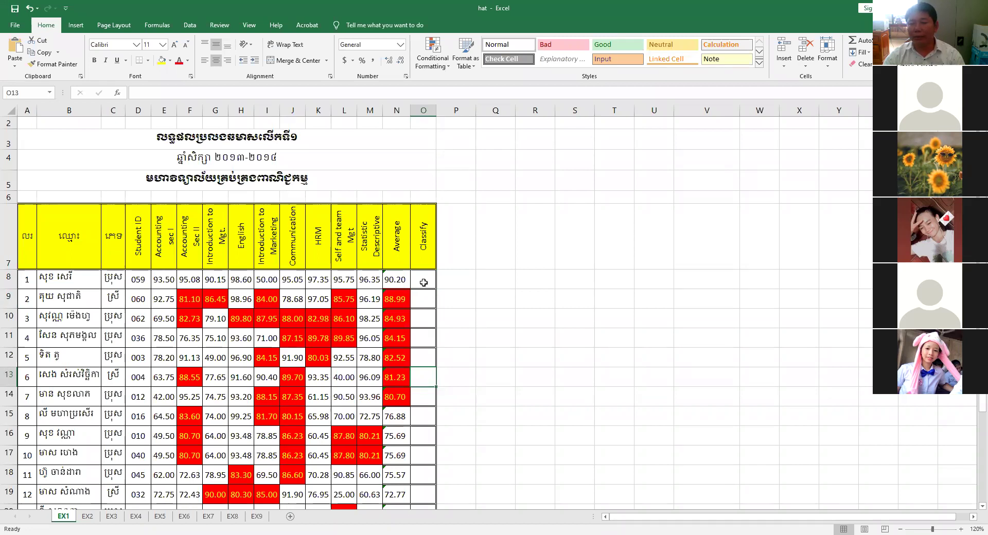
click(430, 280)
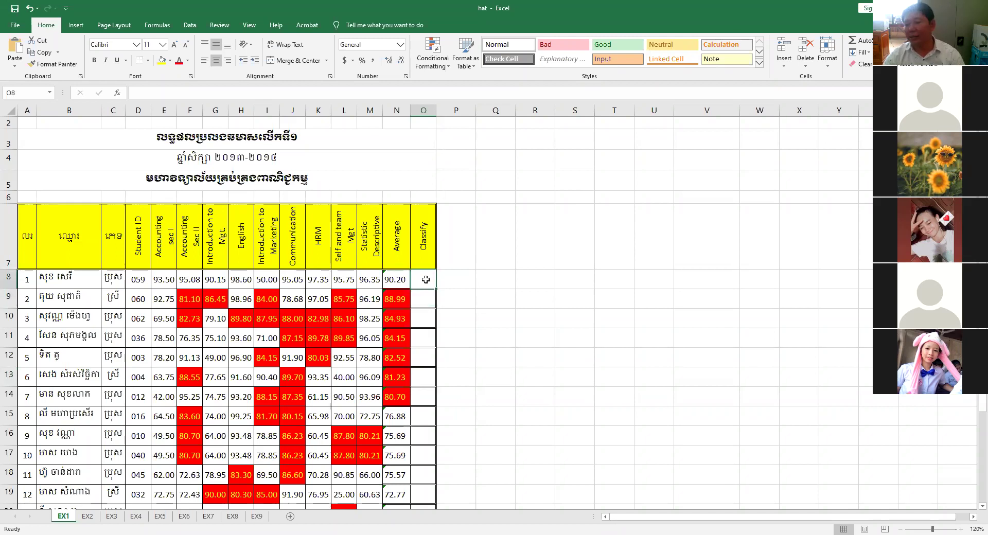
click(423, 295)
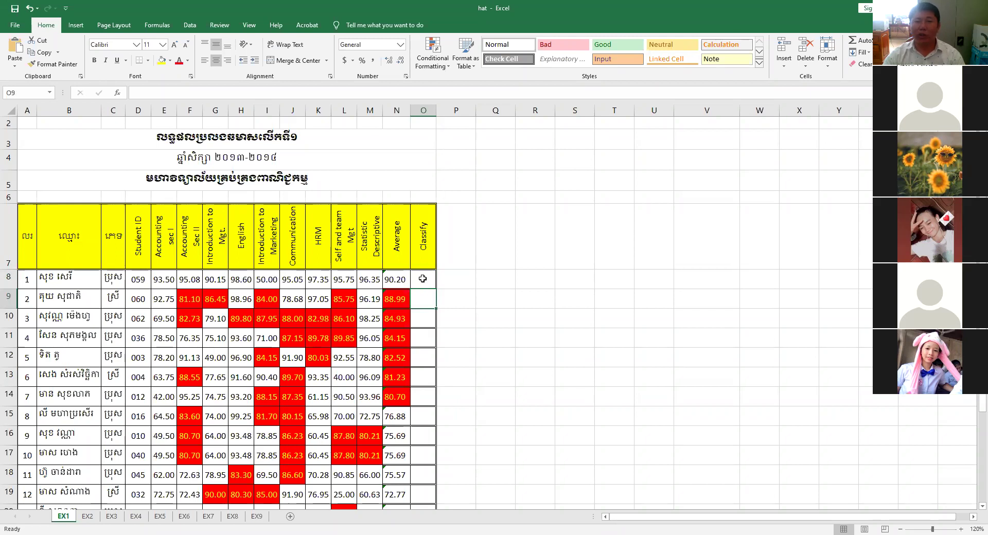
click(423, 278)
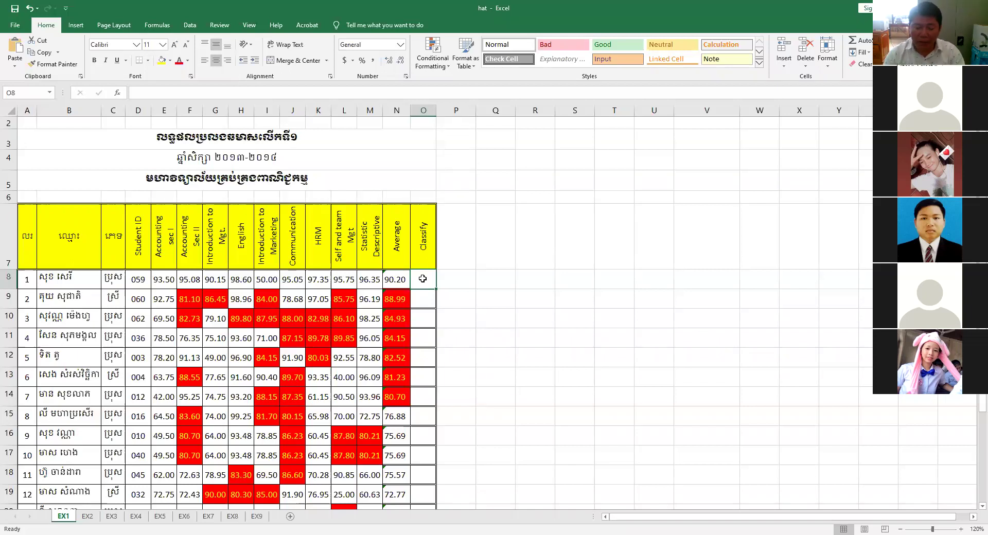
Step: Start a RANK formula in O8, discarding the first unfinished attempts
text(=)
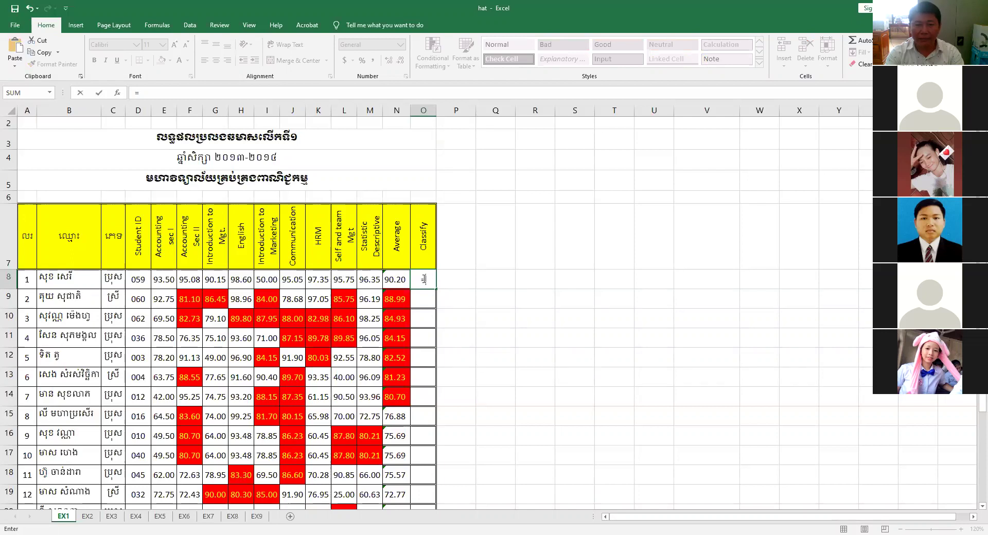
text(RANK)
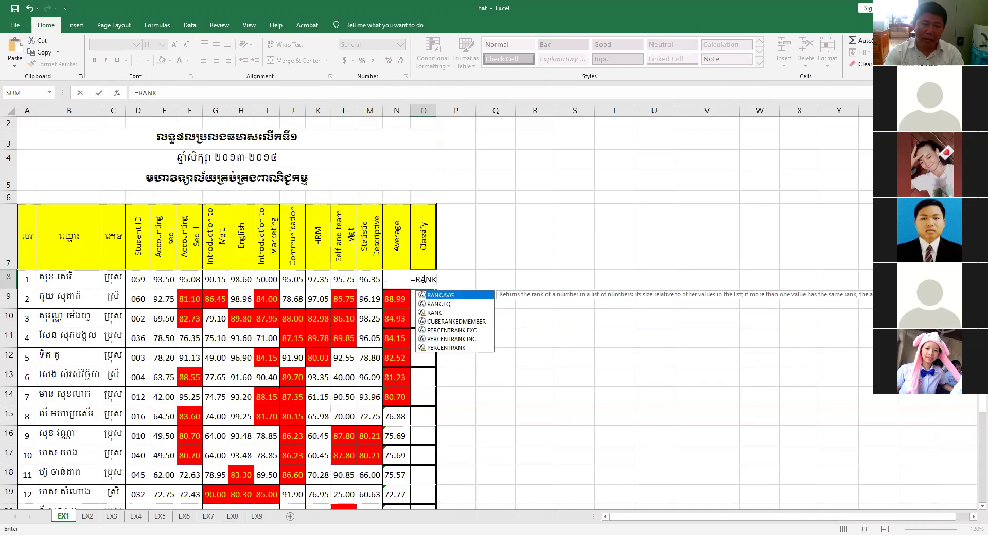
key(Escape)
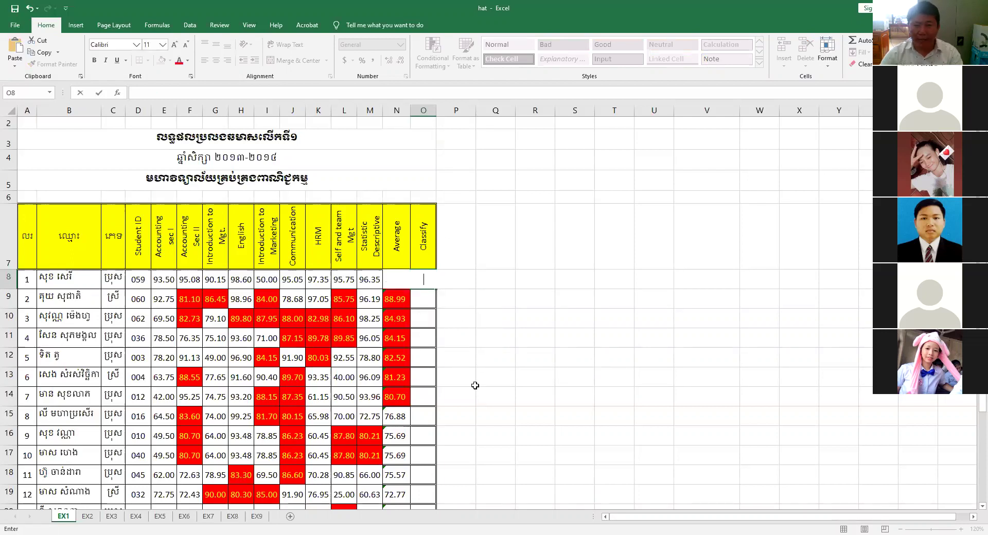
key(Escape)
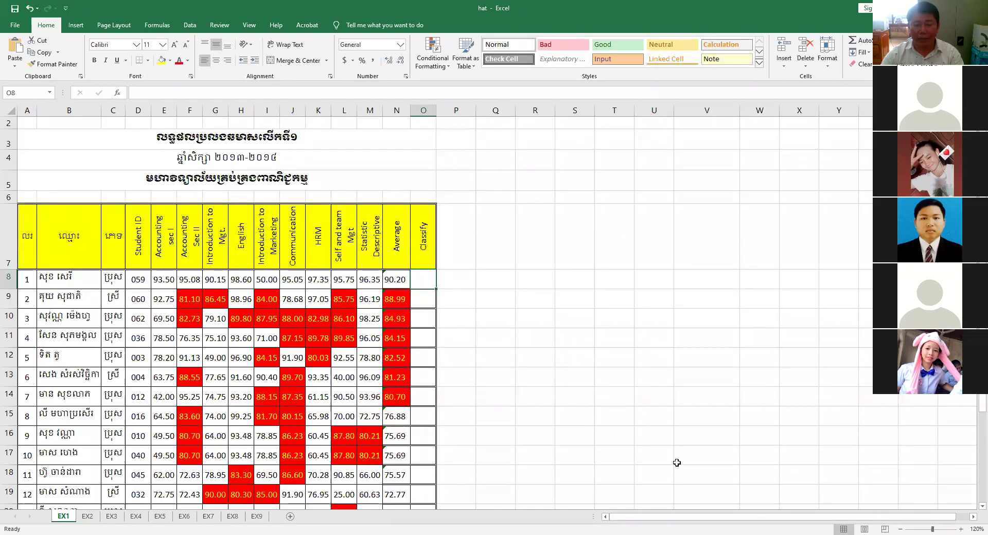
text(=)
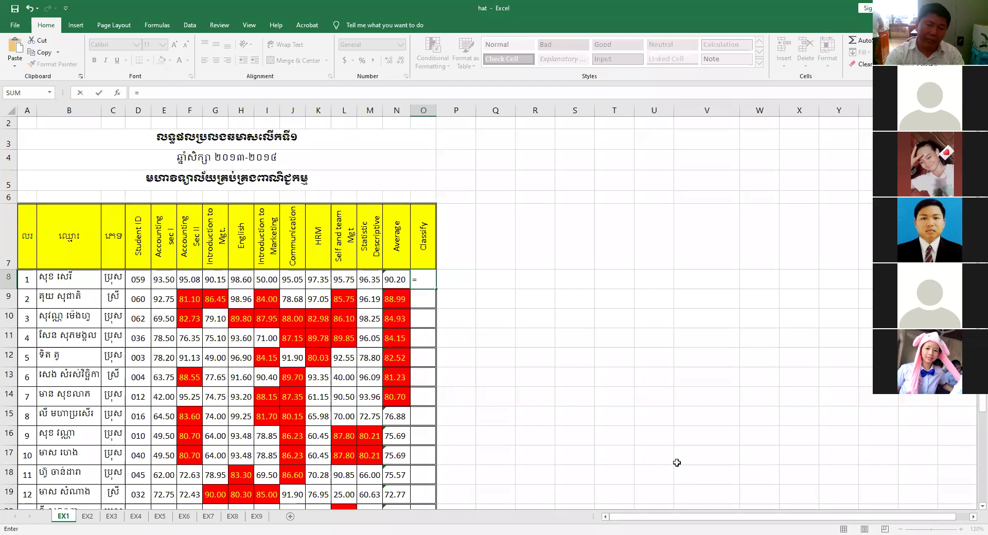
text(RANK()
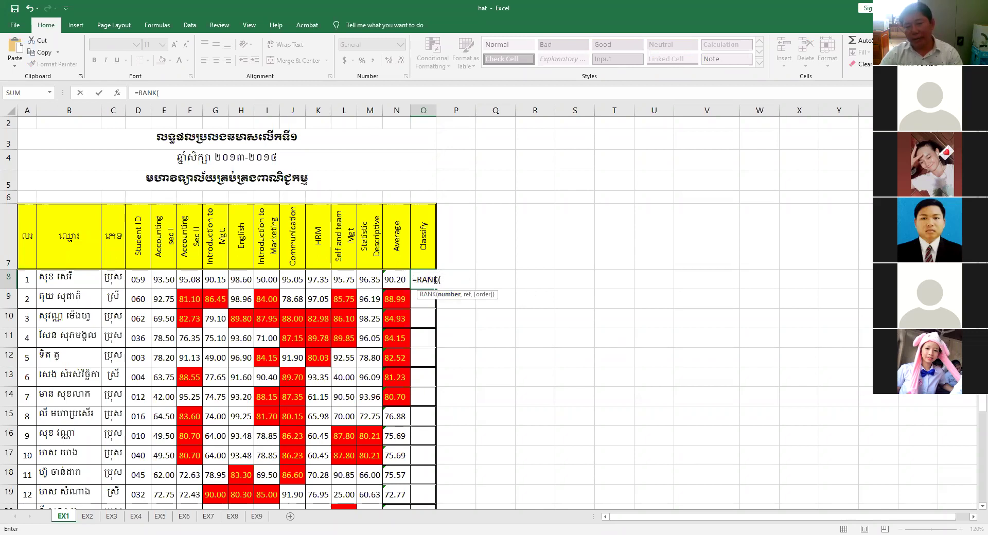
drag(446, 280, 416, 280)
click(395, 279)
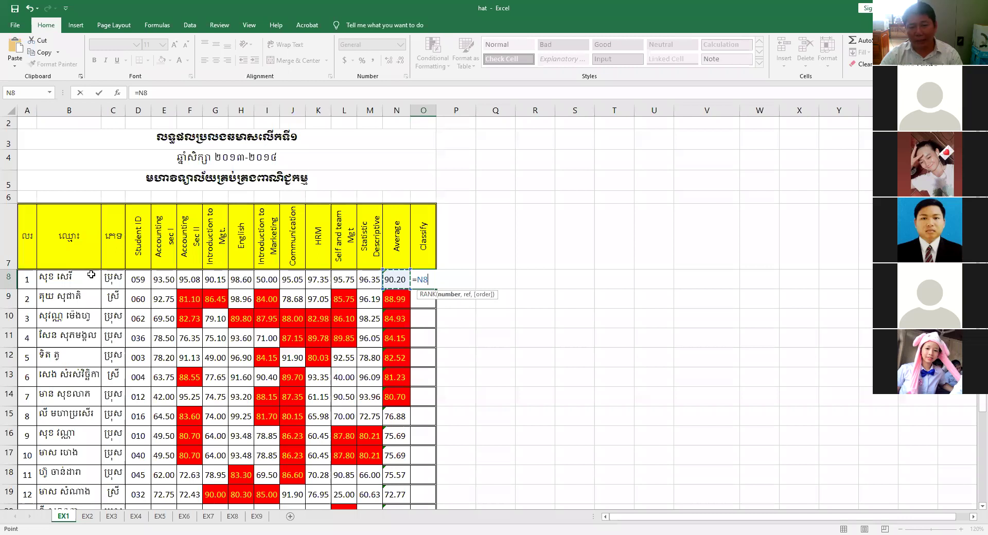
key(BackSpace)
key(BackSpace)
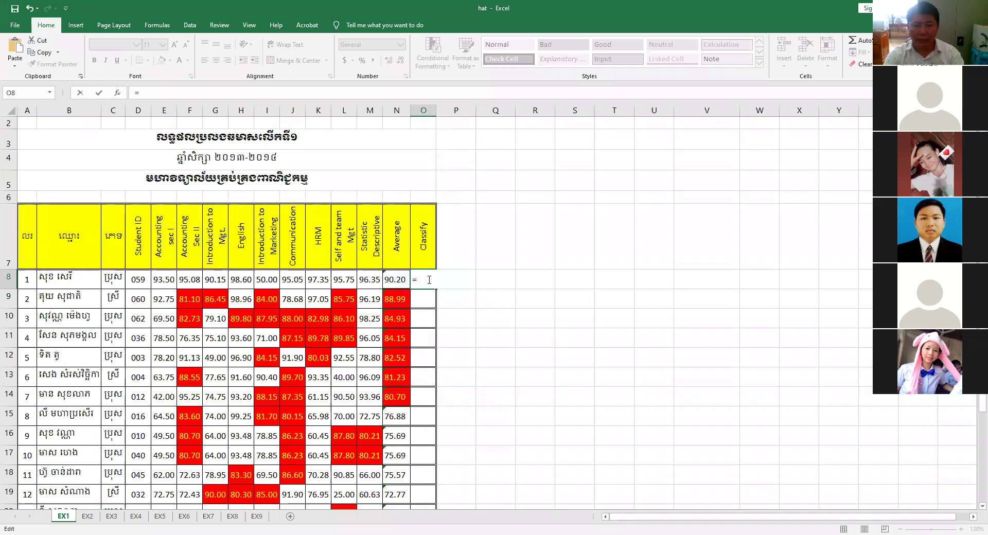
Step: Complete =RANK(N8,$N$8:$N$22) in O8, giving rank 1
text(RANK()
click(395, 279)
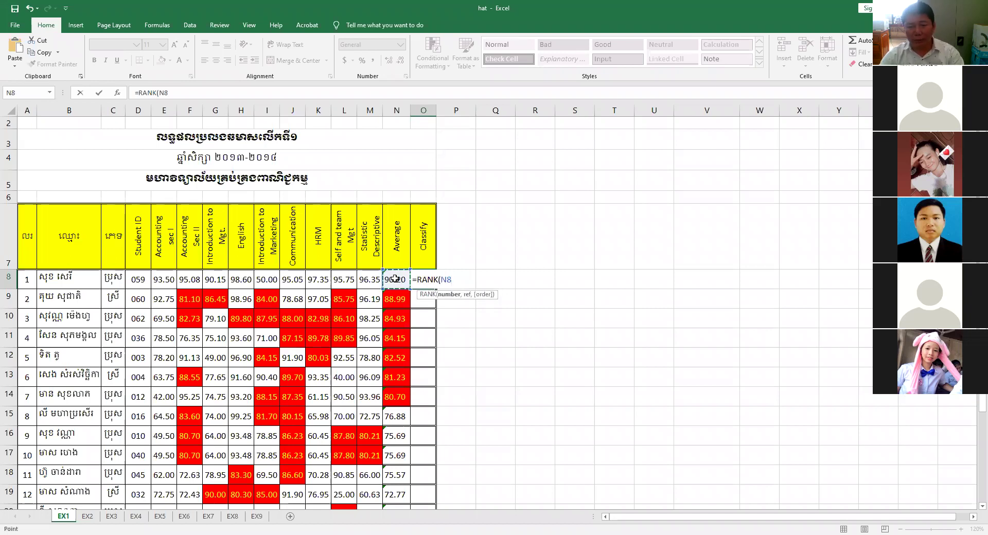
text(,)
scroll(642, 301, down, 1)
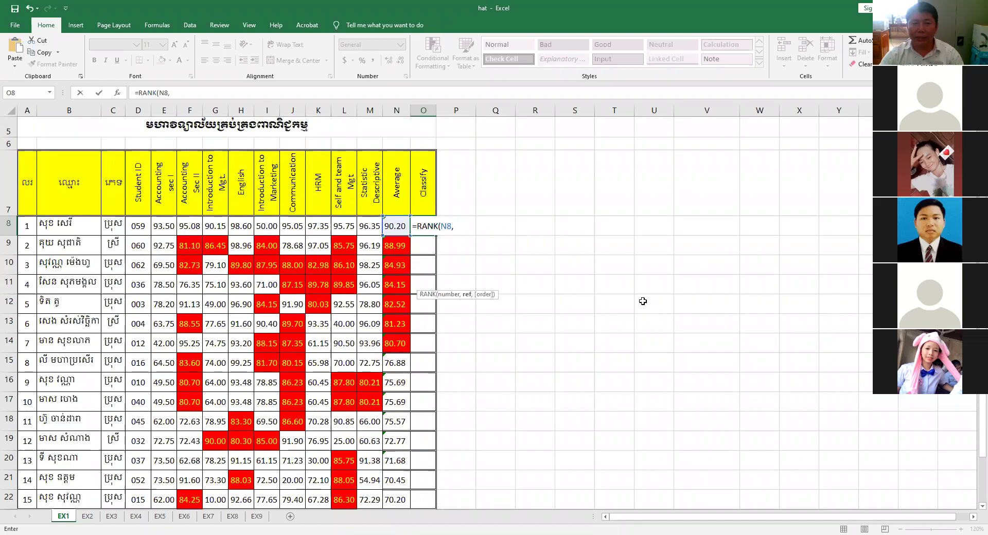
click(393, 235)
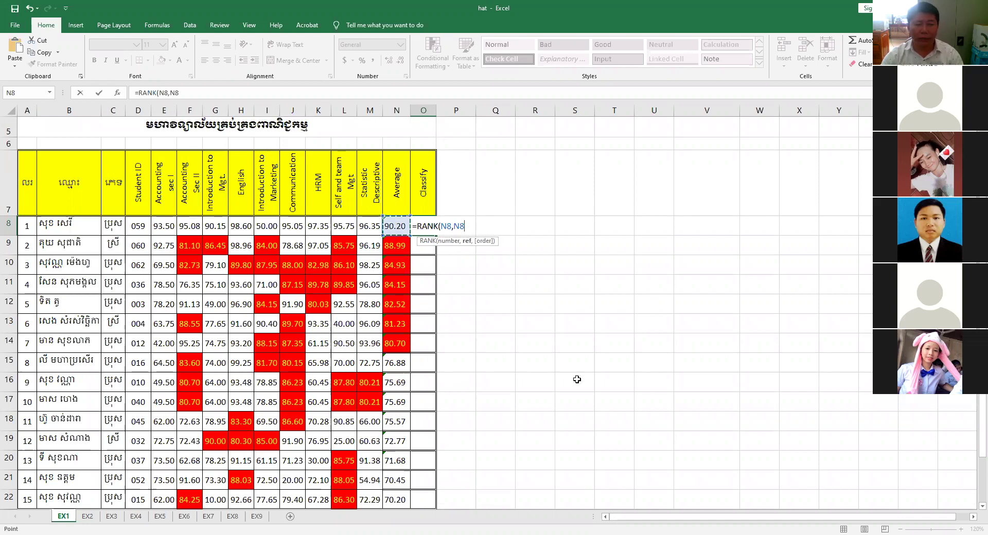
key(ctrl+shift+Down)
scroll(587, 361, up, 3)
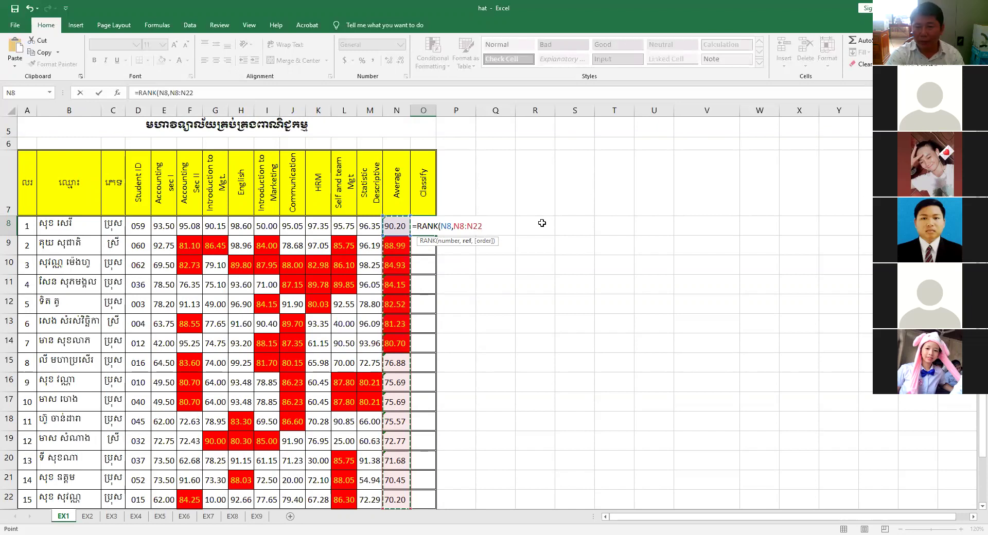
key(F4)
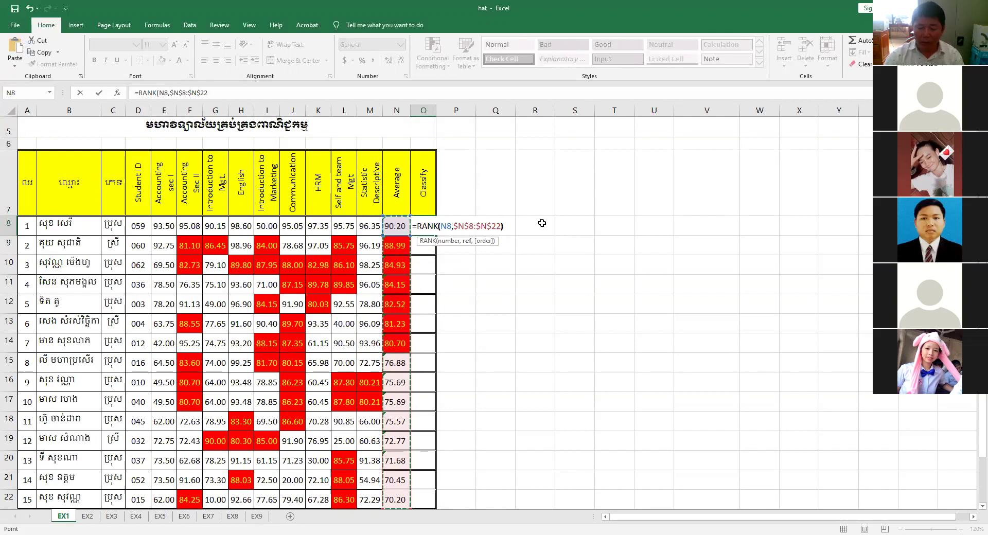
key(Return)
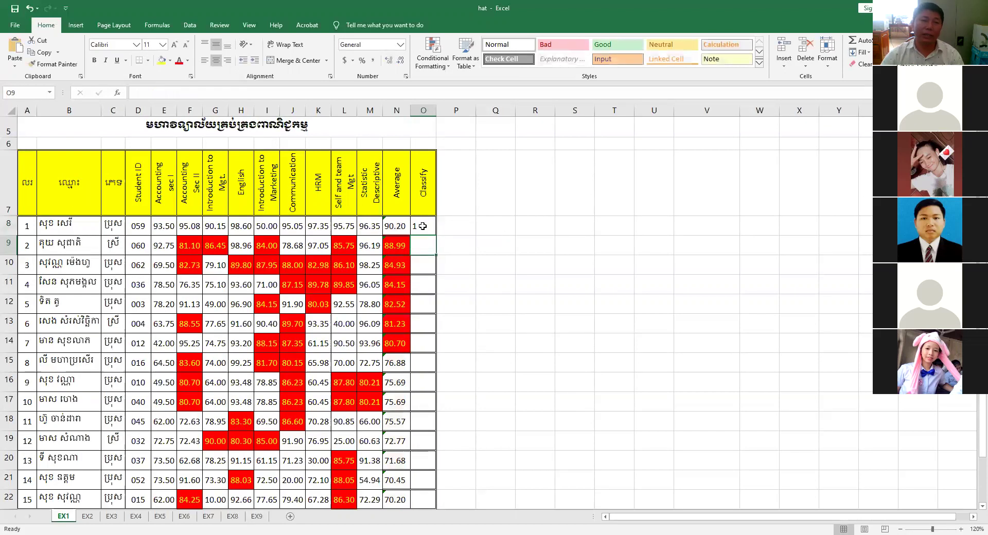
click(423, 226)
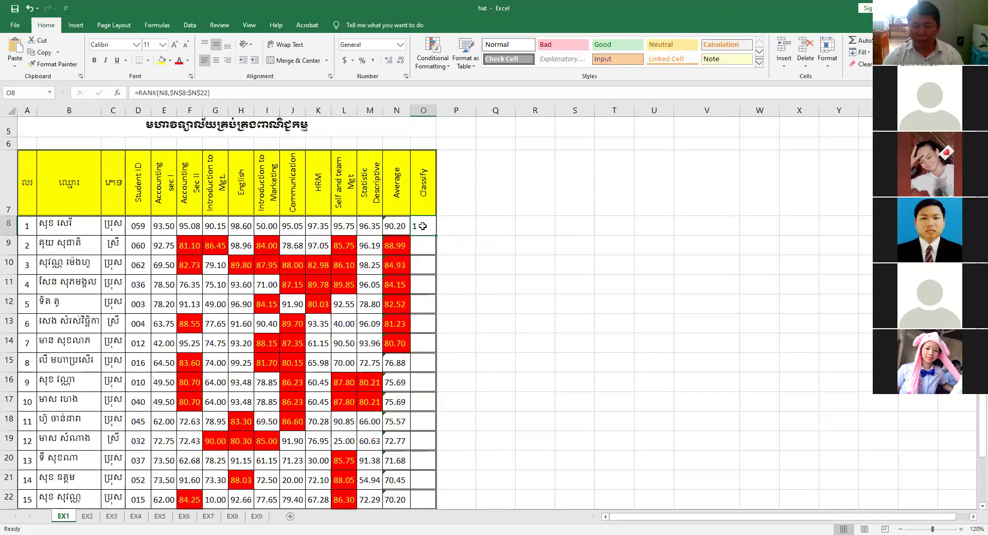
key(Delete)
text(=)
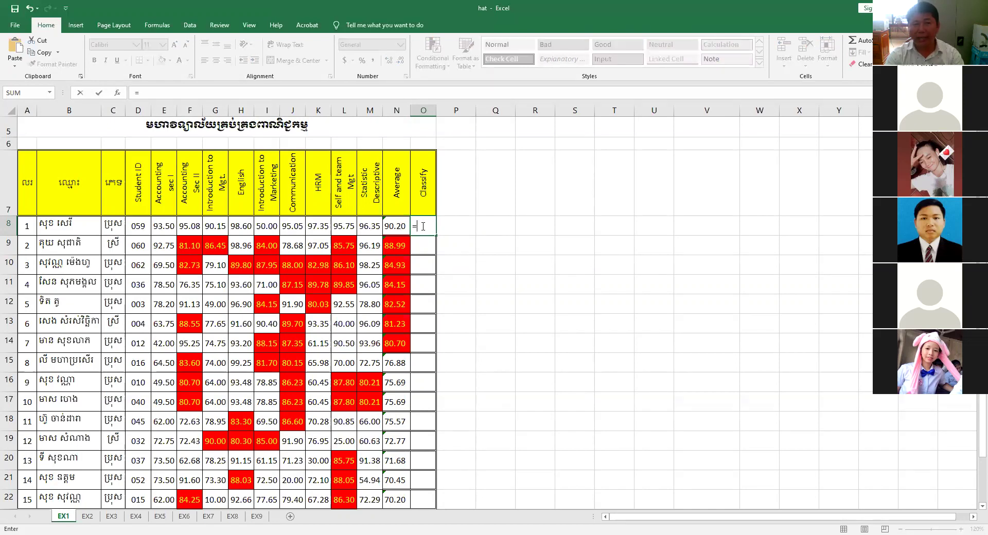
text(RANK)
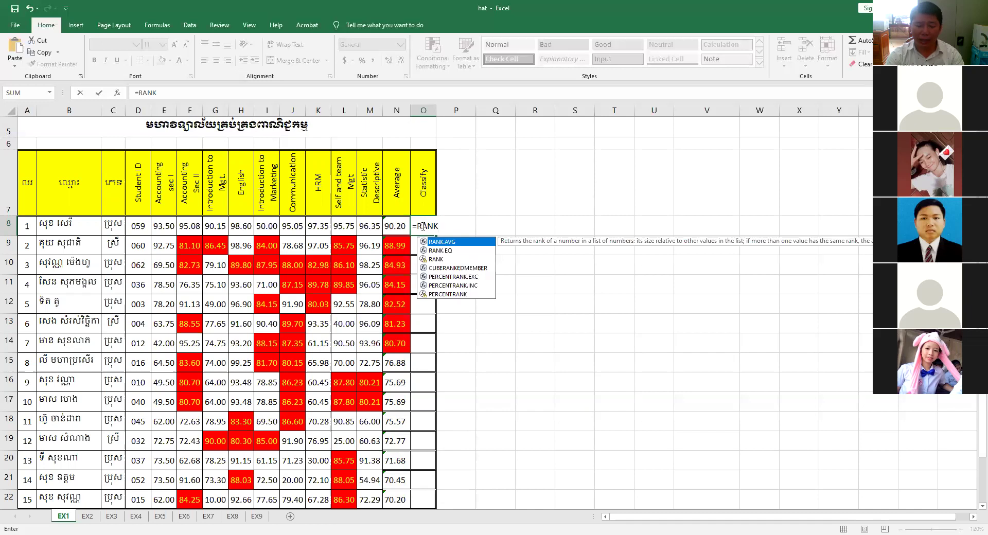
text(()
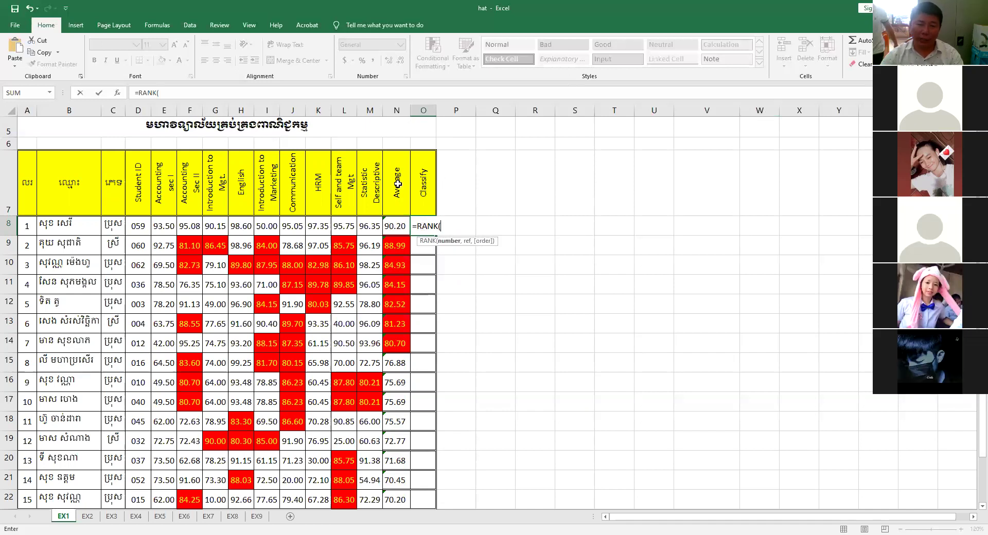
click(394, 227)
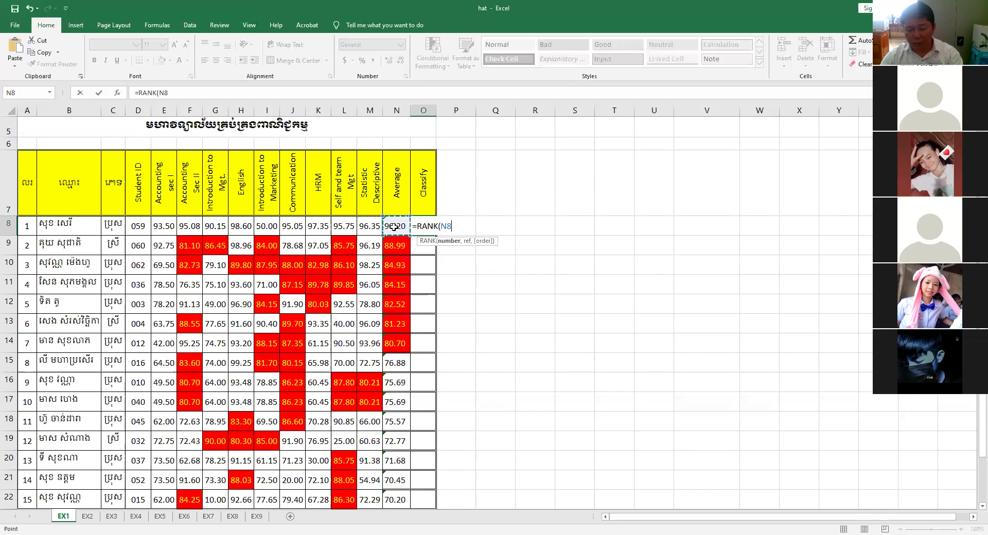
text(,)
click(397, 223)
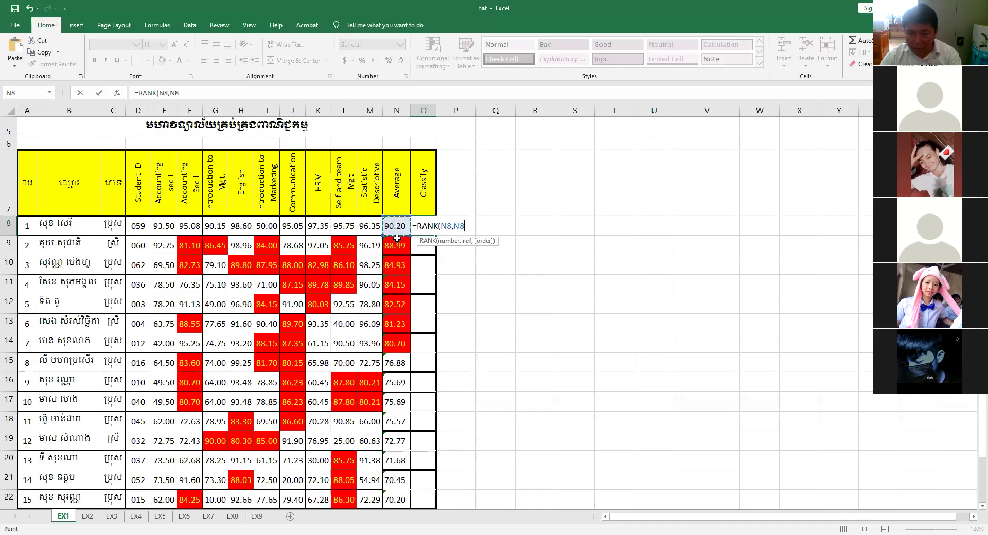
mouse_move(396, 238)
mouse_down()
mouse_move(400, 415)
mouse_move(400, 401)
mouse_up()
scroll(537, 265, up, 2)
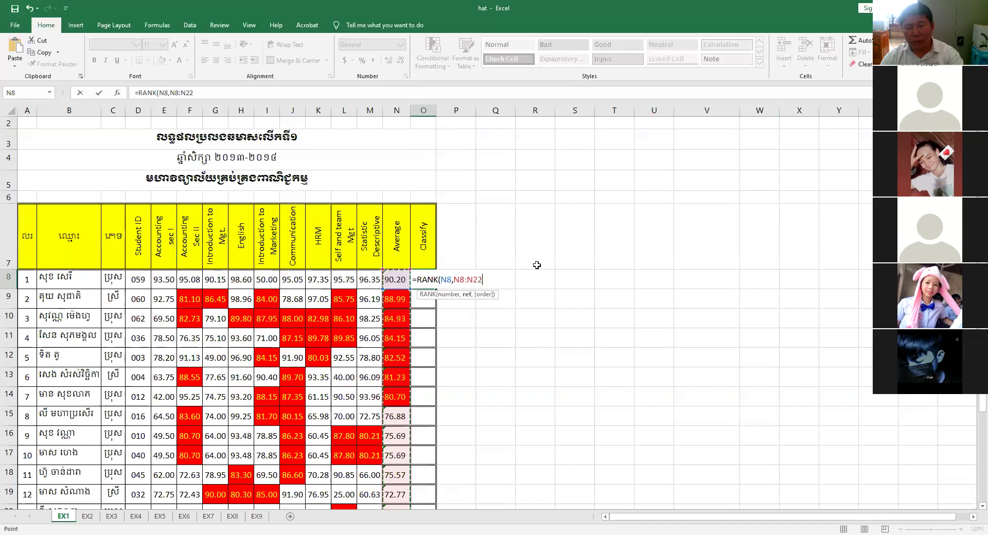
key(F4)
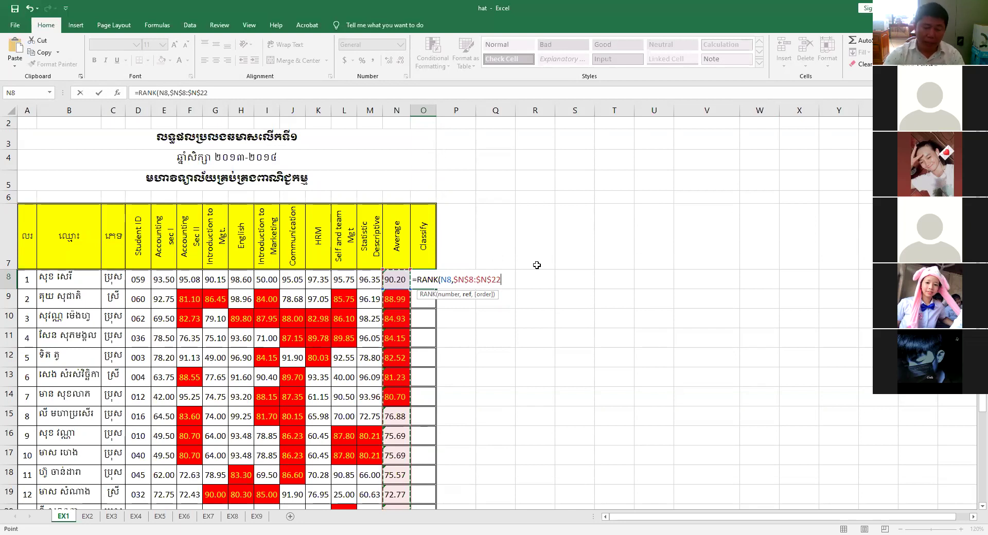
text())
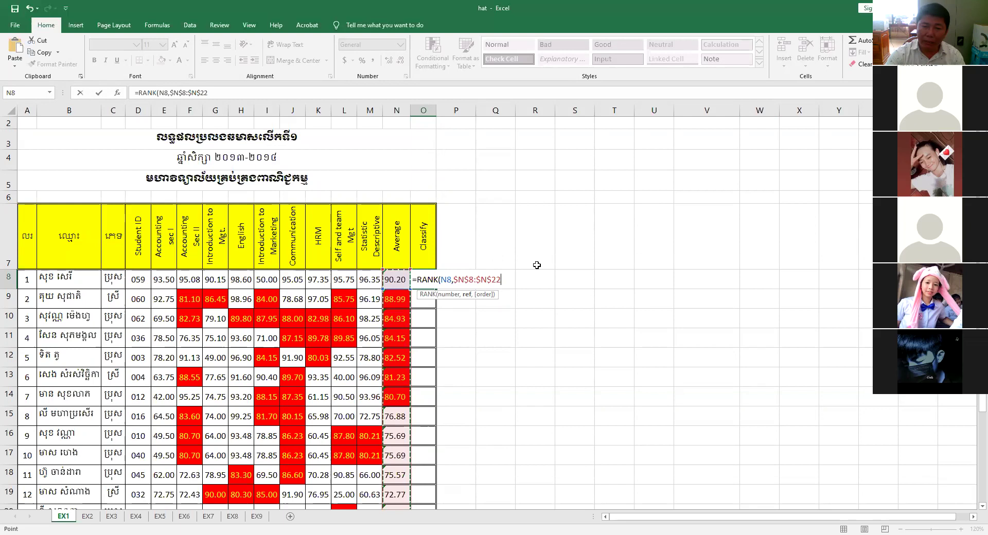
key(Return)
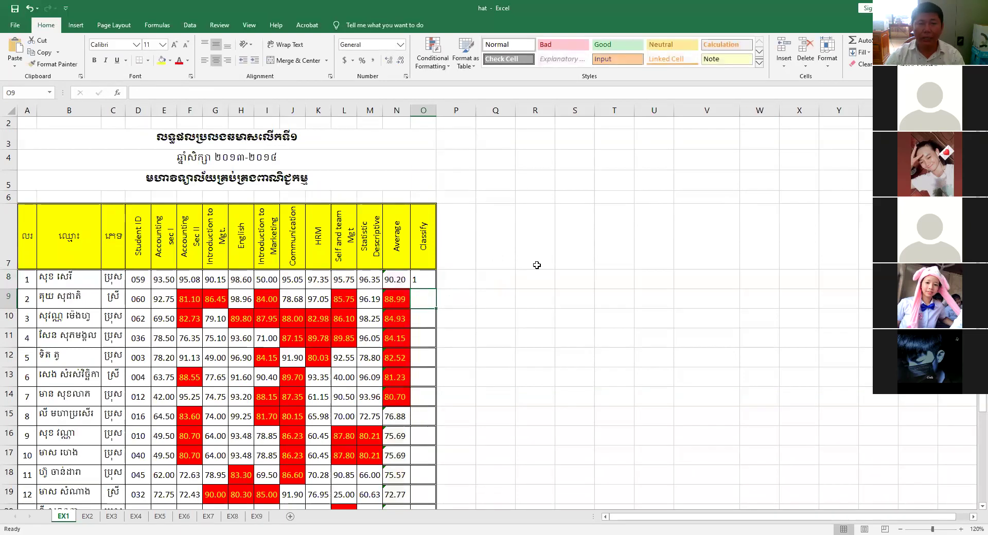
Step: Fill the O8 rank formula down to O22 and centre the ranks
click(421, 279)
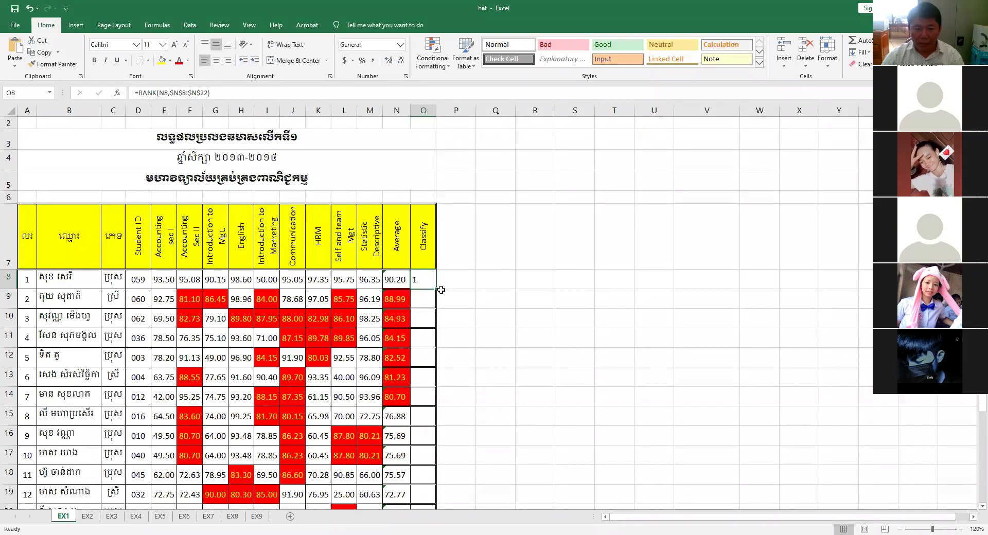
drag(438, 290, 429, 512)
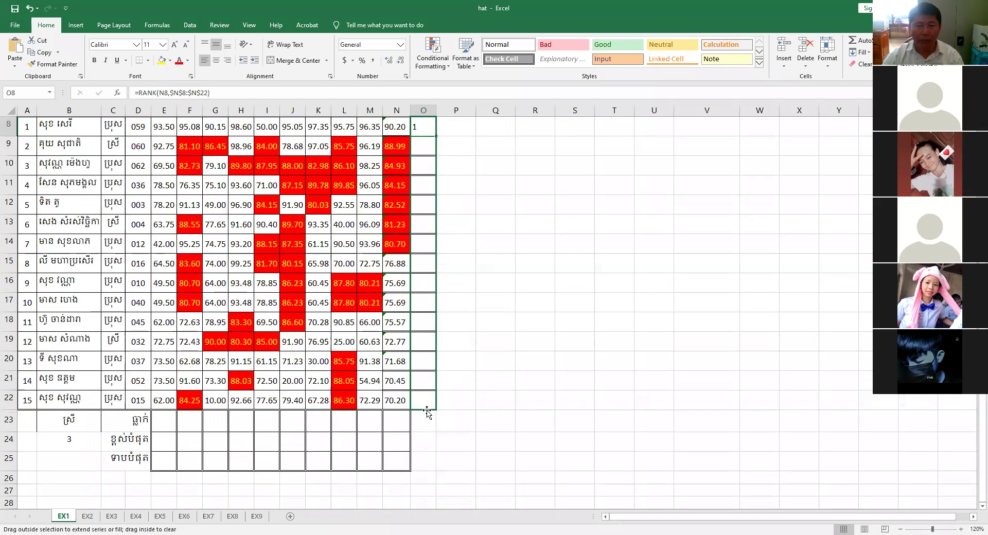
drag(429, 512, 427, 407)
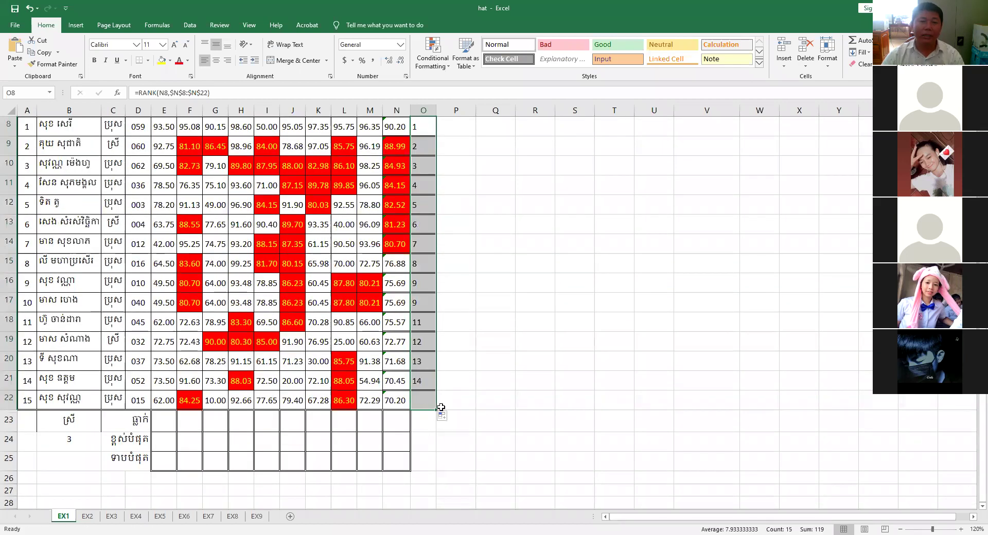
click(217, 60)
click(483, 260)
scroll(495, 261, up, 3)
scroll(497, 261, down, 3)
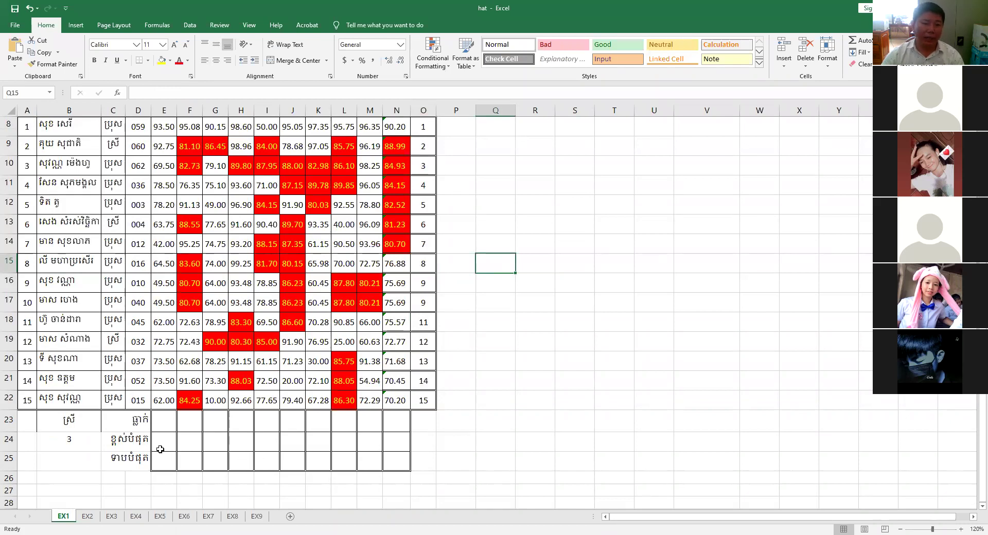
Step: Enter =MAX(E8:E22) in E24, giving 93.50
click(159, 445)
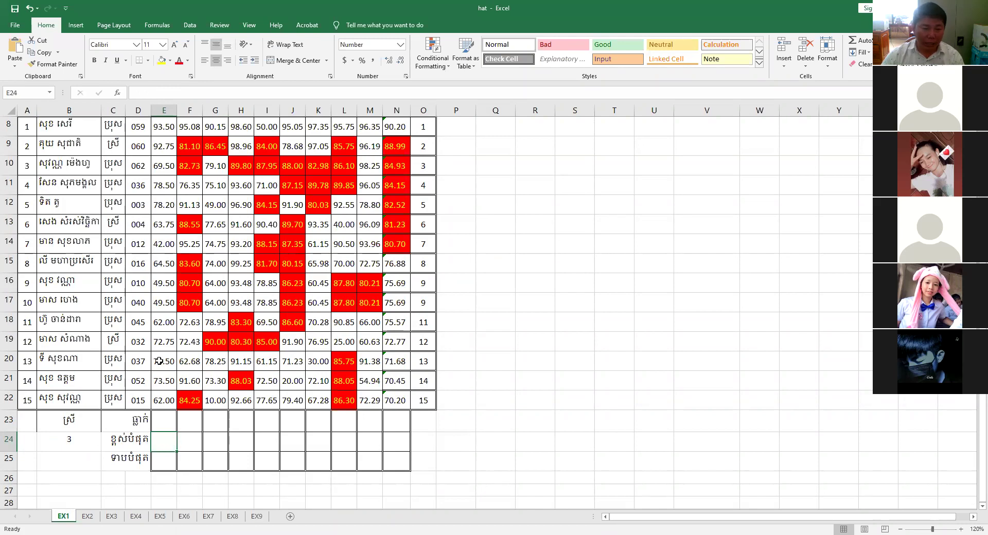
drag(160, 401, 156, 120)
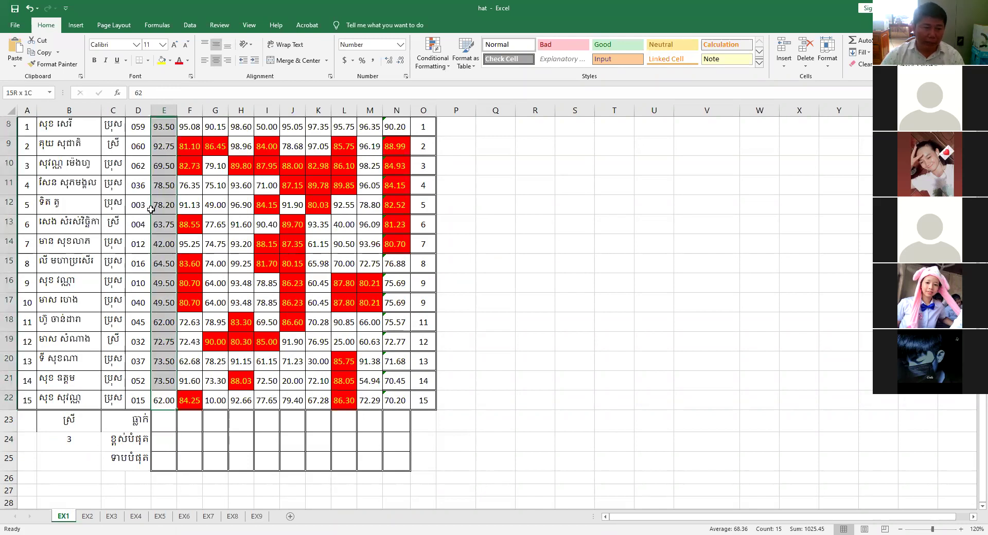
scroll(157, 203, up, 1)
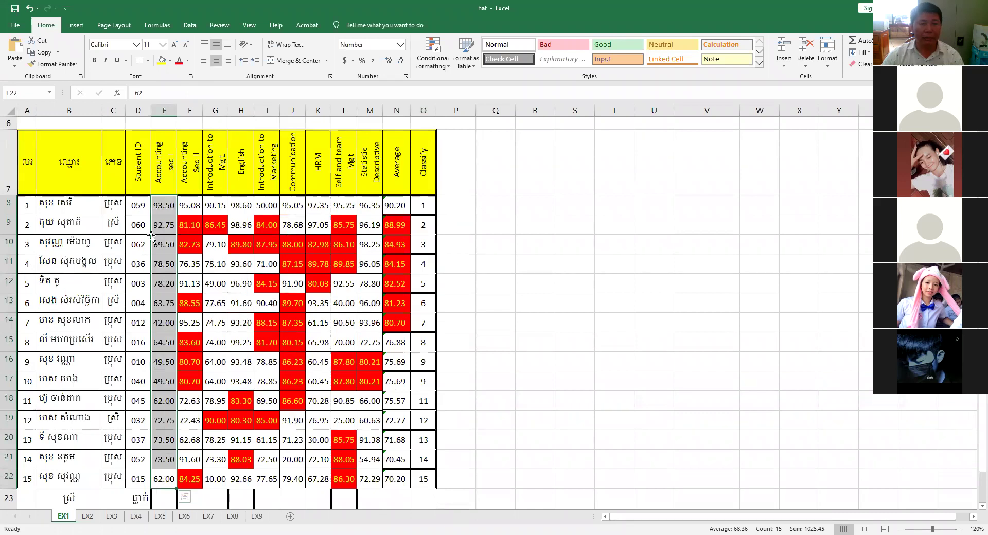
scroll(219, 474, down, 1)
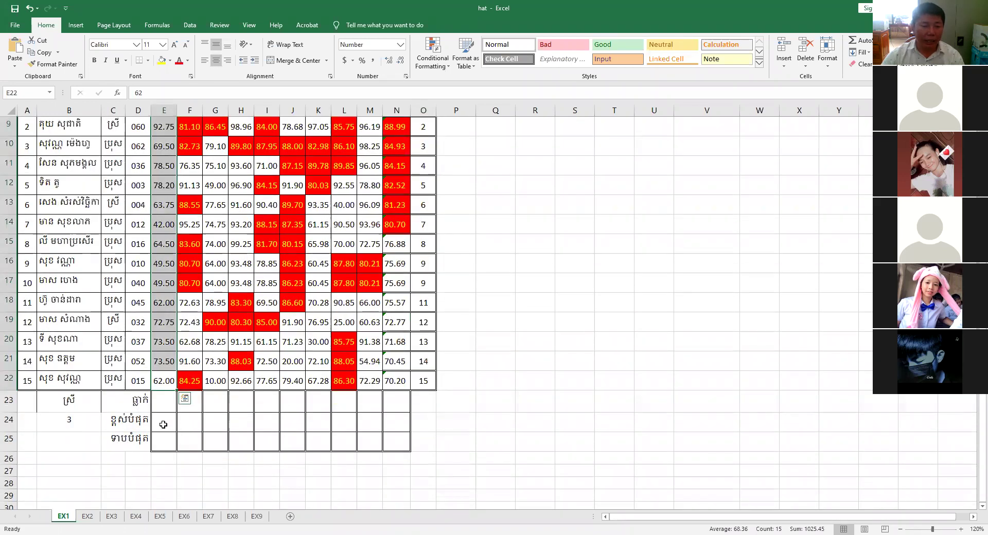
click(162, 423)
text(=)
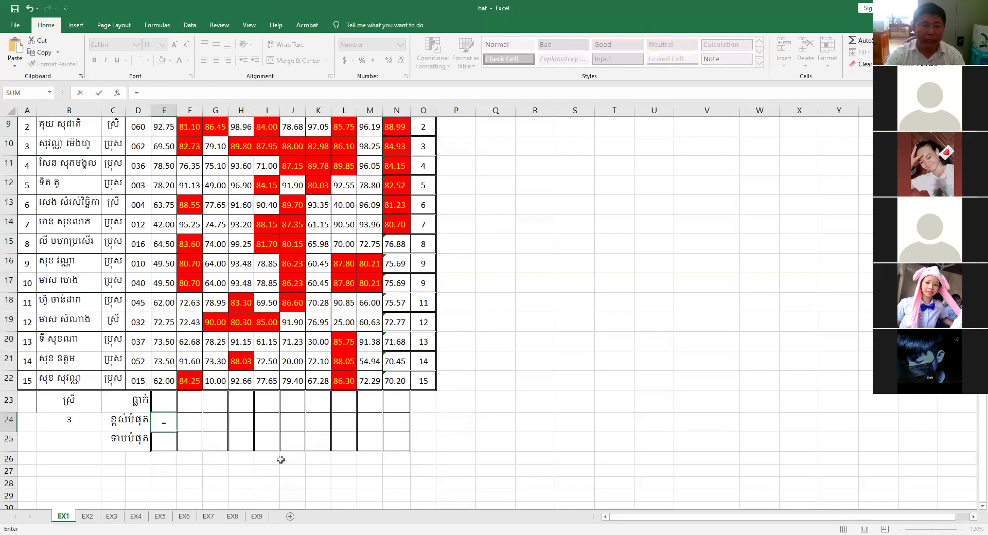
text(MAX)
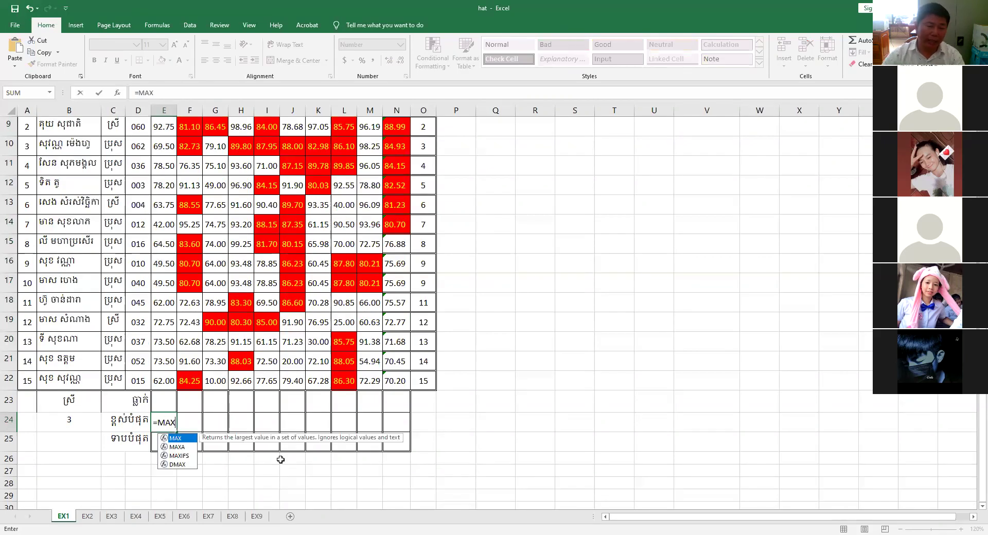
text(()
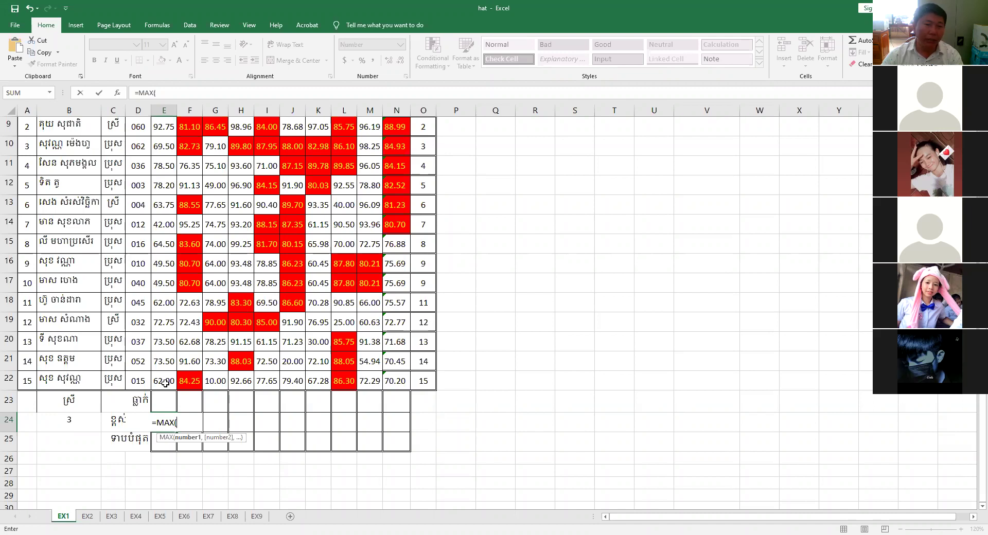
drag(165, 382, 160, 202)
scroll(523, 383, down, 2)
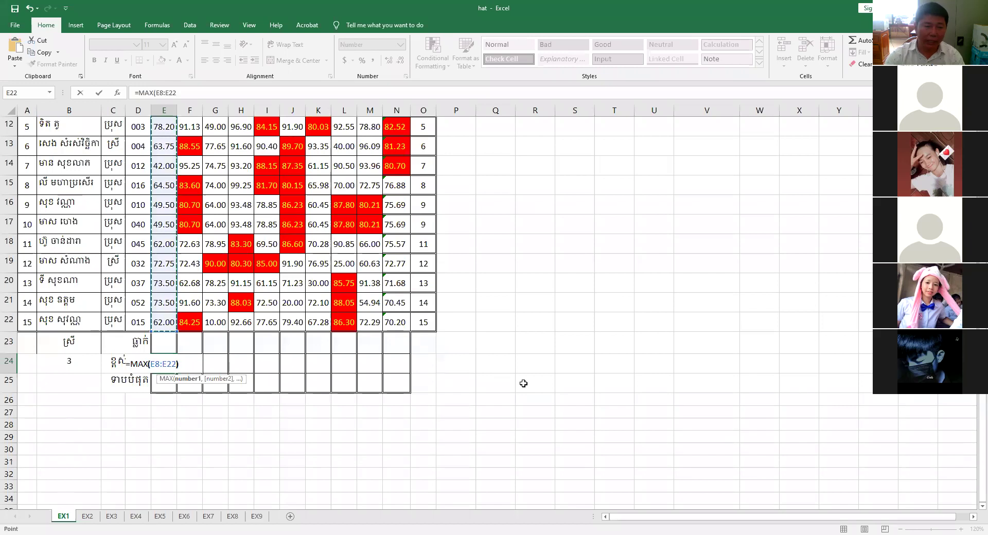
text())
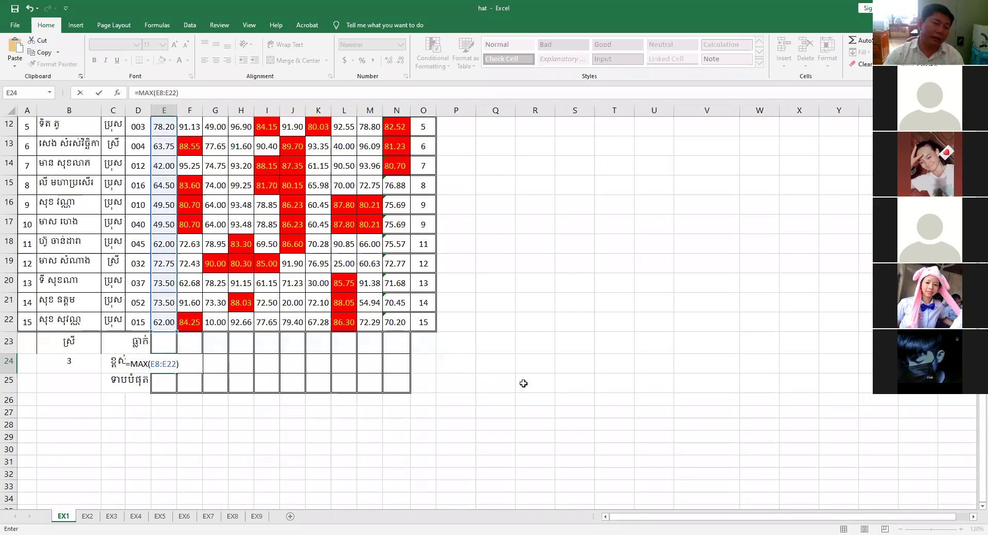
key(Return)
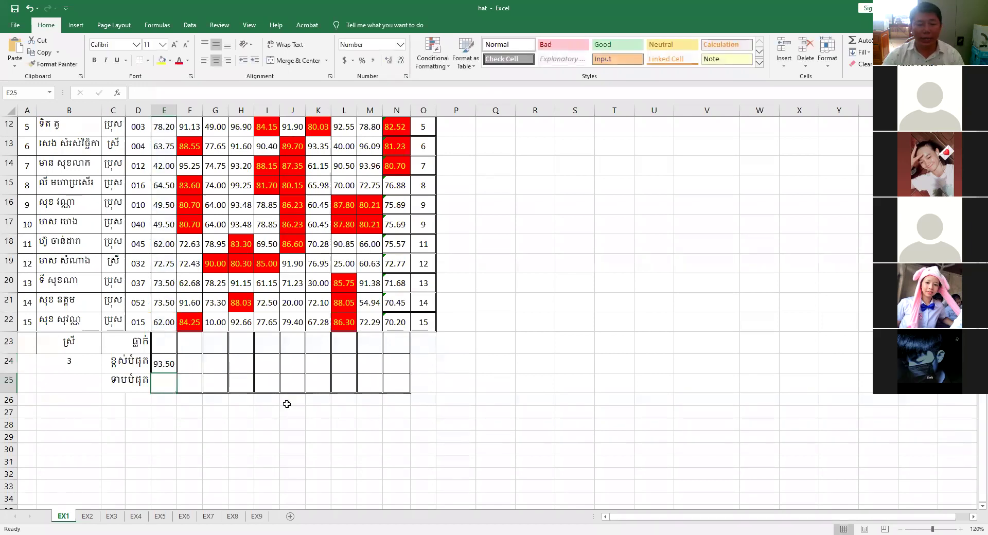
Step: Re-enter the MAX formula over the column E scores in E24
click(165, 369)
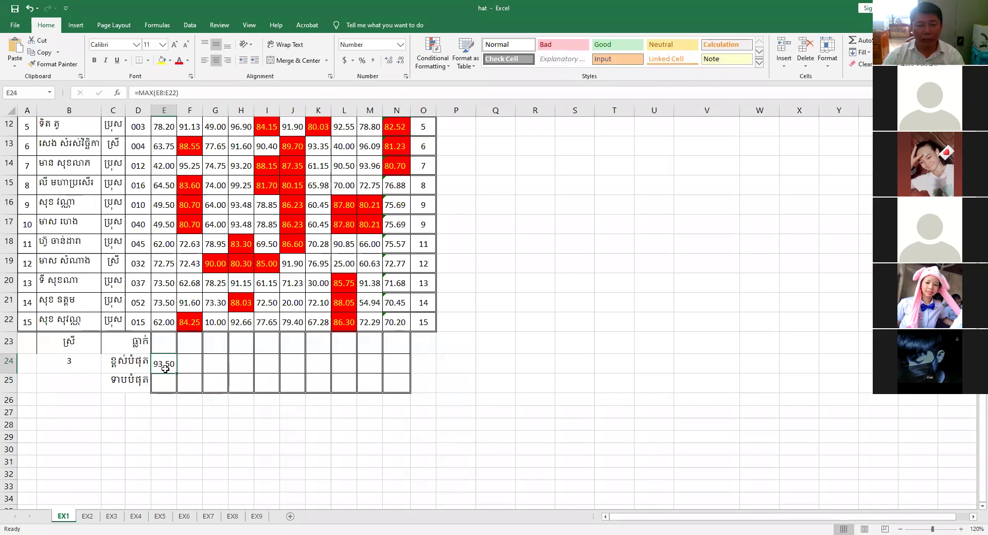
text(=)
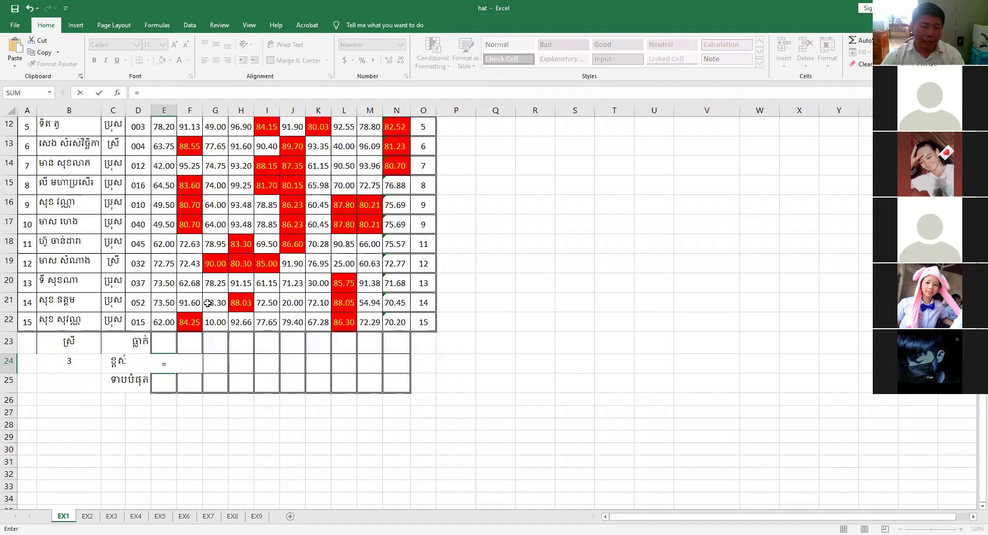
text(MAX()
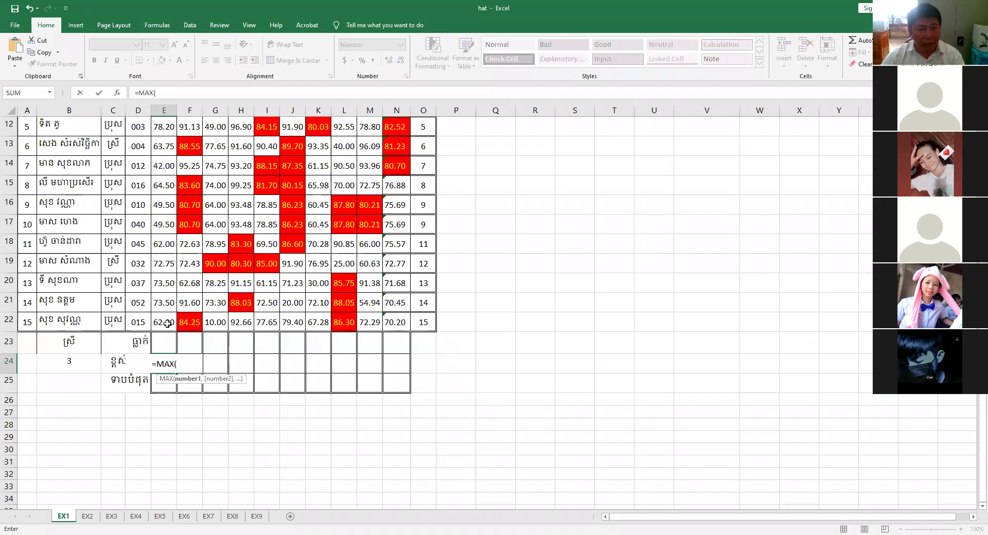
drag(167, 324, 161, 217)
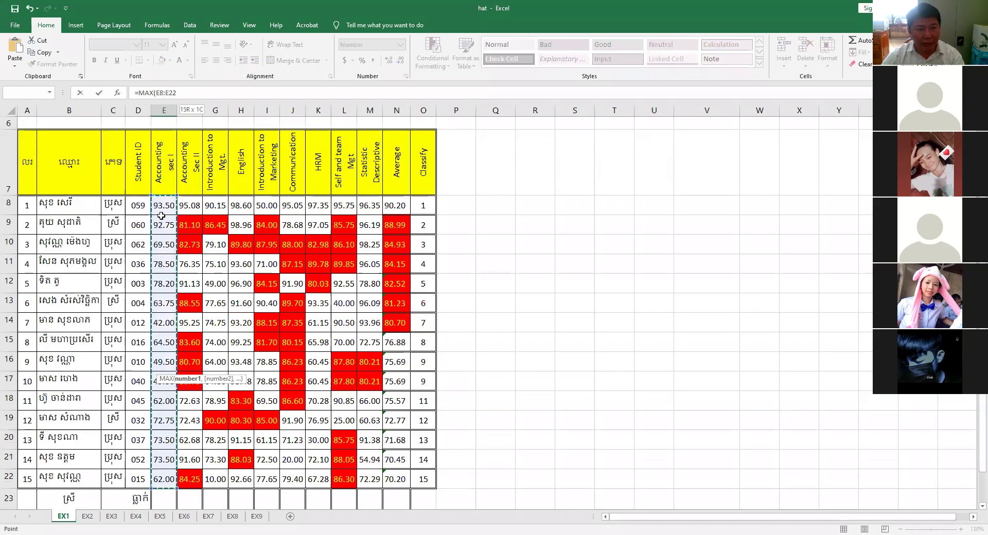
scroll(586, 403, down, 2)
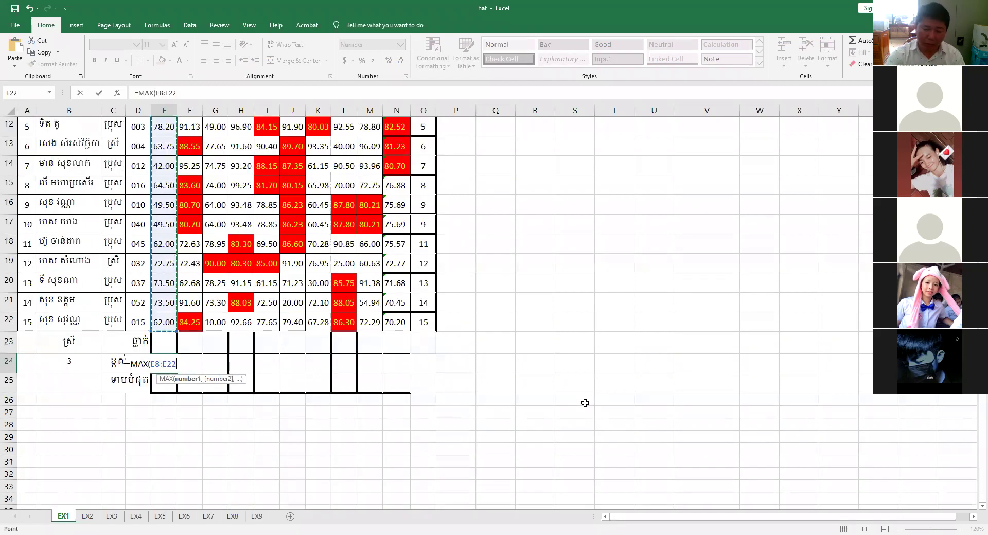
text())
key(Return)
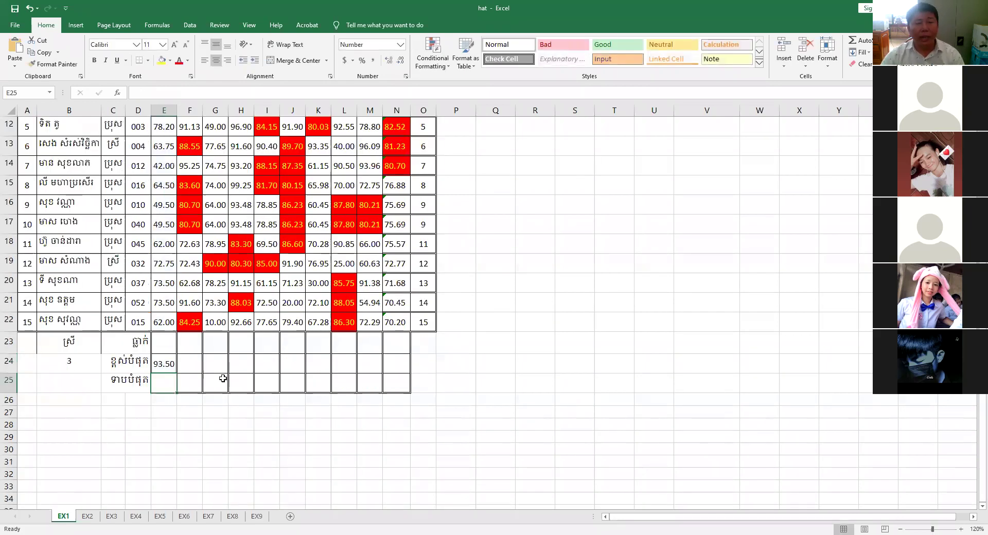
Step: Fill the E24 MAX formula across row 24 to N24
click(191, 367)
click(219, 366)
click(250, 369)
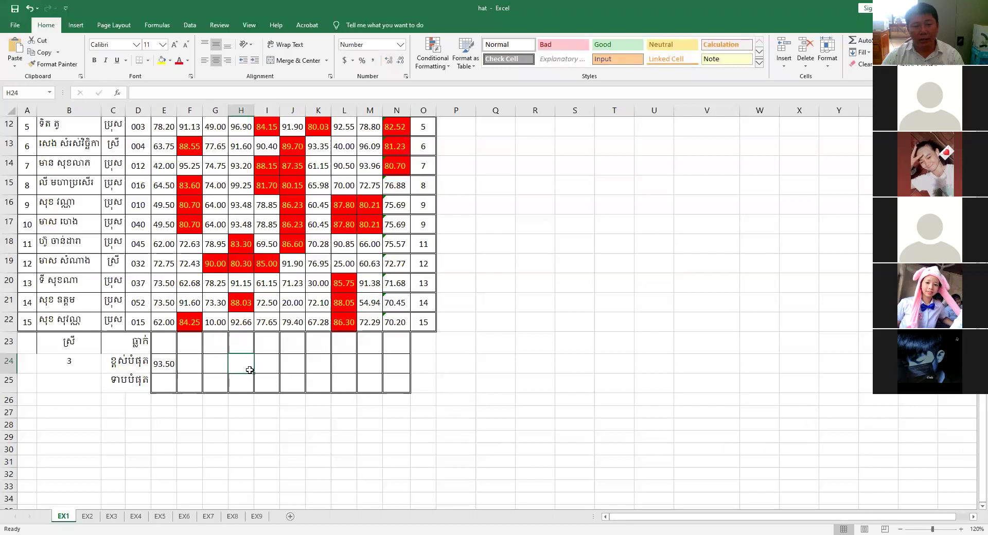
click(166, 369)
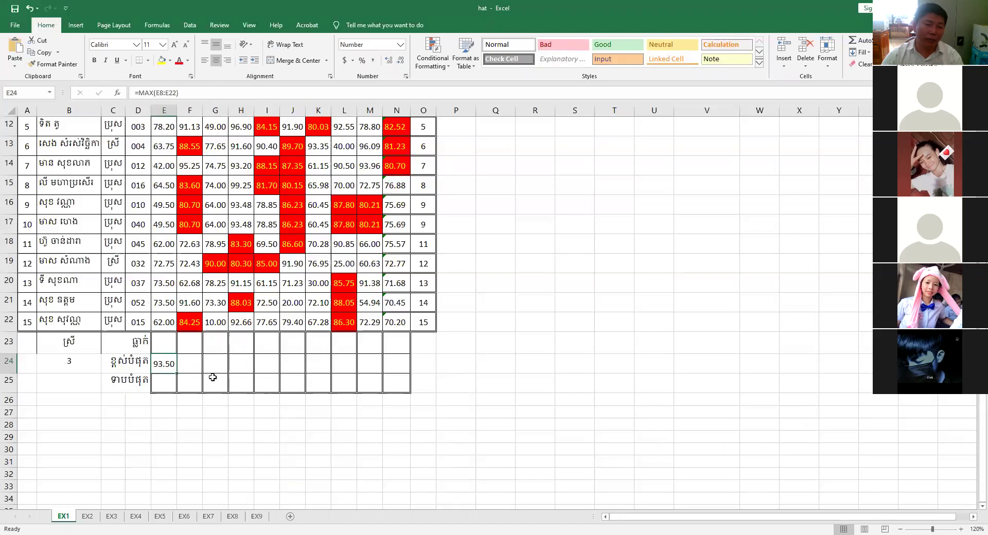
drag(176, 374, 406, 375)
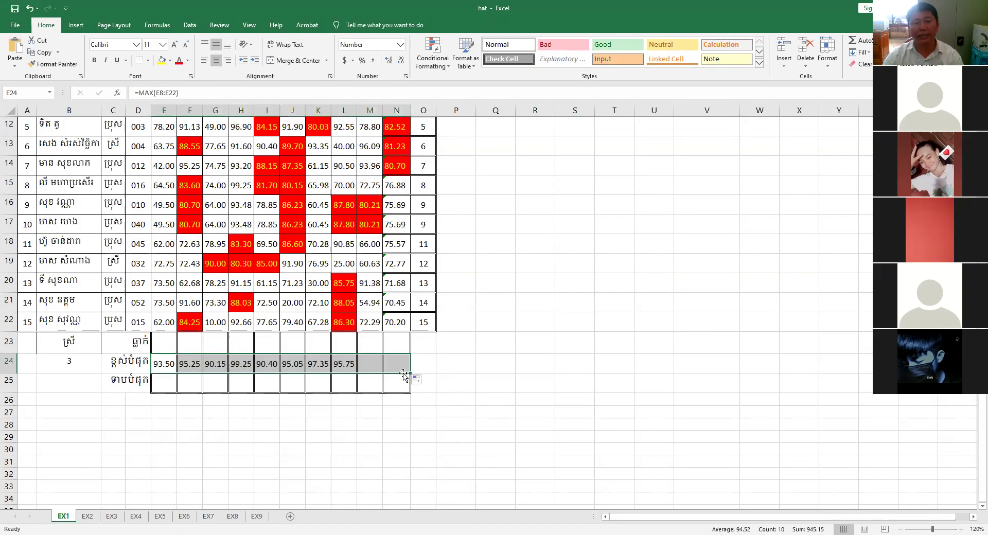
click(169, 387)
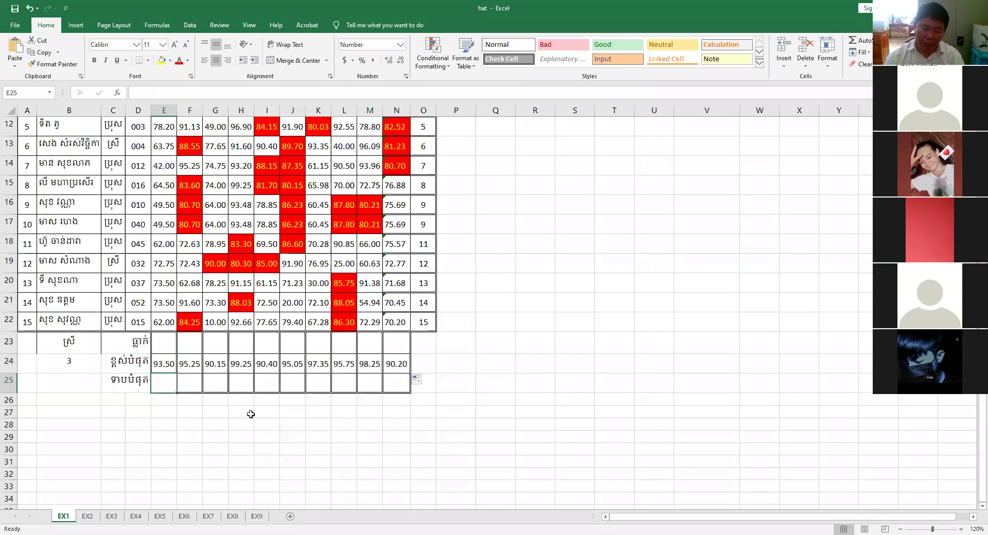
Step: Enter =MIN(E8:E22) in E25 (42.00) and fill it across to N25
text(=)
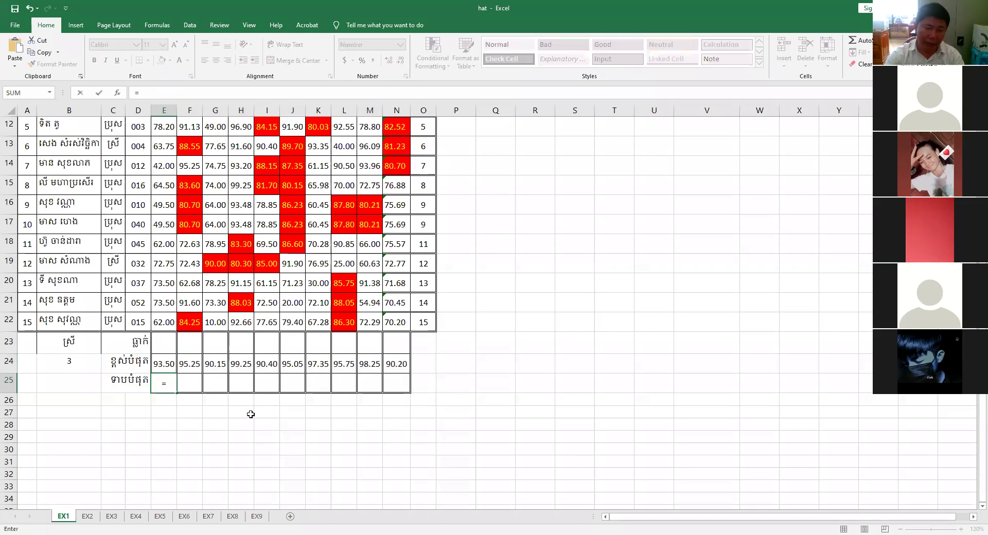
text(MIN)
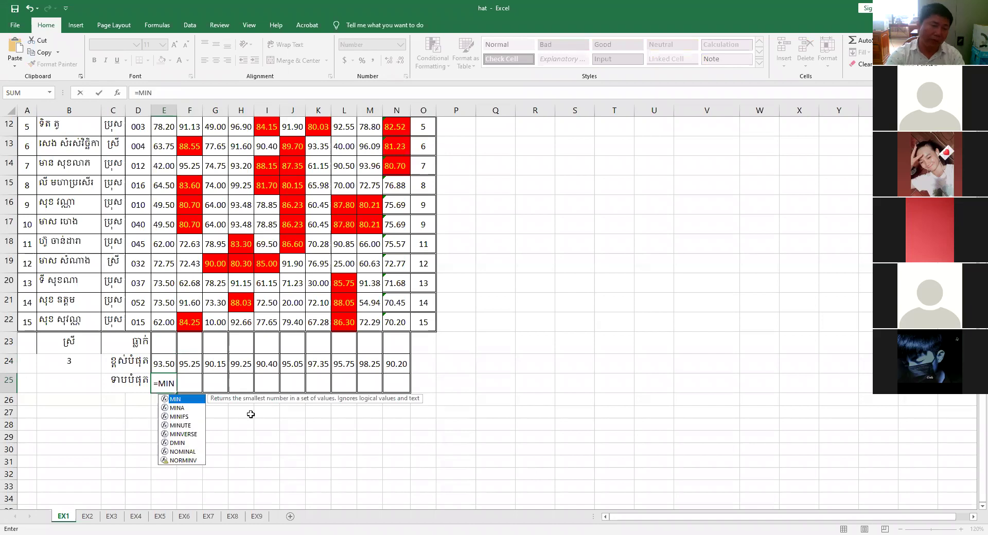
text(()
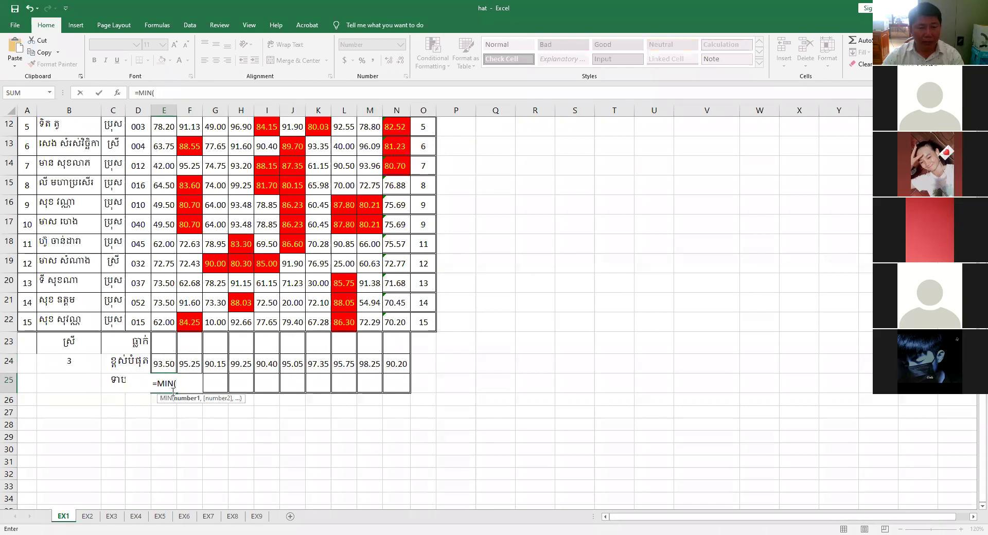
click(168, 320)
mouse_move(168, 316)
mouse_down()
mouse_move(176, 203)
mouse_move(163, 193)
mouse_up()
key(Return)
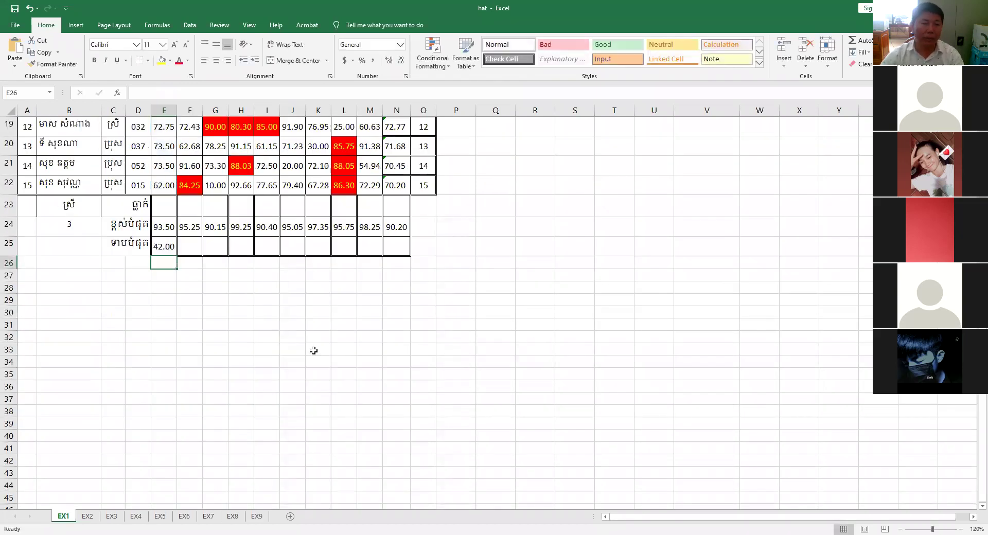
click(169, 242)
drag(177, 256, 404, 249)
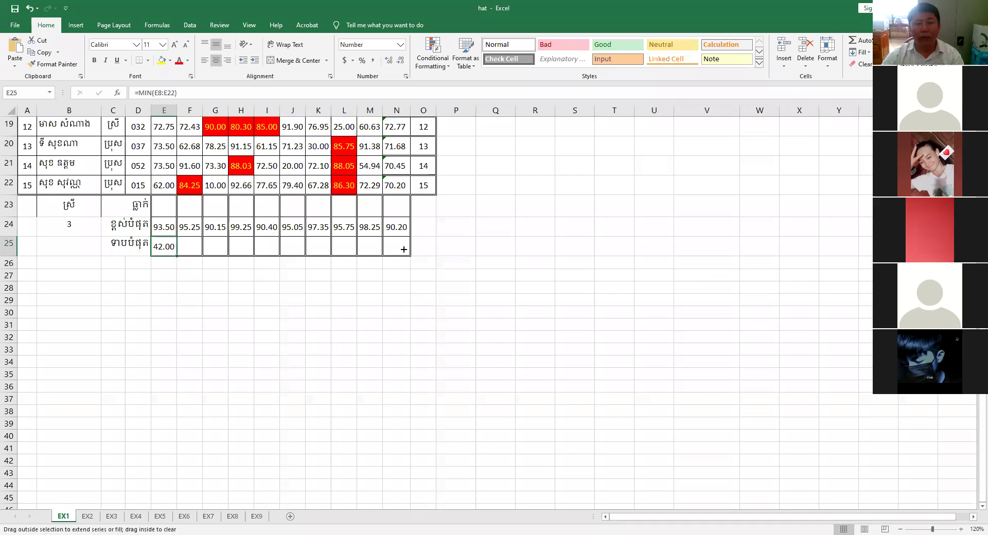
click(494, 362)
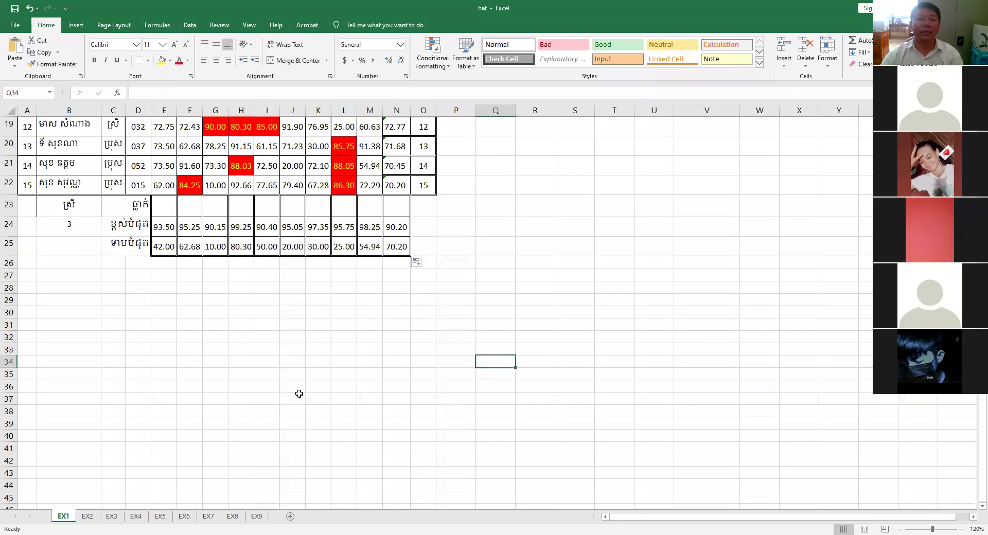
scroll(299, 393, up, 2)
scroll(298, 397, up, 2)
scroll(298, 397, down, 1)
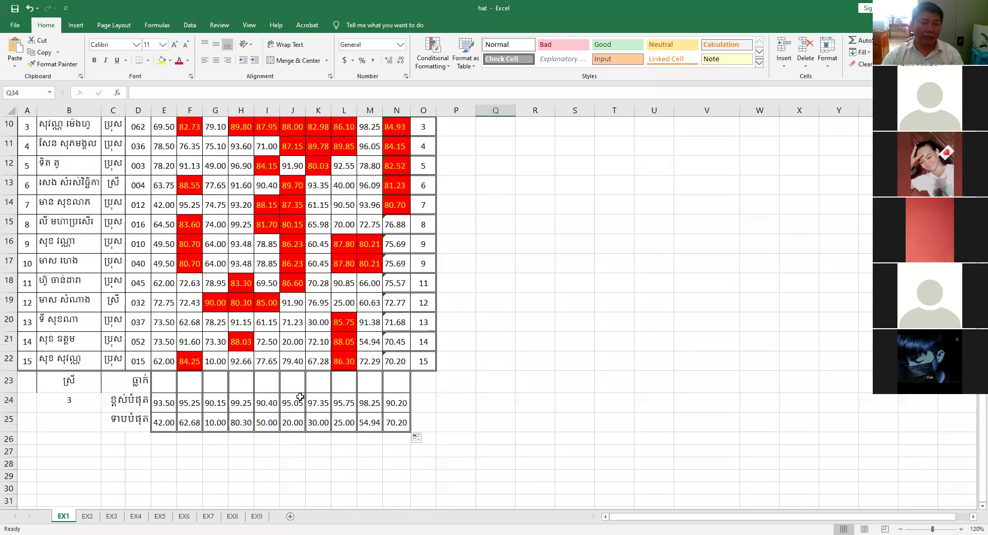
click(167, 382)
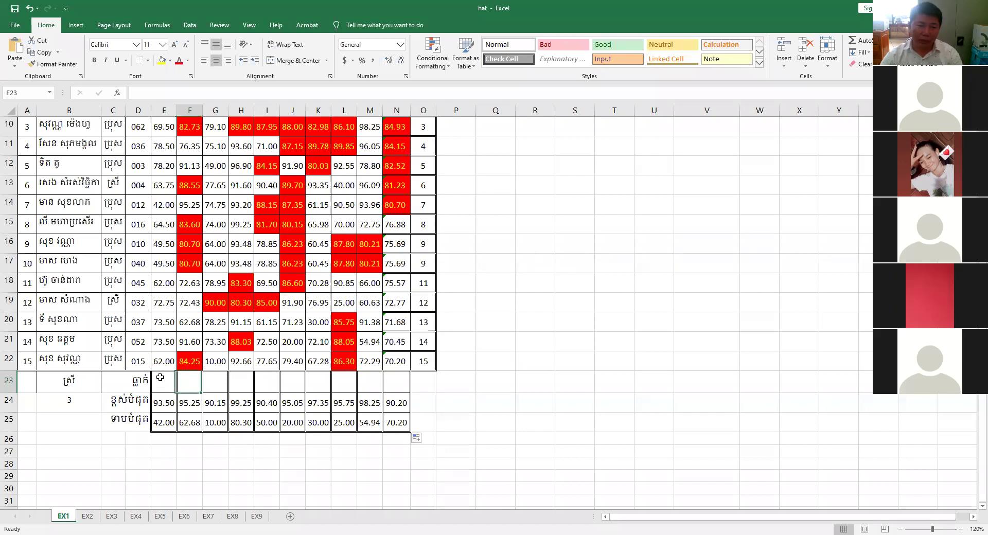
Step: Type sample values 42, 0.36 and 23 into S13:S15
click(563, 178)
text(42)
key(Return)
text(.)
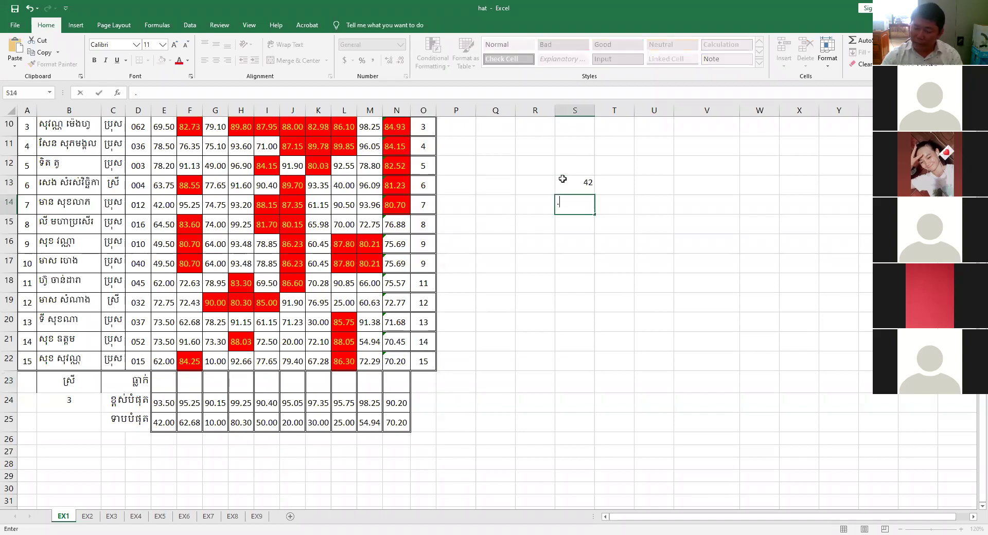
text(36)
key(Return)
text(23)
key(Return)
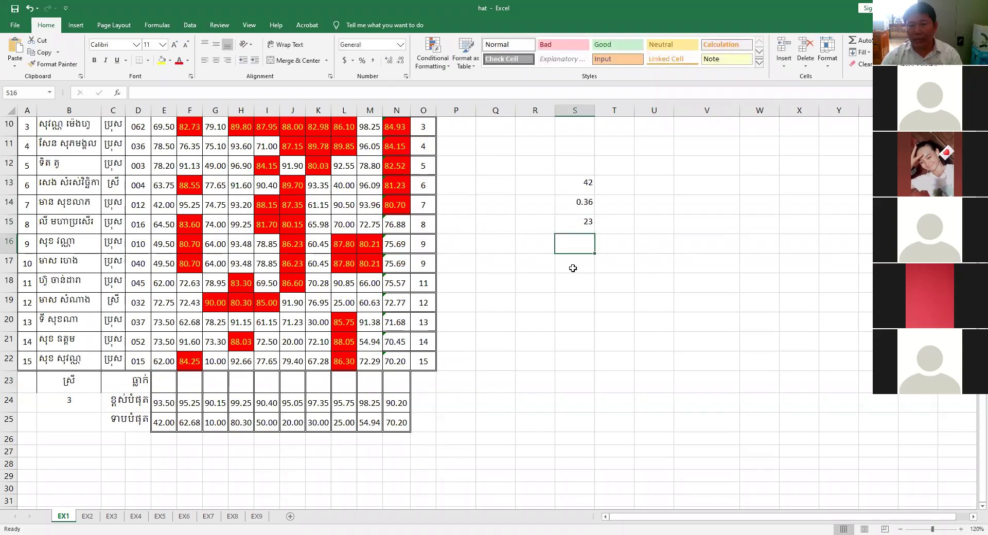
Step: Enter =COUNT(S13:S15) in S17, returning 3
click(572, 268)
text(=)
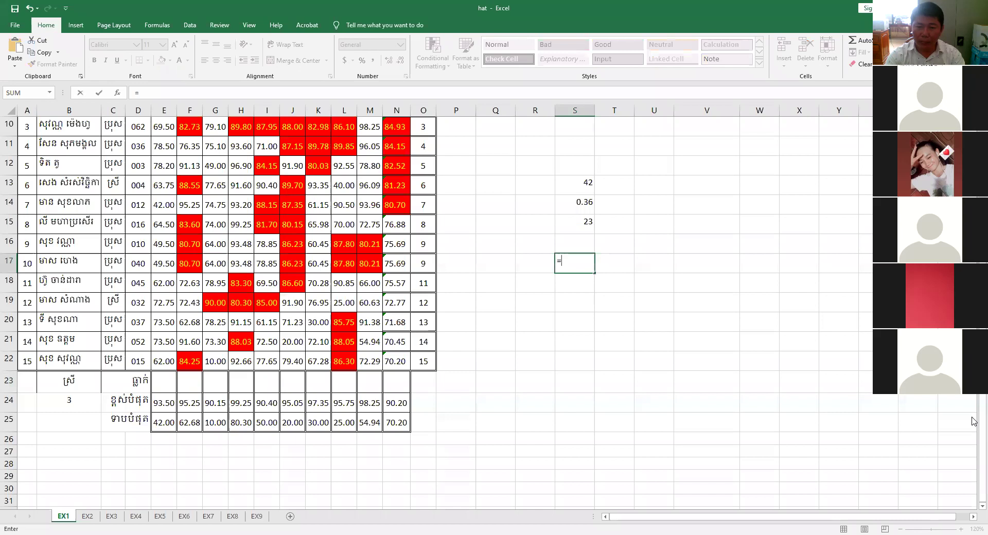
text(COUNT)
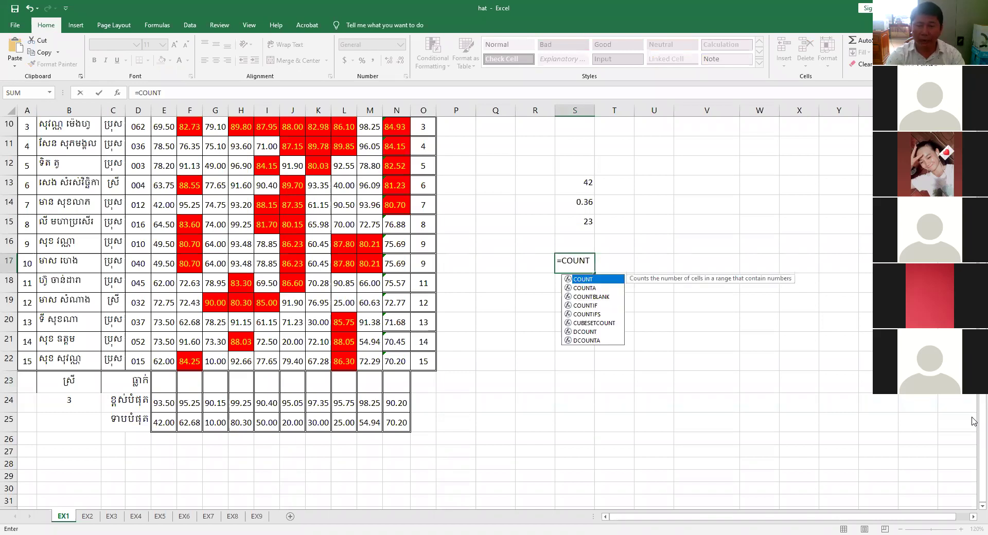
text(()
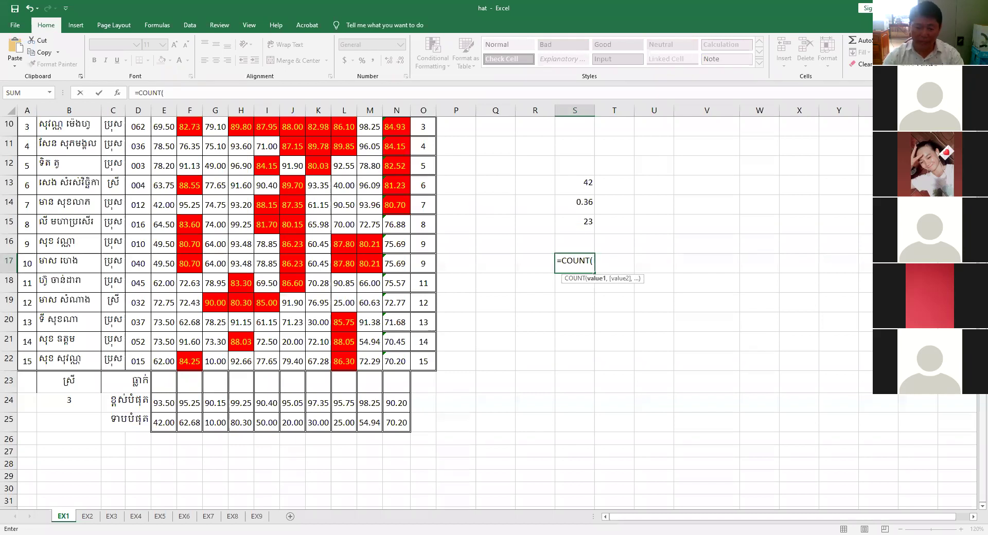
drag(576, 183, 578, 227)
key(Return)
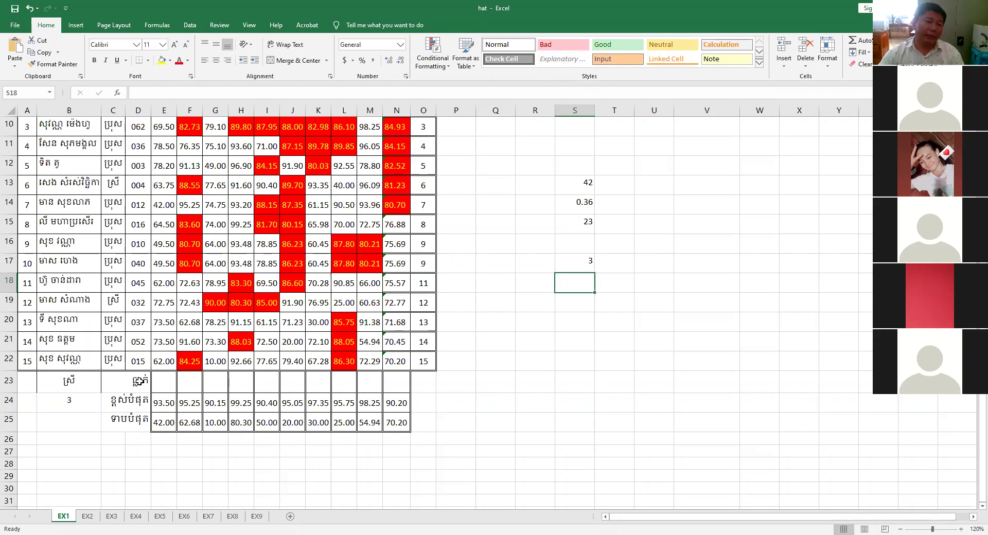
Step: Review the row 23 label and the COUNT formula in S17
click(161, 386)
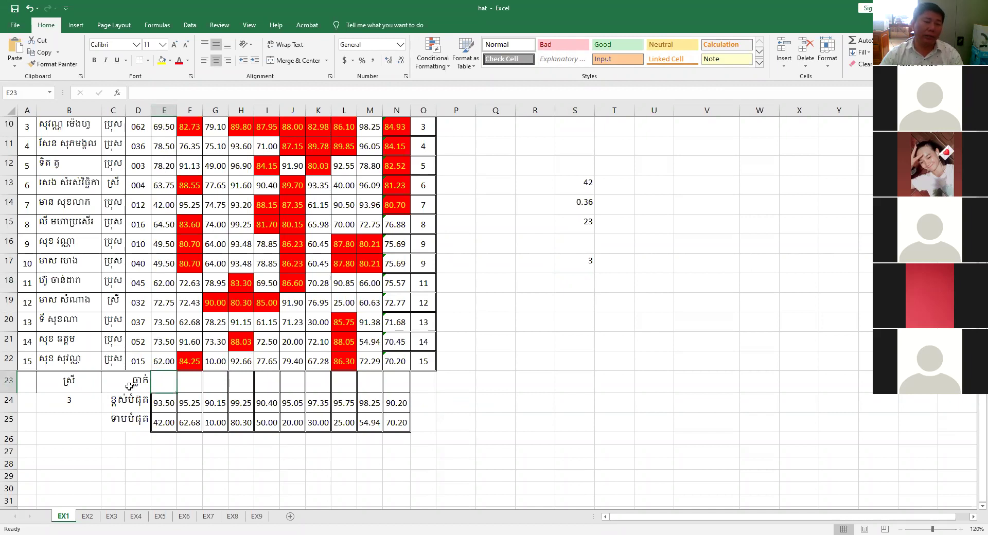
click(135, 384)
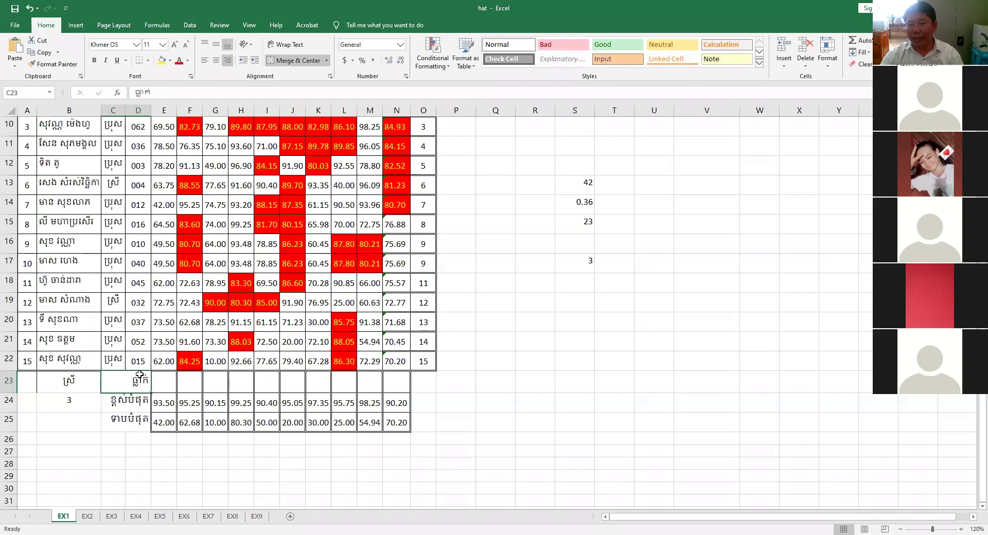
click(588, 267)
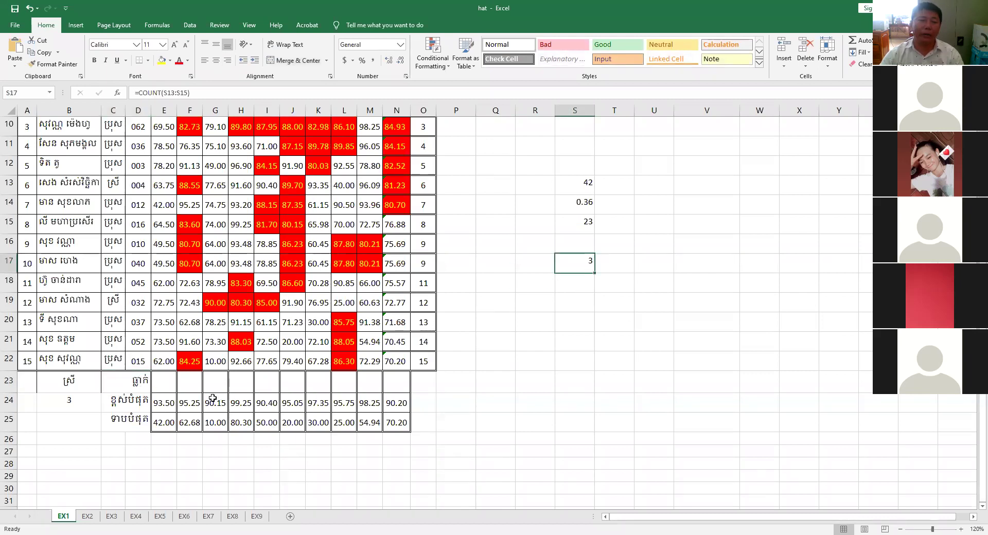
Step: Enter =COUNTIF(E8:E22,"<50") in E23 to count scores below 50
click(167, 385)
text(=)
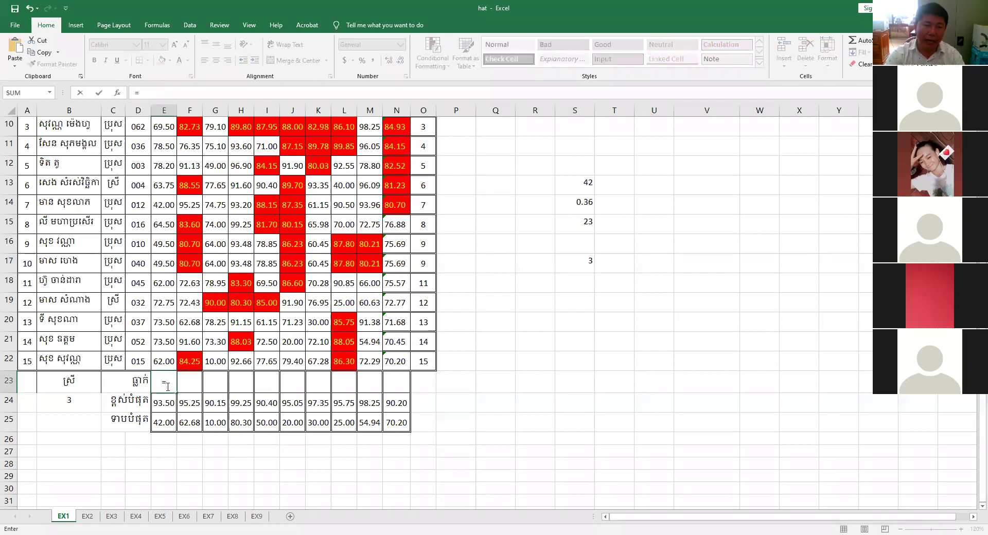
text(COUNTIF)
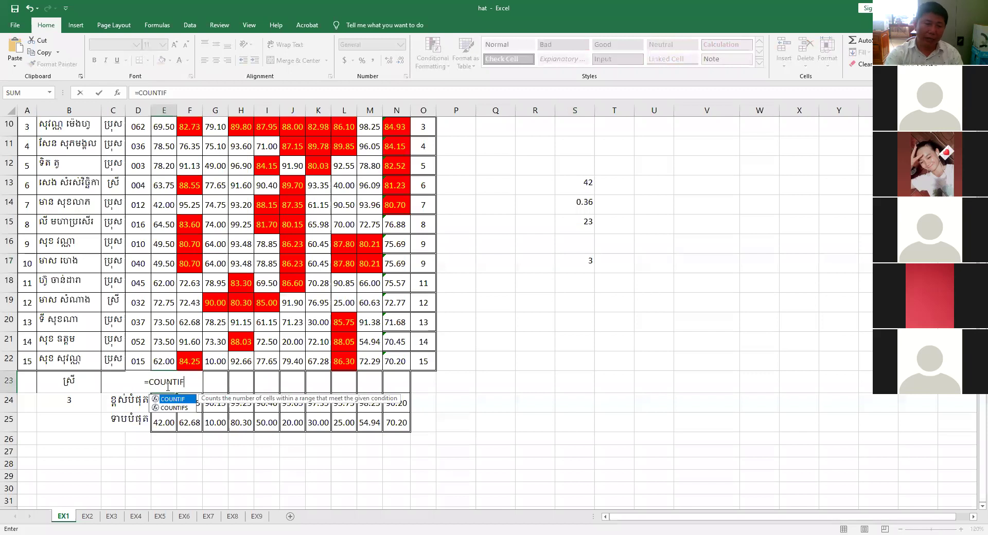
text(()
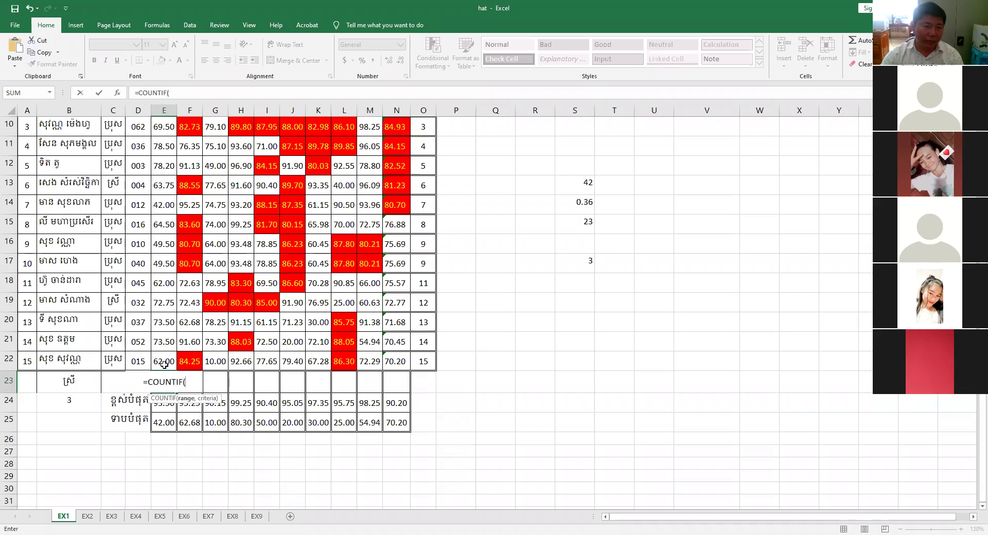
click(163, 360)
drag(163, 351, 165, 205)
scroll(572, 346, down, 2)
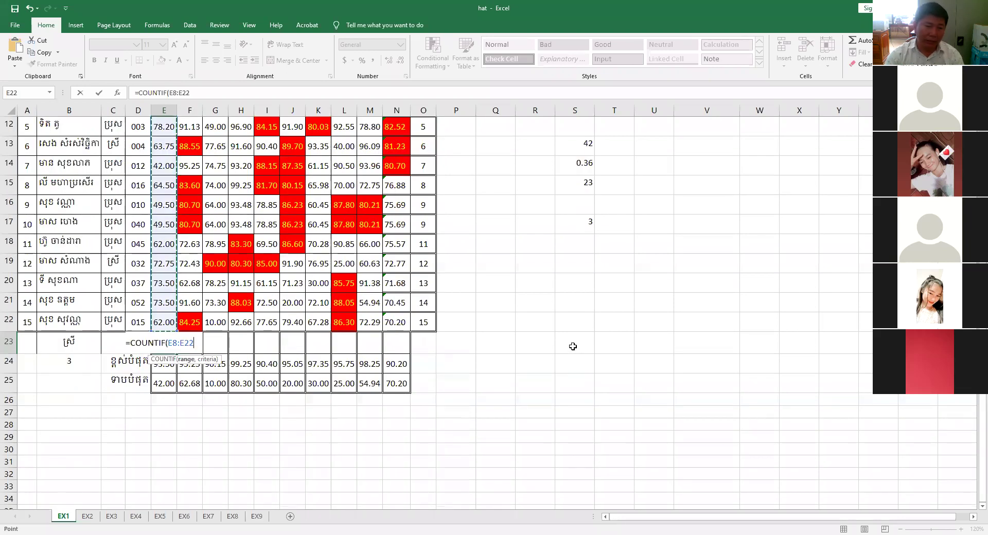
text(,)
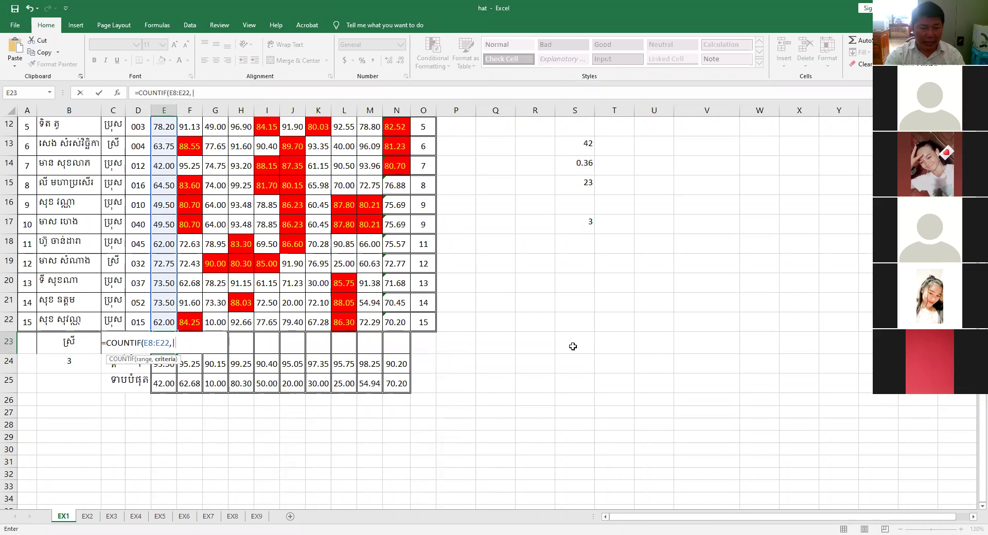
key(alt)
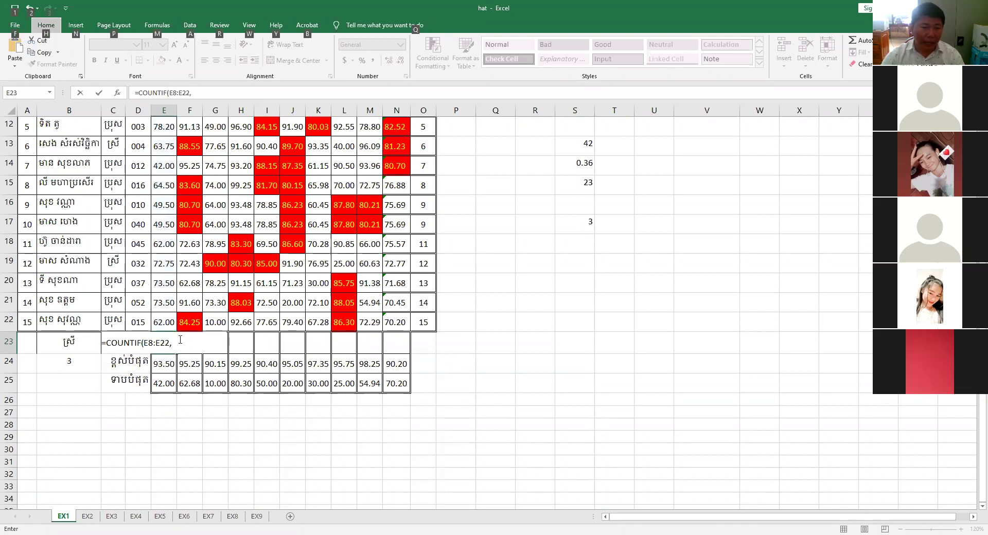
click(180, 340)
text(ំ)
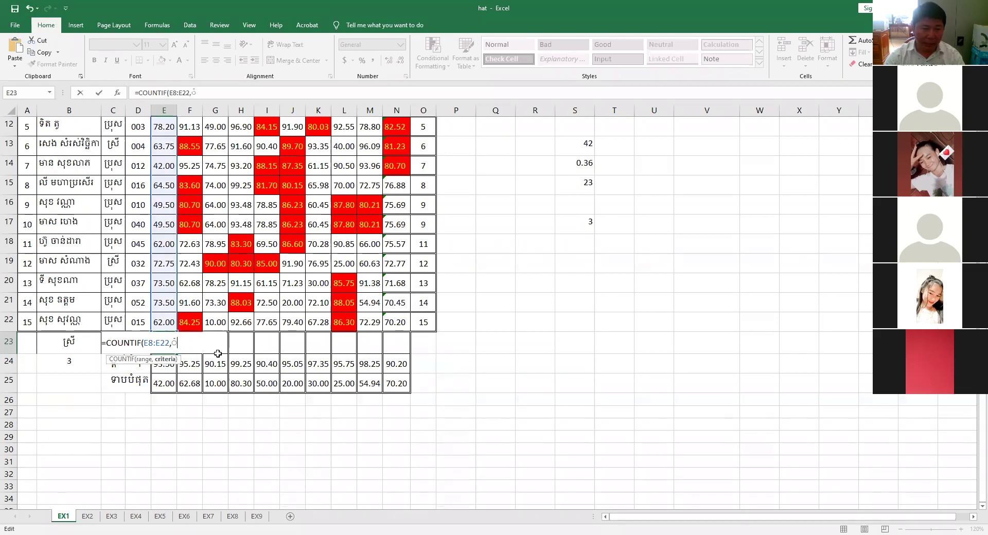
key(BackSpace)
text(")
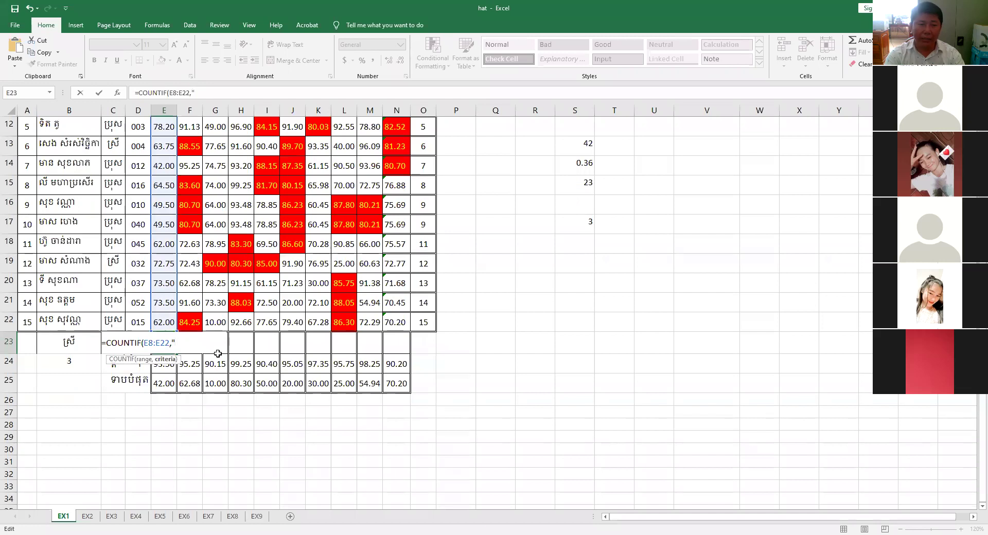
text(<50)
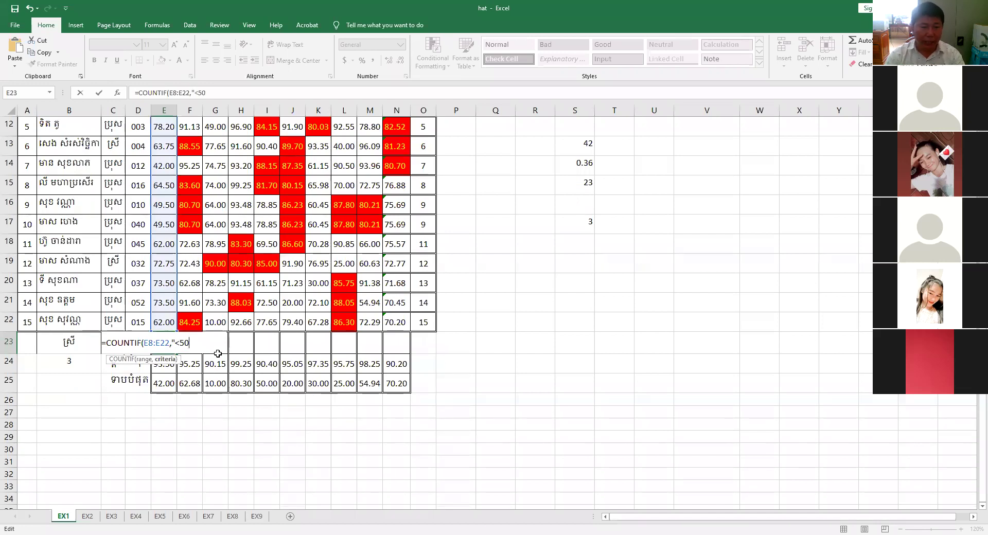
text())
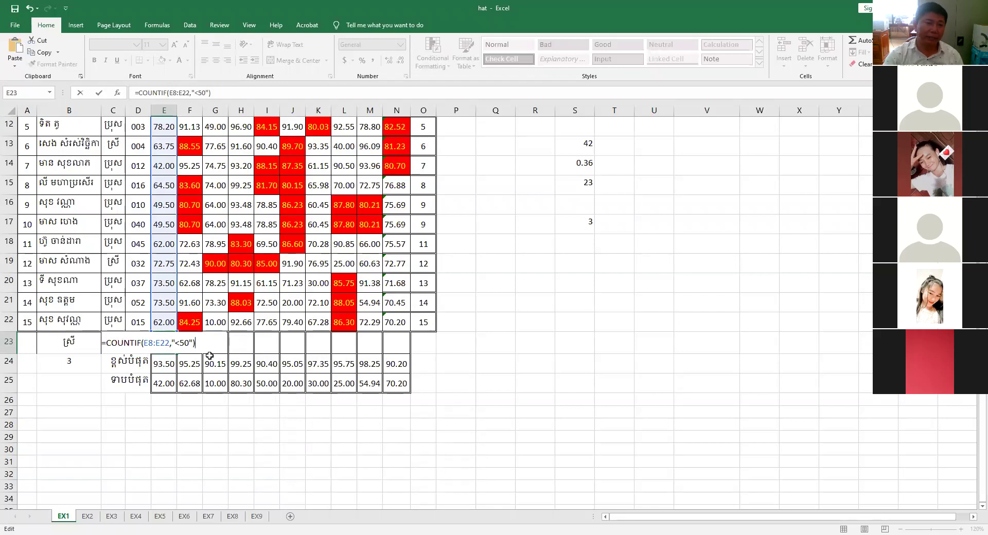
key(Return)
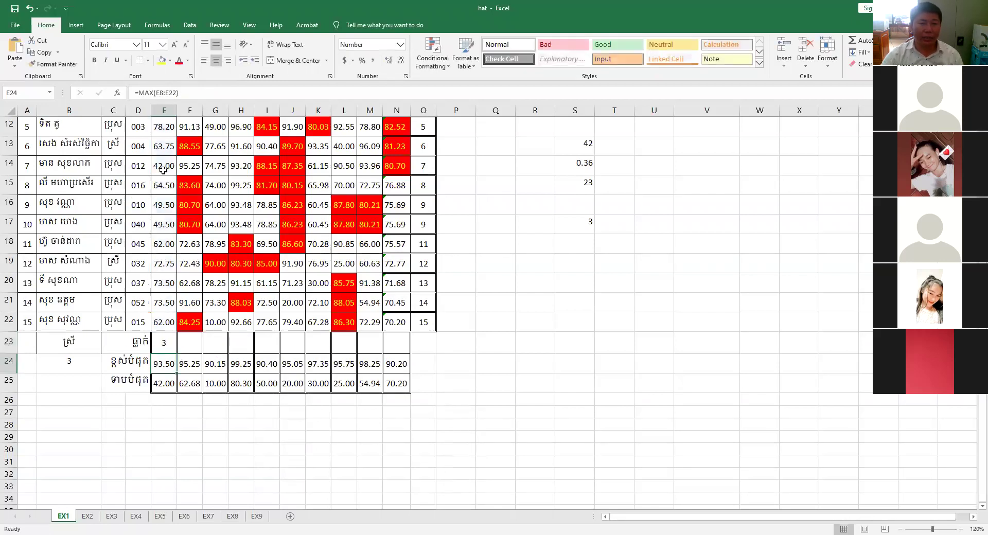
Step: Copy the below-50 count in E23 across row 23 to N23
click(167, 344)
drag(176, 353, 432, 353)
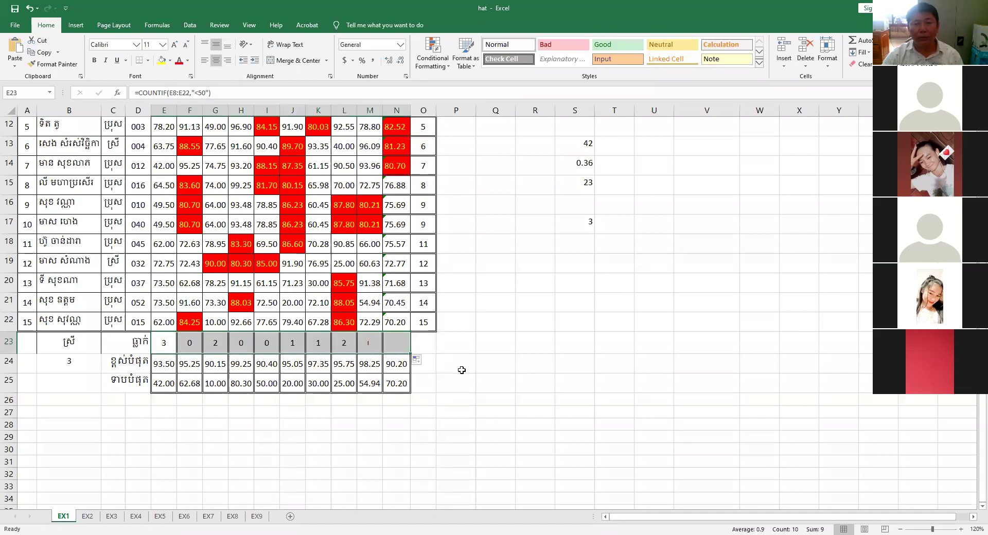
click(461, 370)
Step: Clear the stray leftover values in column S12:S17
scroll(470, 360, up, 4)
scroll(477, 368, down, 2)
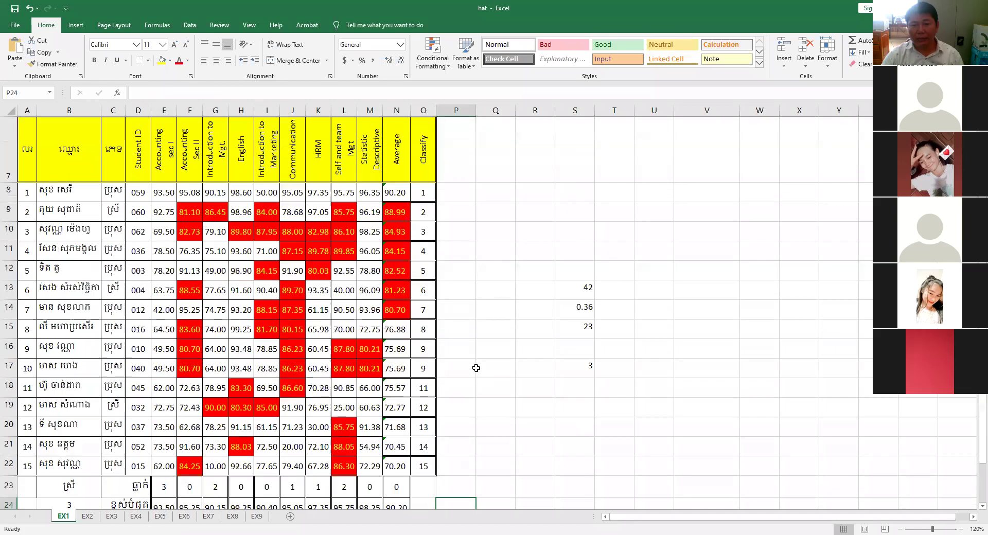
drag(590, 269, 585, 368)
key(Delete)
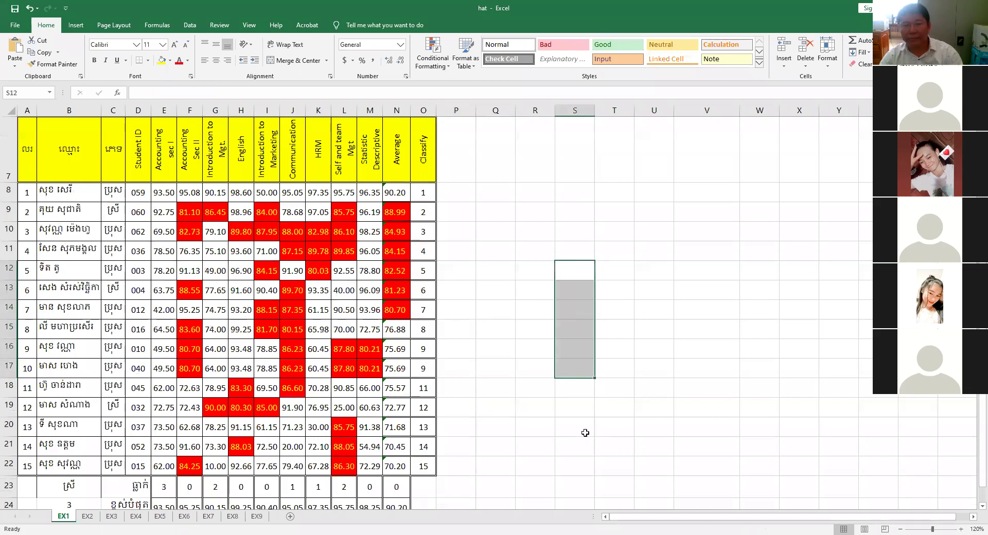
click(576, 420)
Step: Clear the Average and Classify values in N8:O22 and the summary rows E23:N25
scroll(576, 421, down, 2)
scroll(574, 422, up, 2)
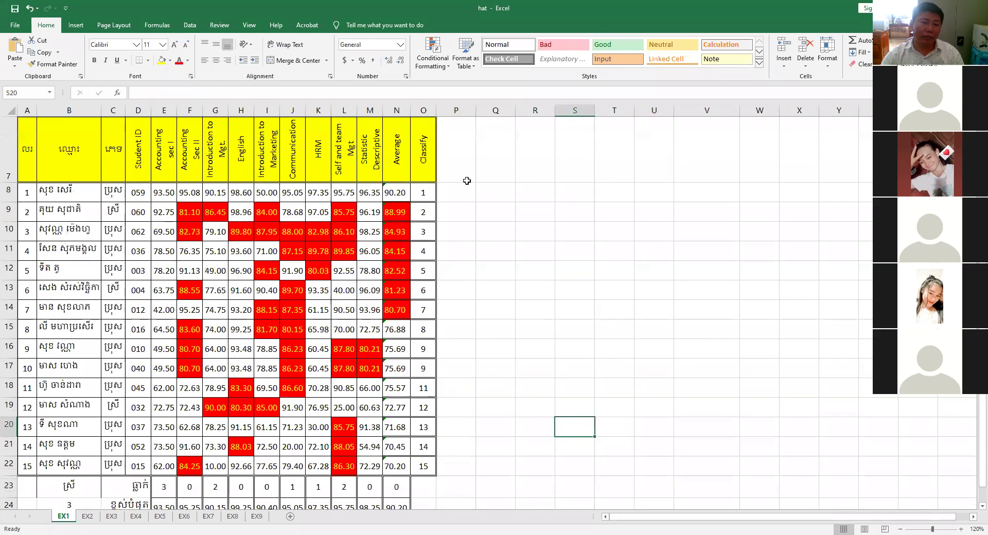
drag(400, 188, 416, 471)
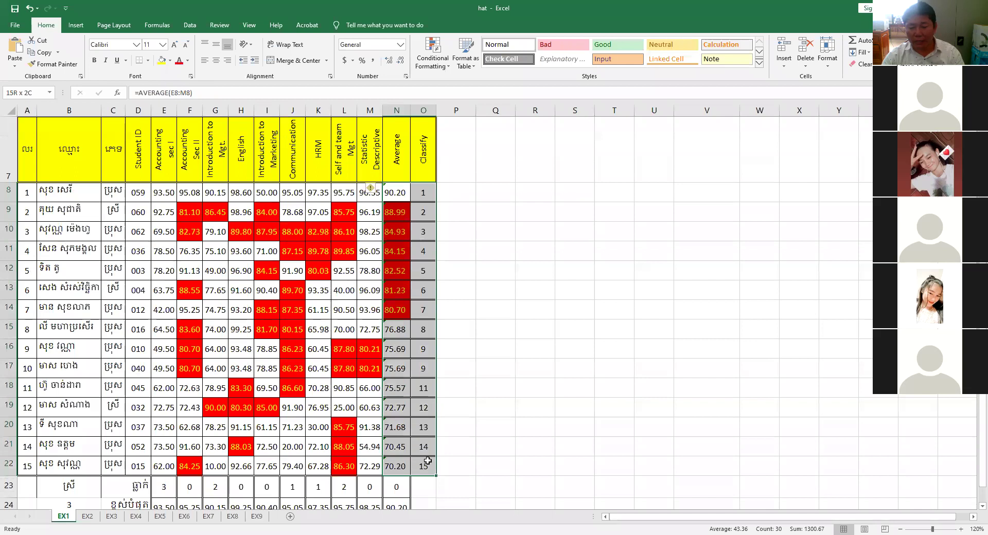
key(Delete)
scroll(416, 471, down, 3)
drag(166, 262, 398, 307)
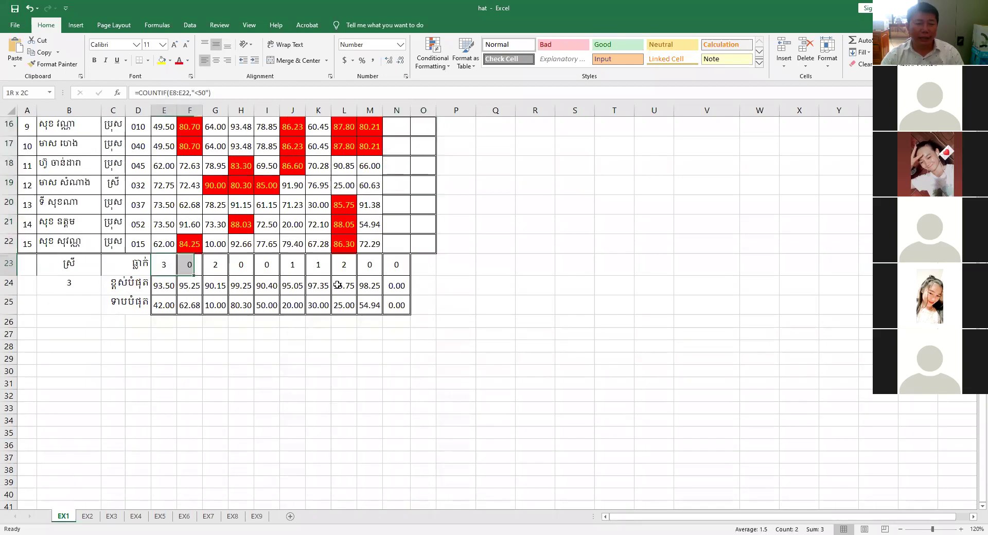
key(Delete)
Step: Enter =AVERAGE(E8:M8) in N8 for the first student
scroll(448, 313, up, 4)
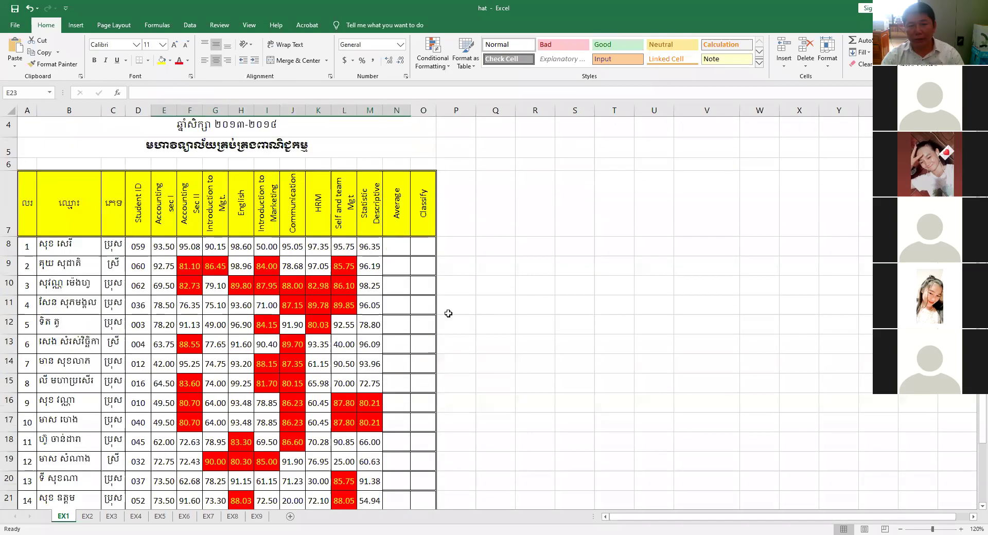
scroll(485, 303, down, 1)
scroll(485, 302, down, 1)
click(394, 193)
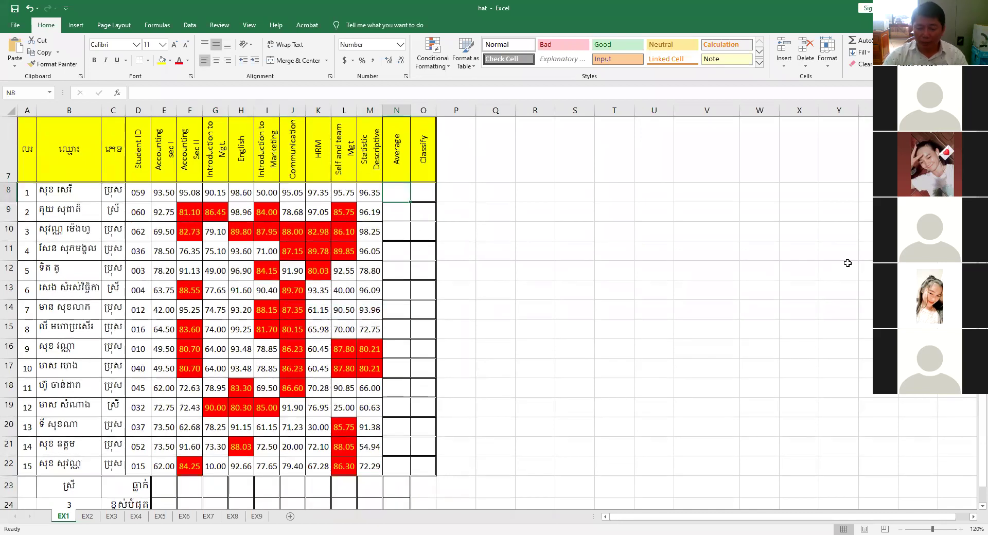
text(=)
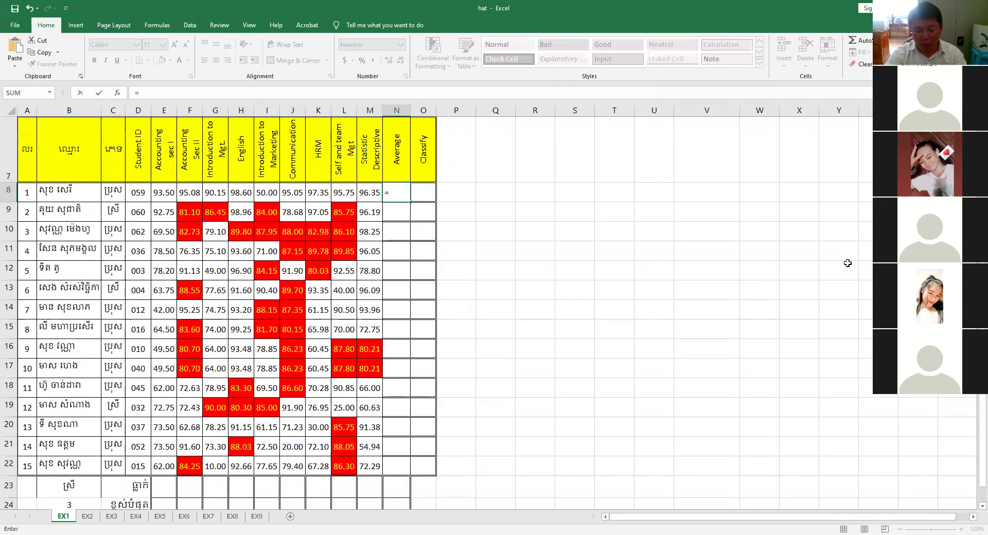
text(A)
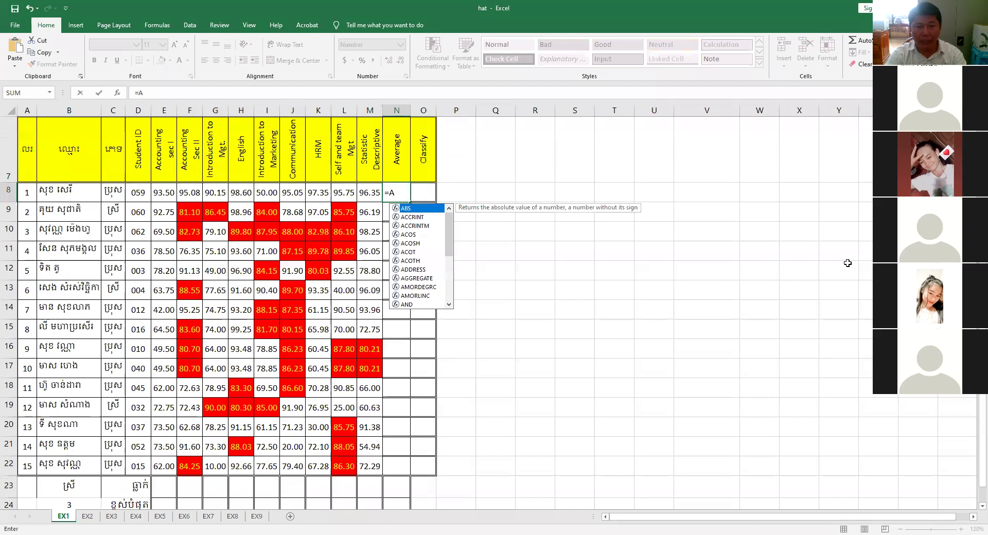
text(VERAGE()
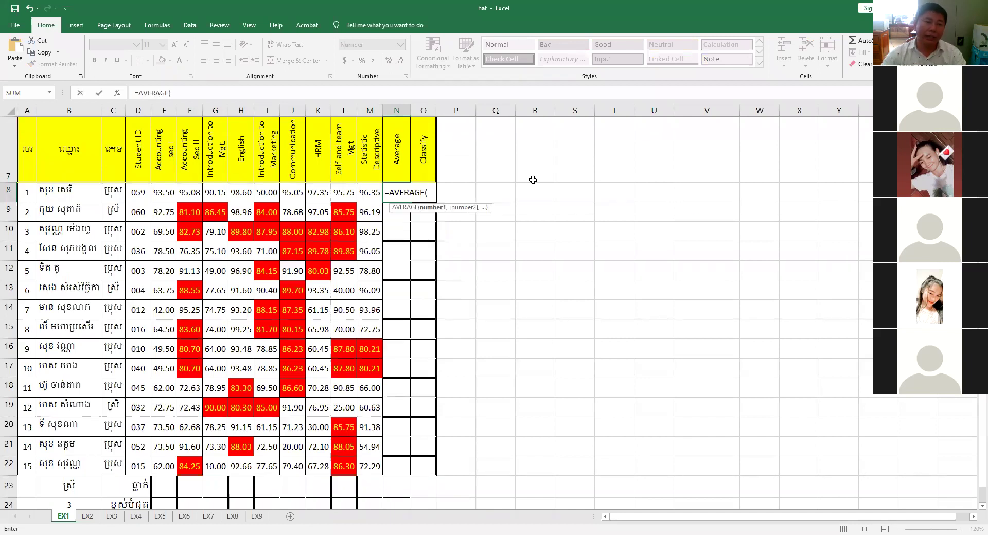
click(163, 192)
drag(177, 195, 367, 195)
text())
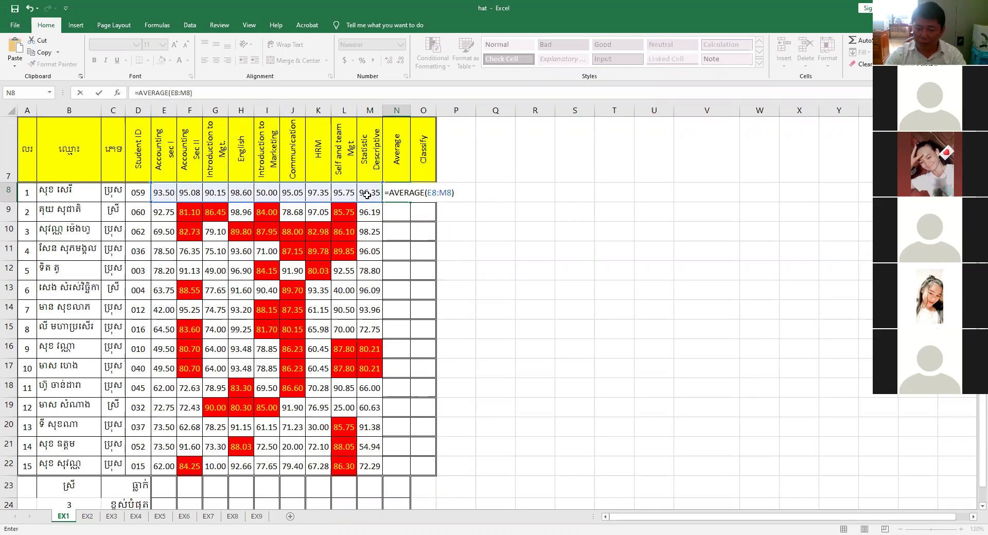
key(Return)
Step: Copy the N8 average formula down to N22
click(399, 193)
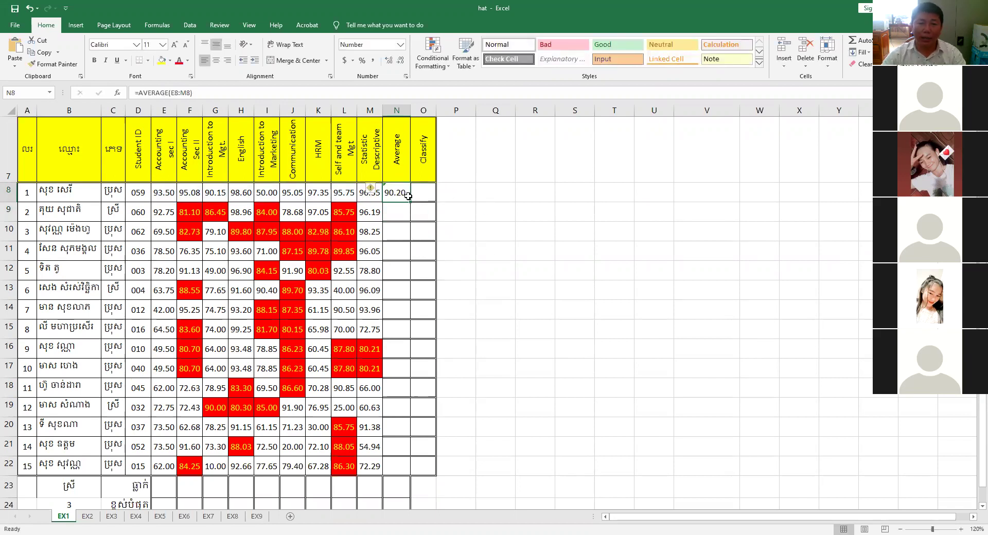
drag(410, 201, 412, 467)
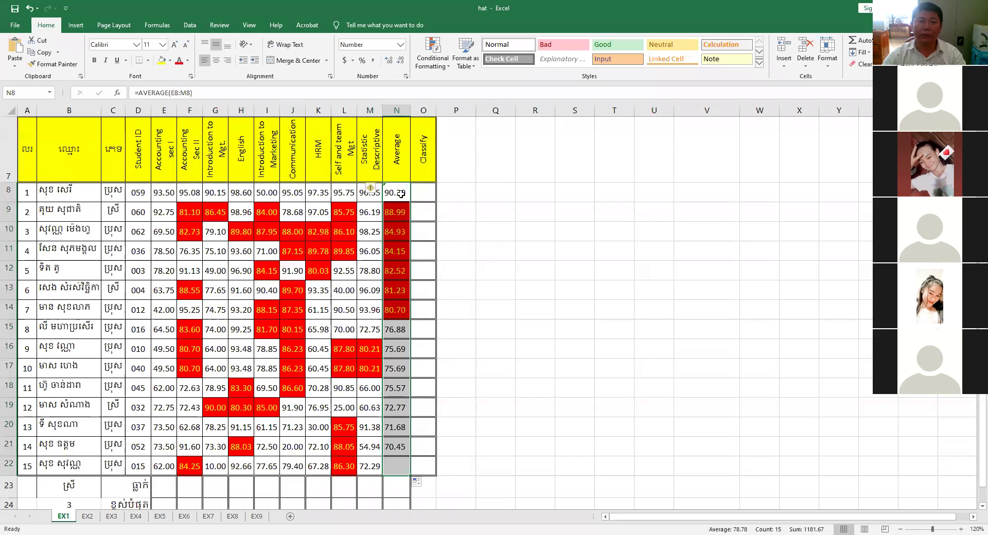
click(423, 192)
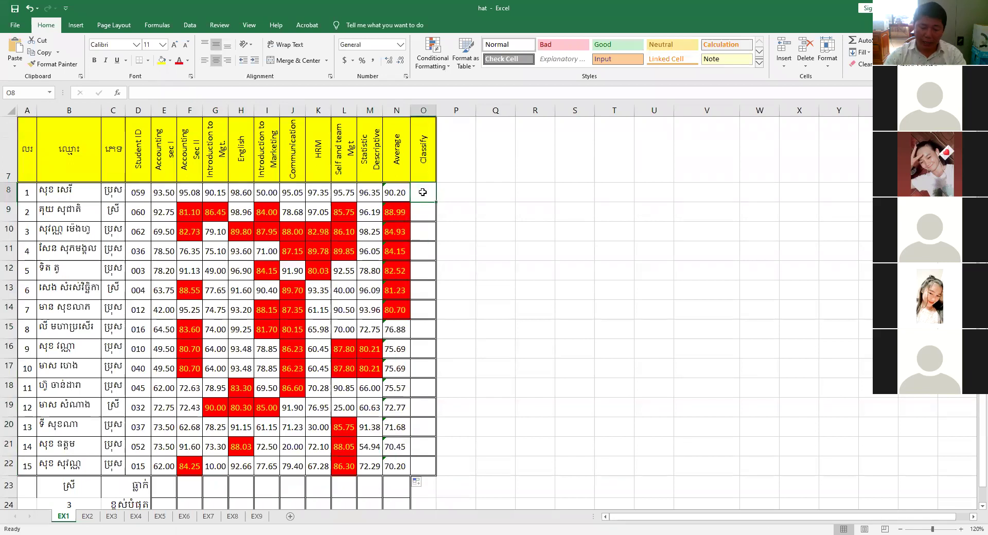
Step: Enter =RANK(N8,$N$8:$N$22) in O8 with an absolute ranking range
text(=)
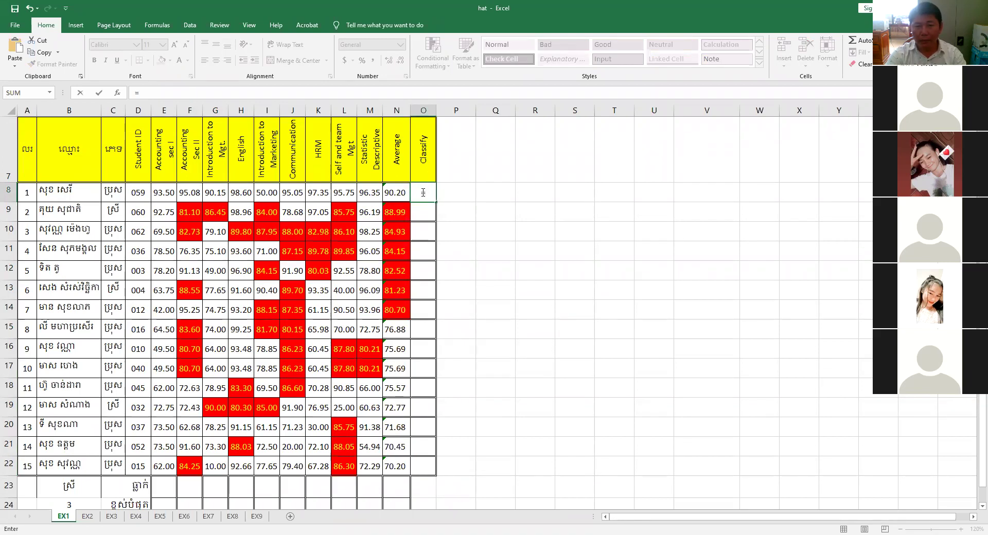
key(Escape)
click(530, 247)
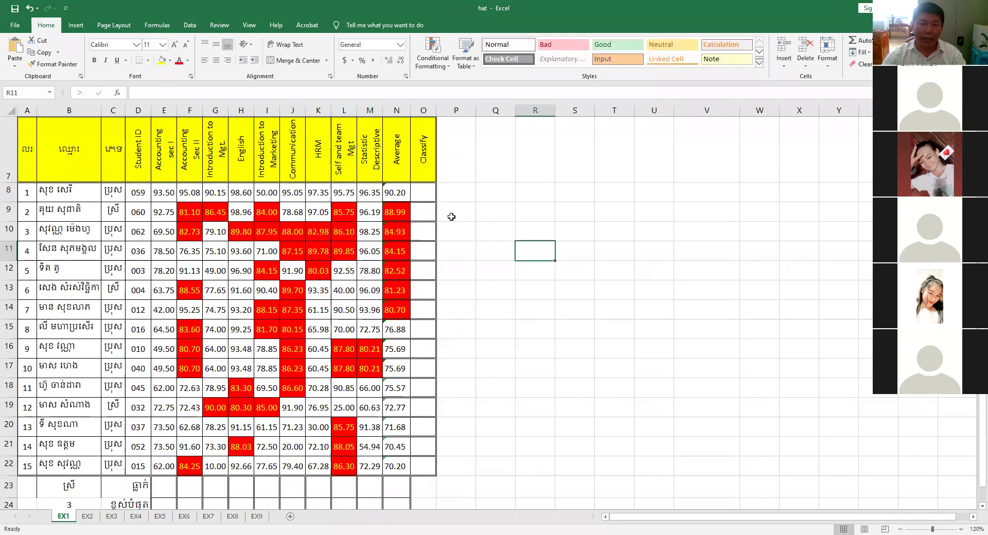
click(424, 196)
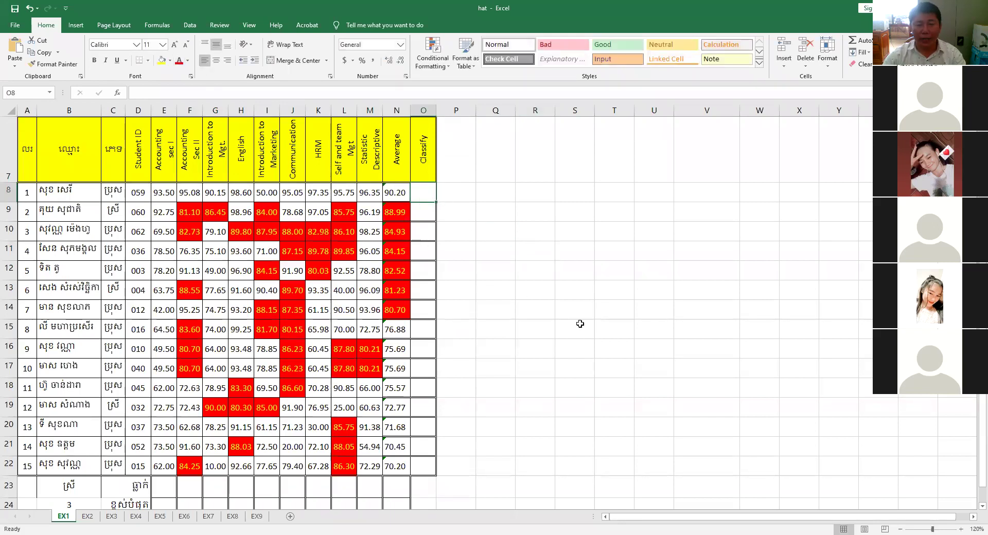
text(=)
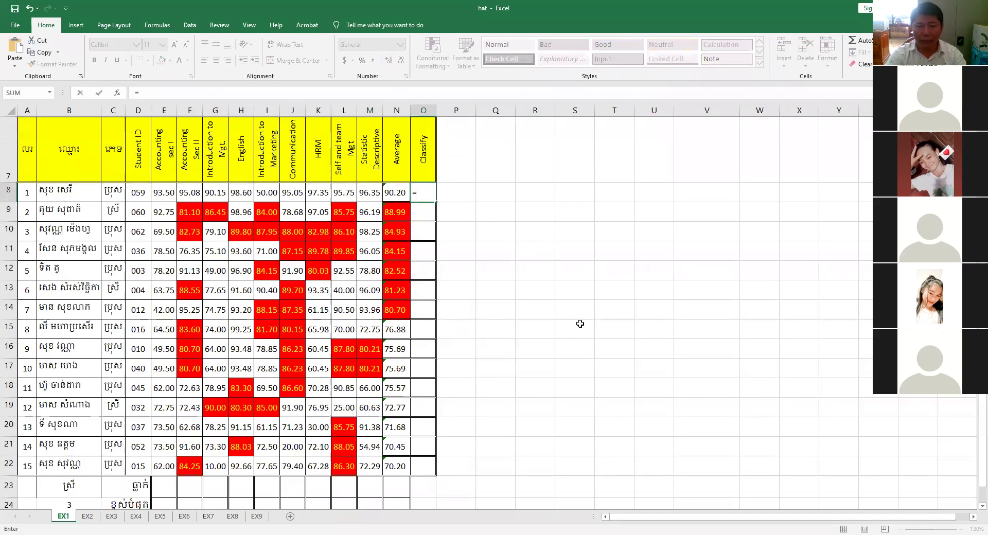
text(RANK()
click(398, 193)
text(,)
click(395, 193)
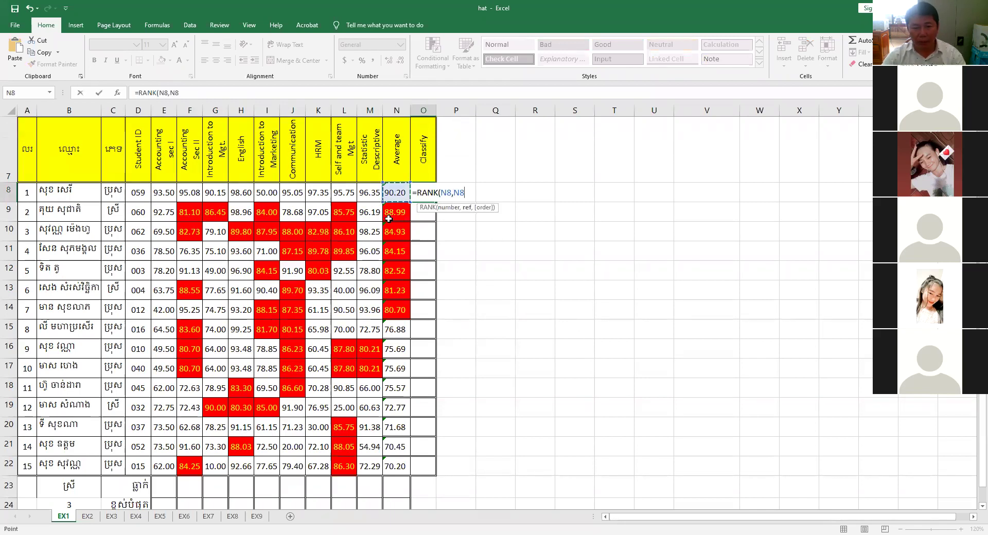
shift+click(391, 464)
key(F4)
key(Return)
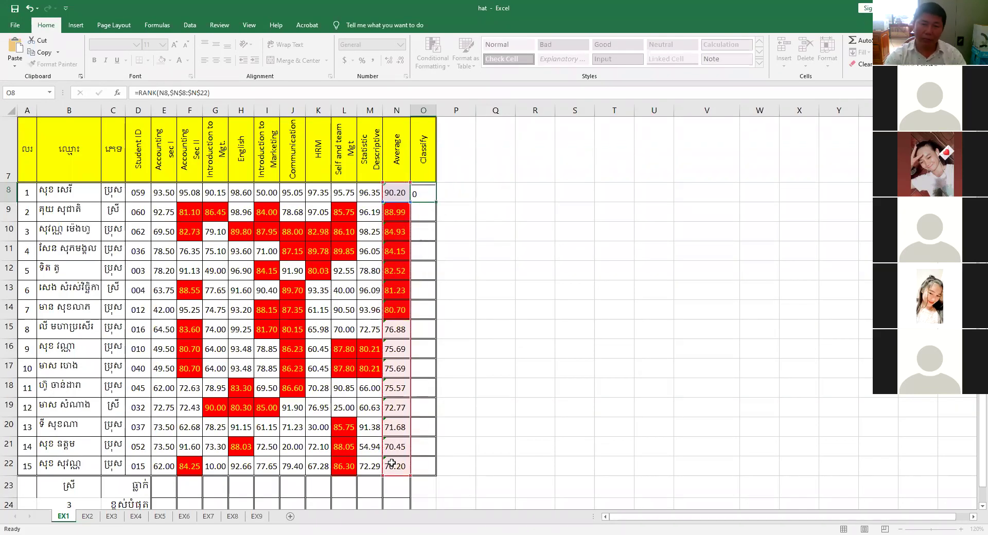
Step: Copy the RANK formula from O8 down to O22
click(423, 197)
click(435, 206)
click(432, 196)
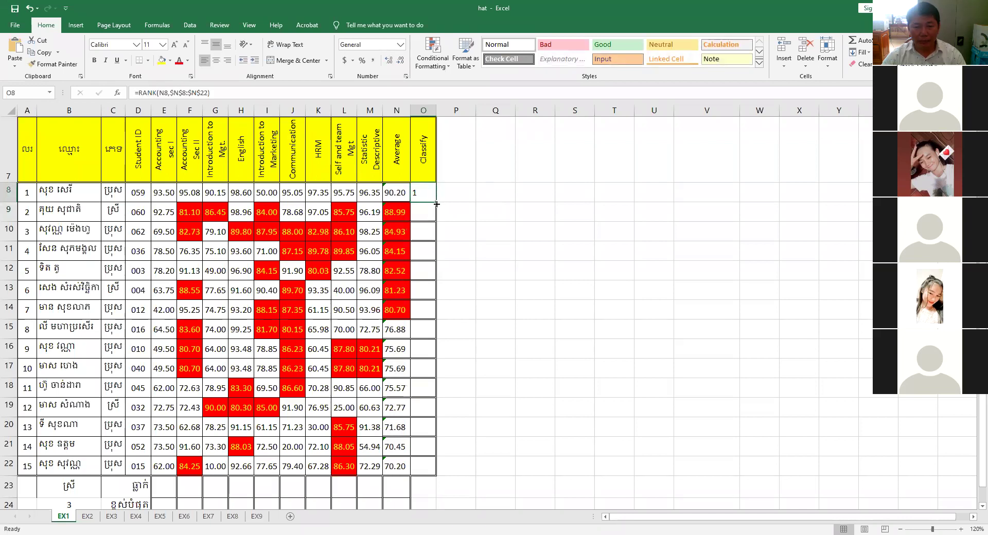
drag(437, 204, 437, 476)
scroll(591, 394, down, 3)
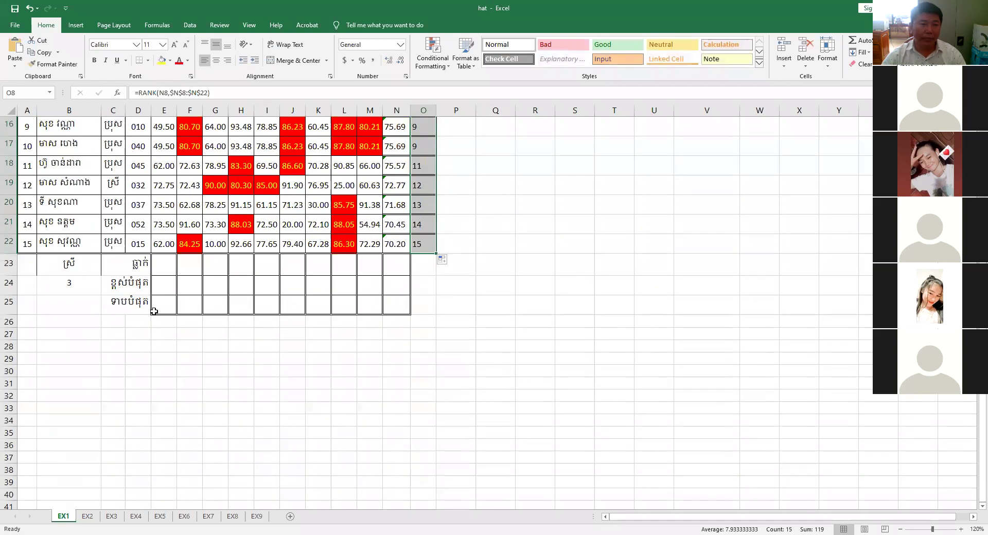
Step: Enter =COUNTIF(E8:E22,"<50") in E23 and fill it across to N23
click(168, 269)
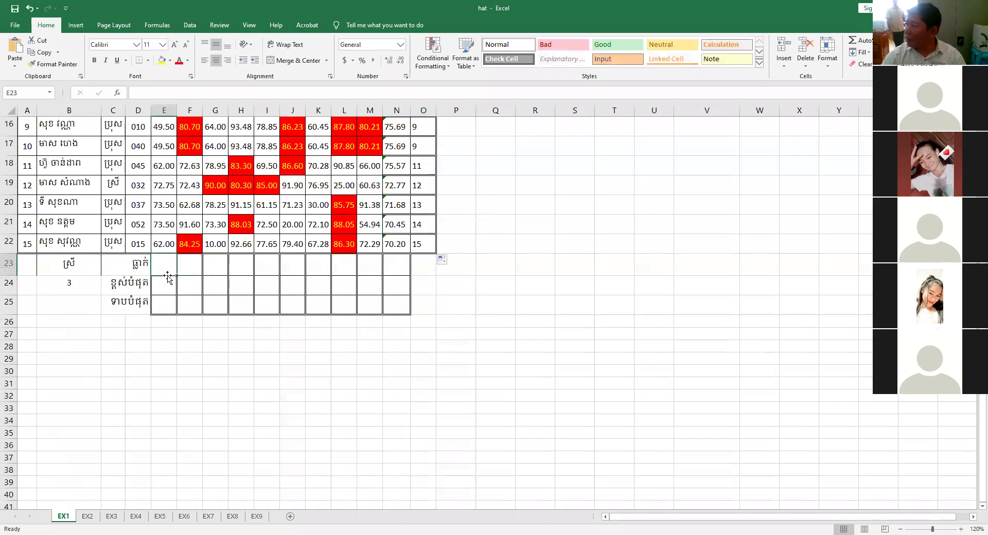
scroll(167, 278, up, 1)
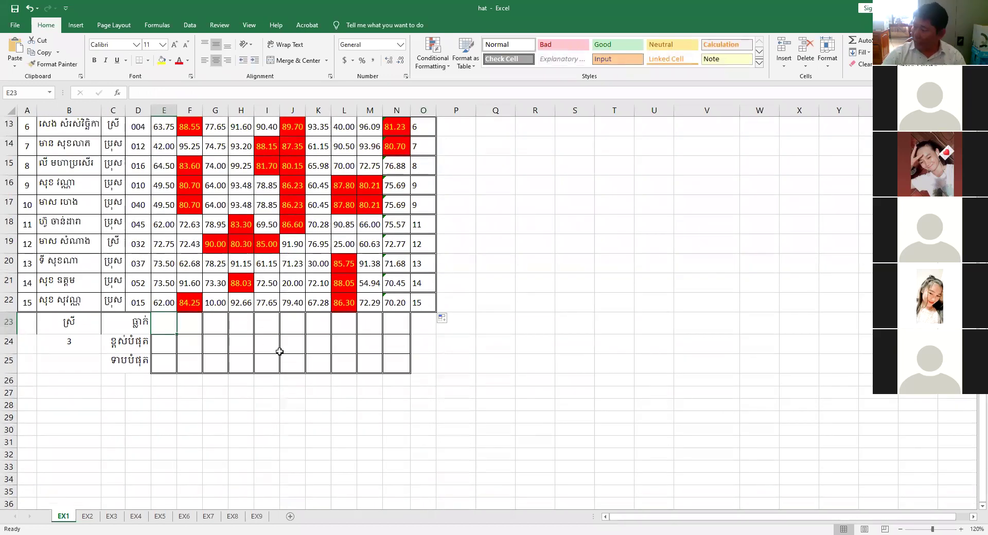
text(=)
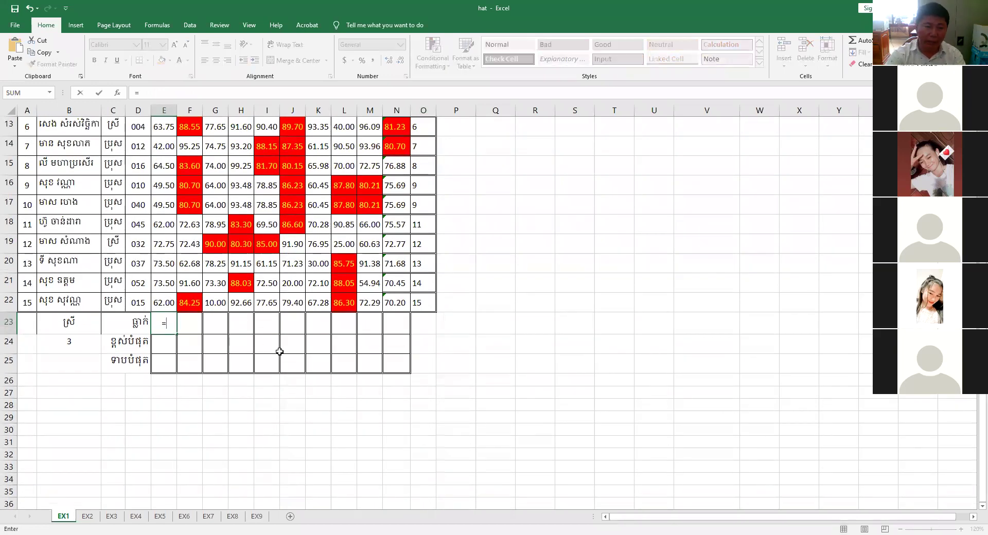
text(COUNT)
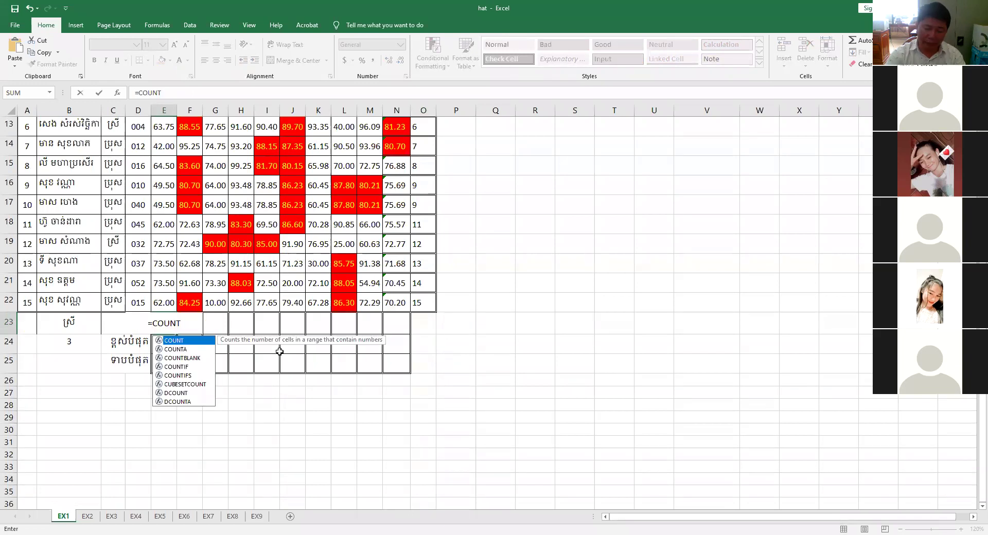
text(IF()
click(163, 302)
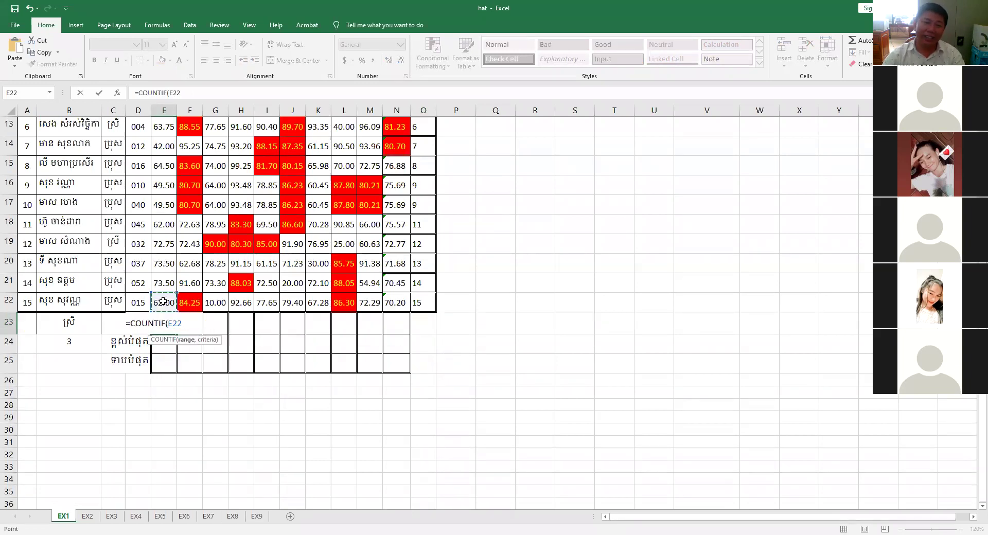
drag(162, 299, 162, 209)
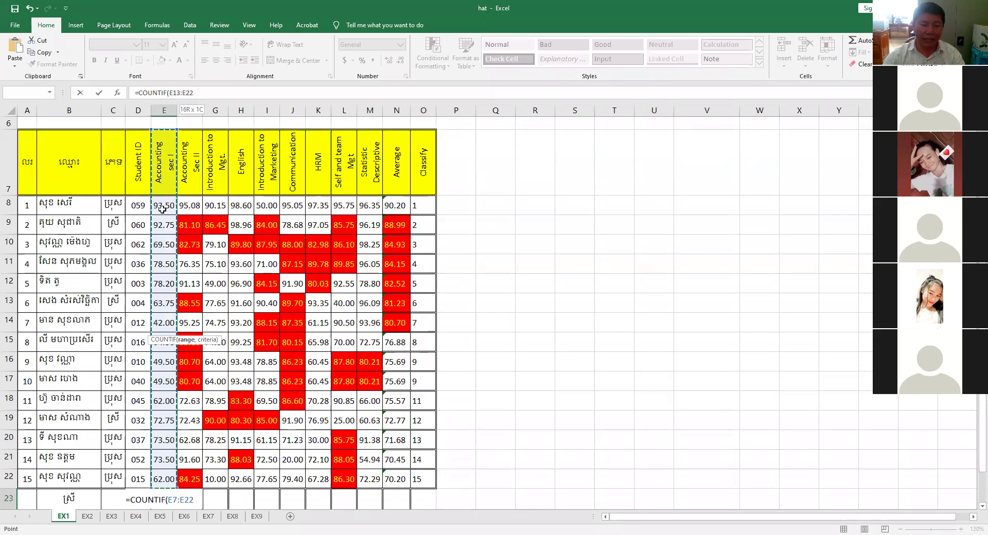
drag(162, 209, 162, 210)
text(,)
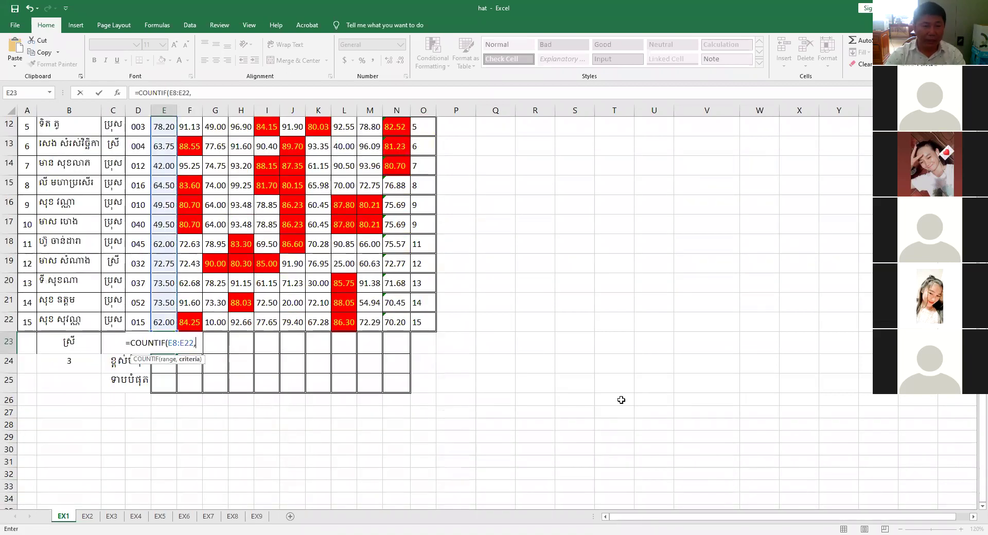
text("<50")
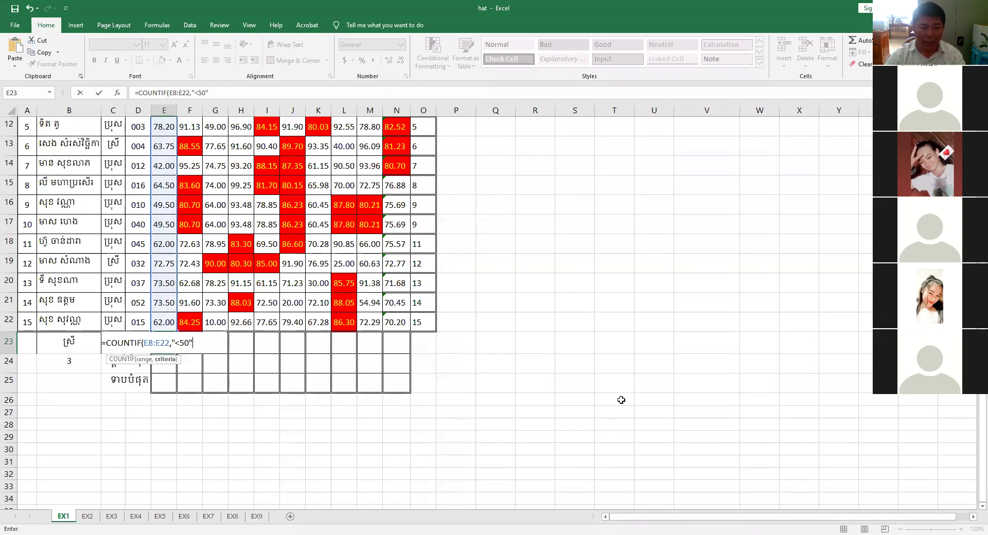
text())
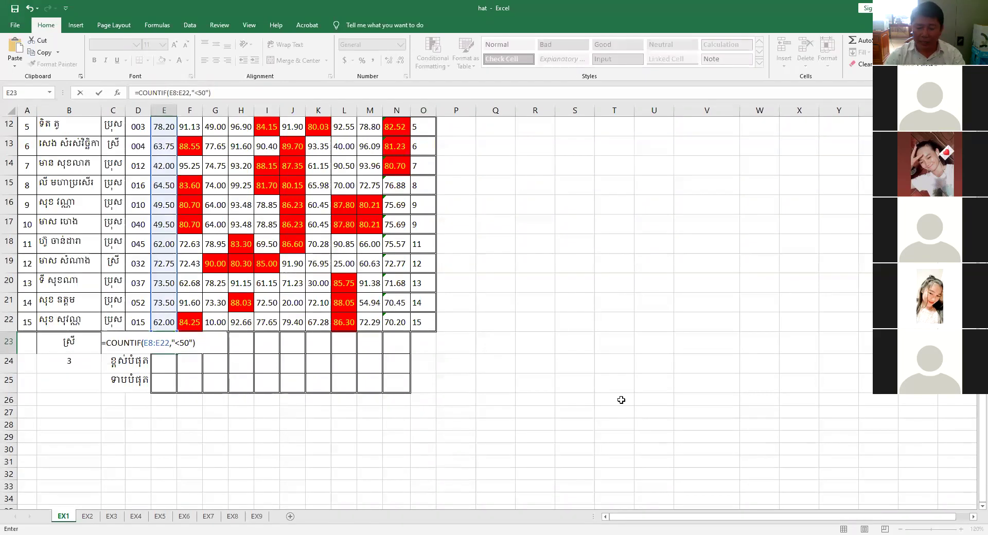
key(Return)
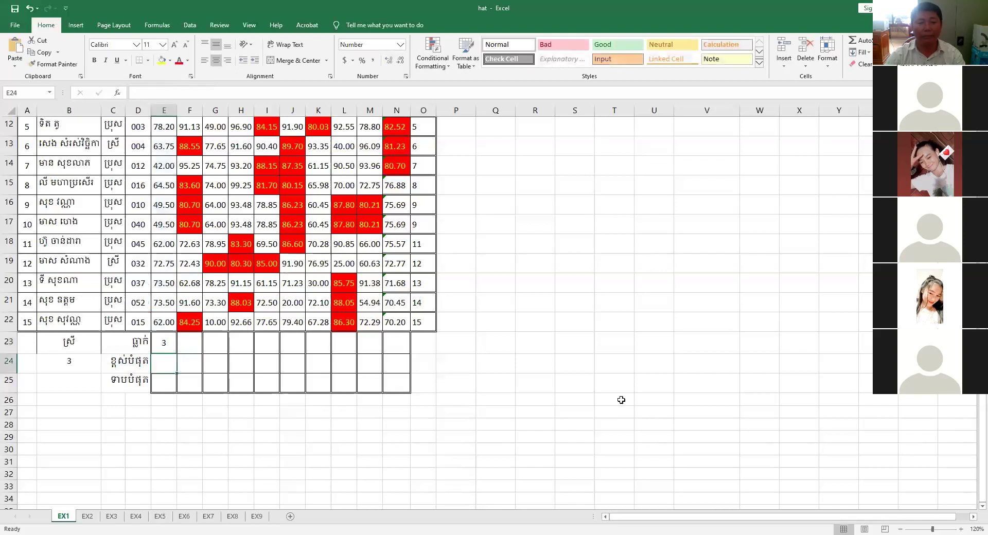
click(163, 341)
drag(176, 353, 396, 344)
Step: Enter =MAX(E8:E22) in E24 and fill it across to N24
click(162, 370)
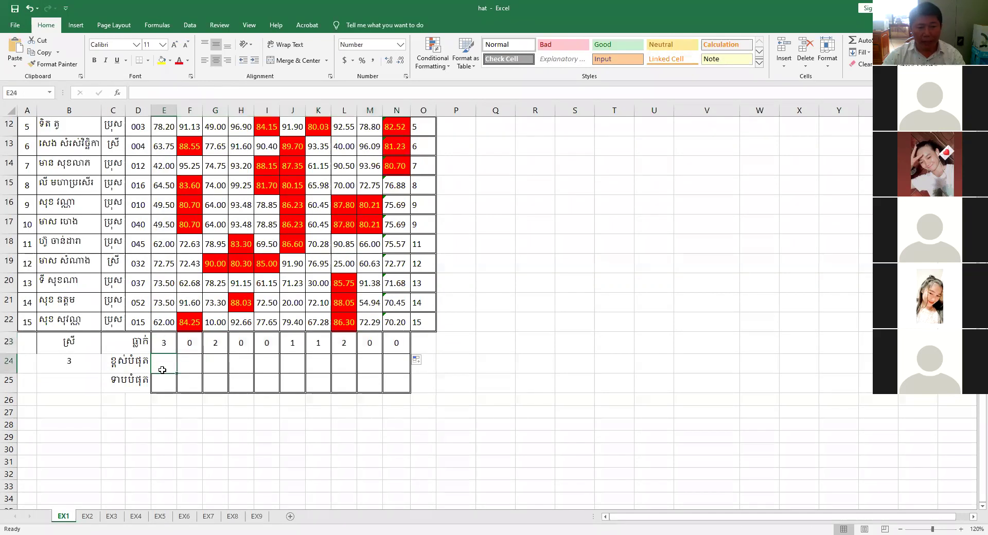
text(=)
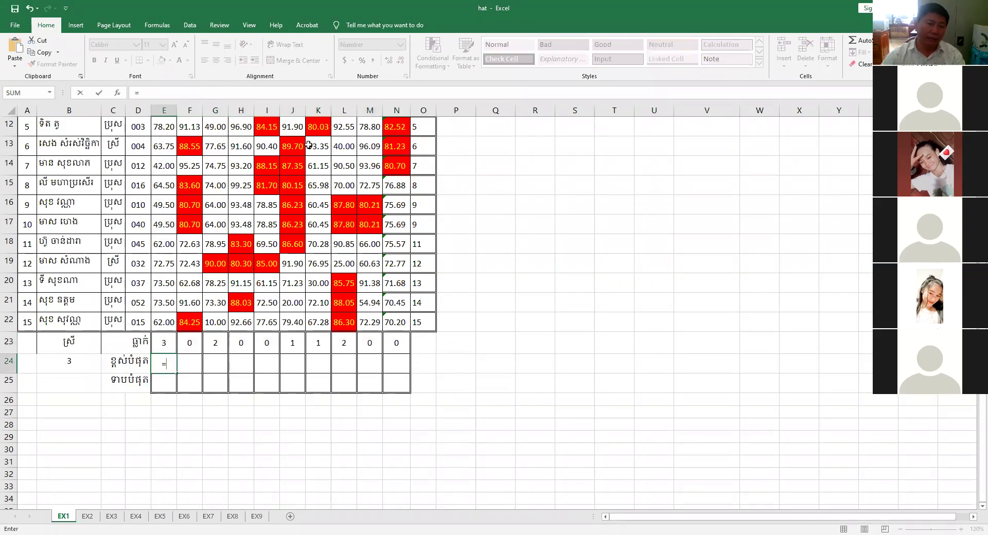
text(MAX()
click(166, 320)
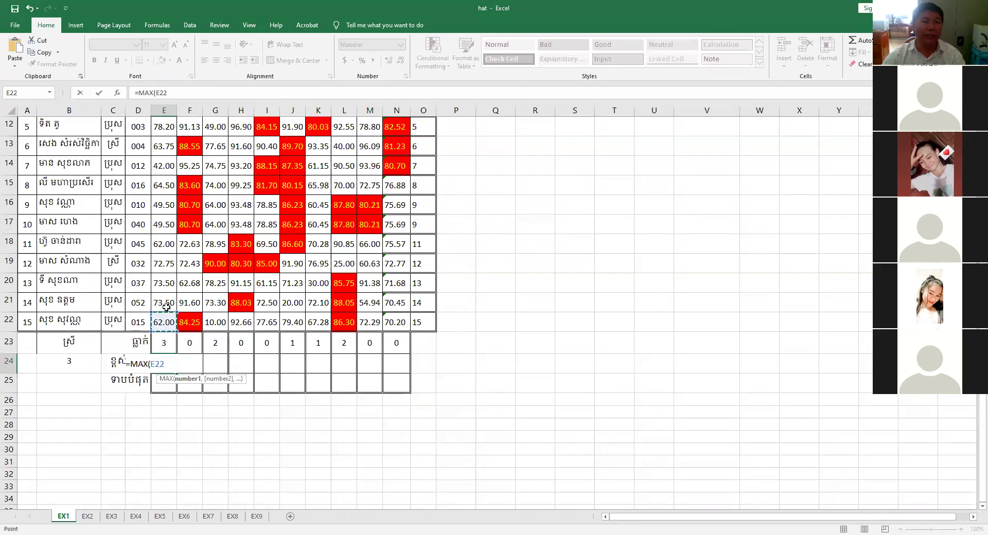
drag(167, 308, 159, 184)
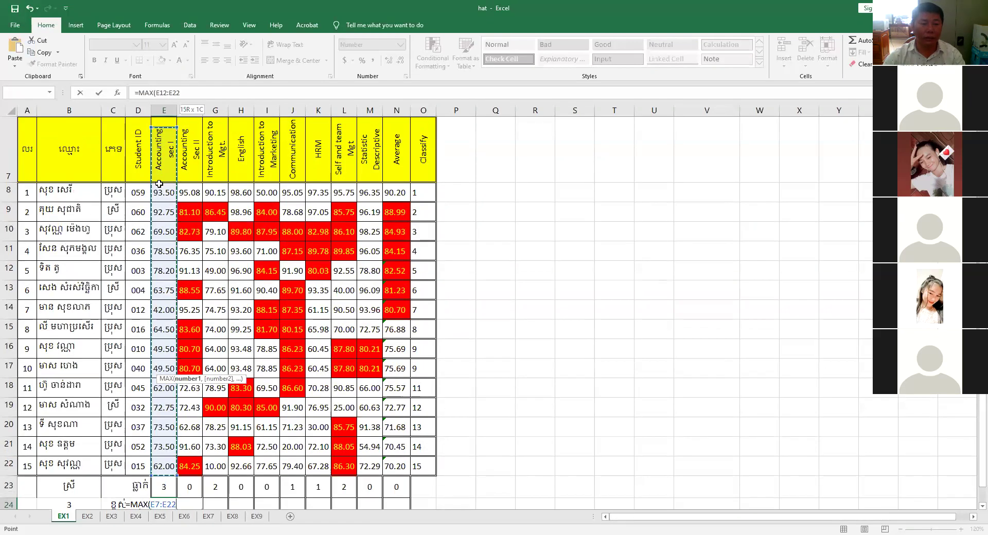
key(Return)
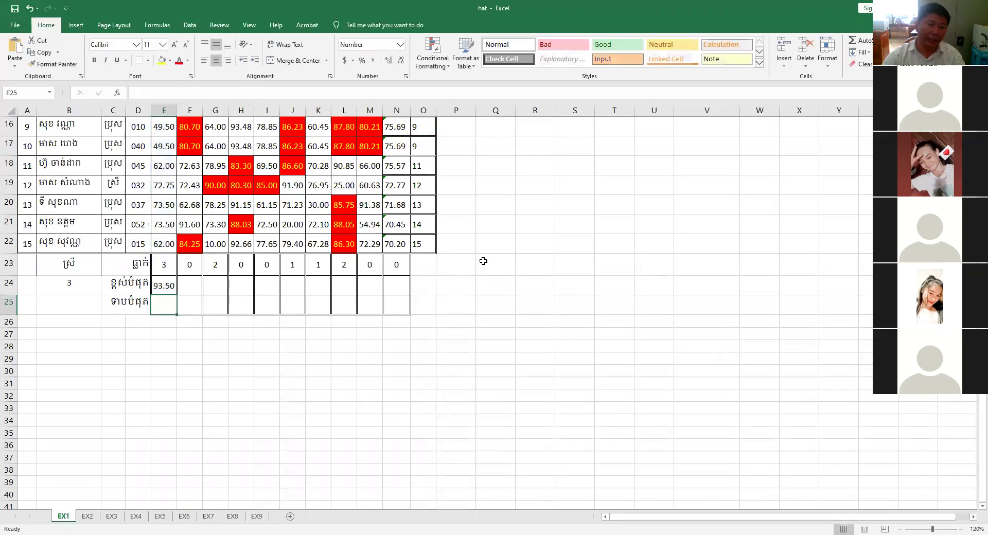
click(170, 285)
drag(176, 294, 398, 294)
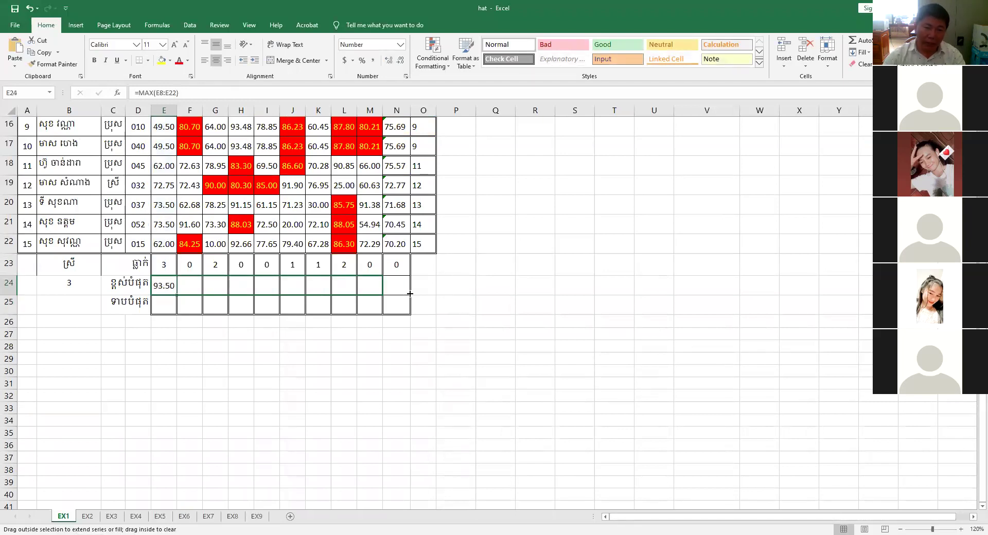
click(164, 310)
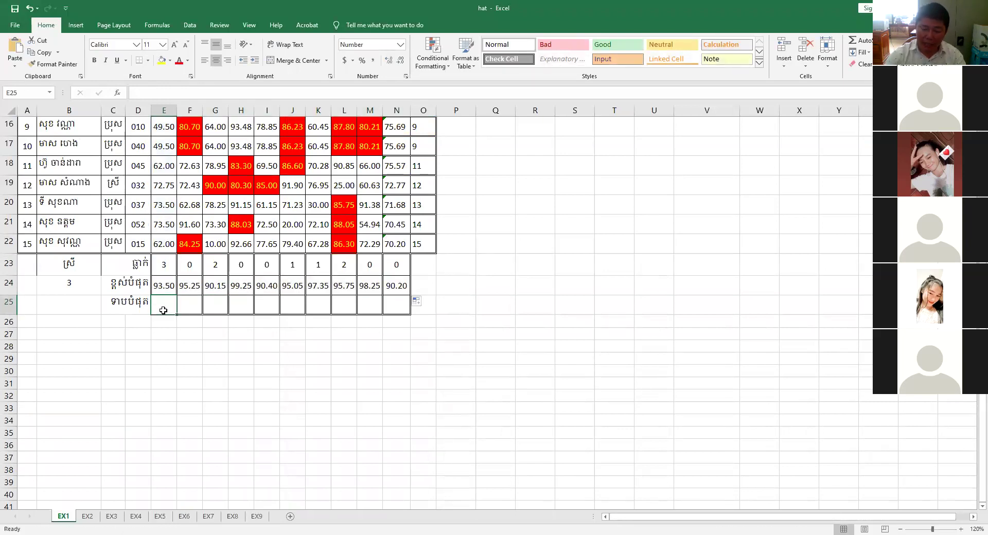
text(=)
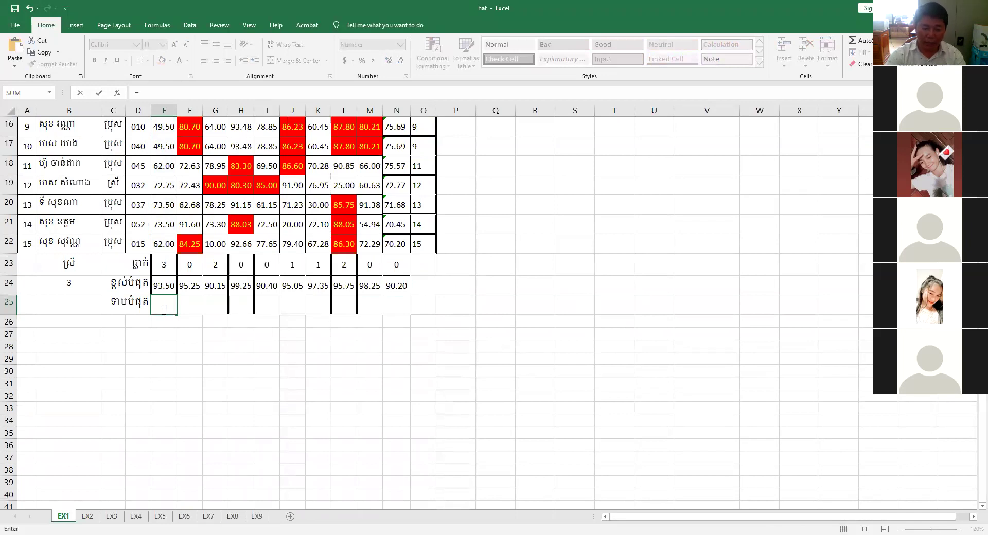
text(MIN()
Step: Complete =MIN(E8:E22) in E25 and fill it across to N25
click(163, 243)
mouse_move(166, 233)
mouse_down()
mouse_move(170, 113)
mouse_move(159, 200)
mouse_up()
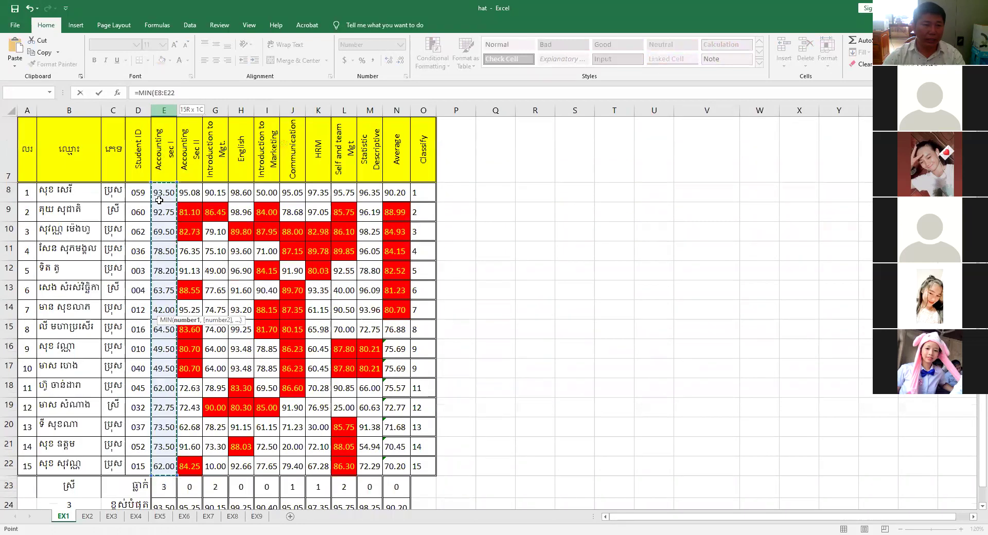
key(Return)
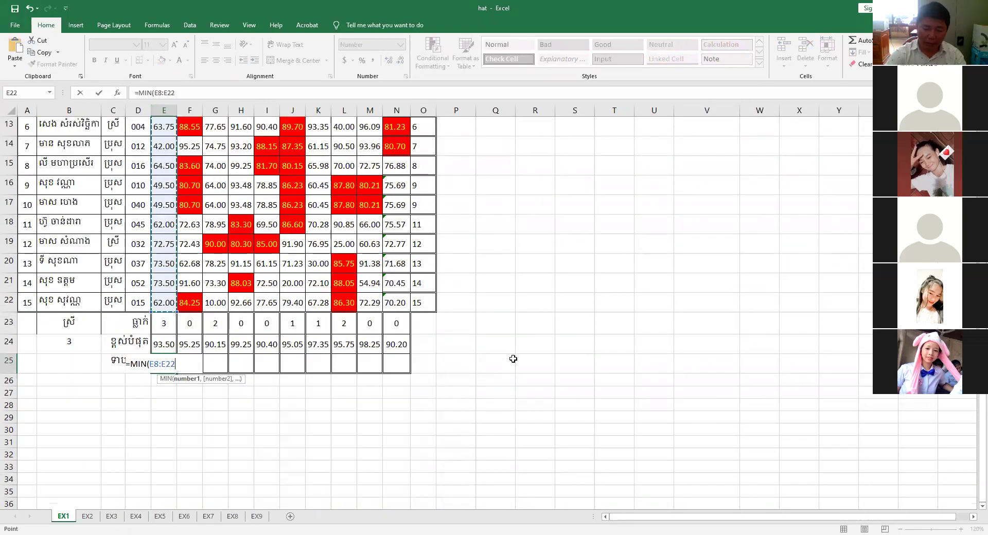
click(173, 368)
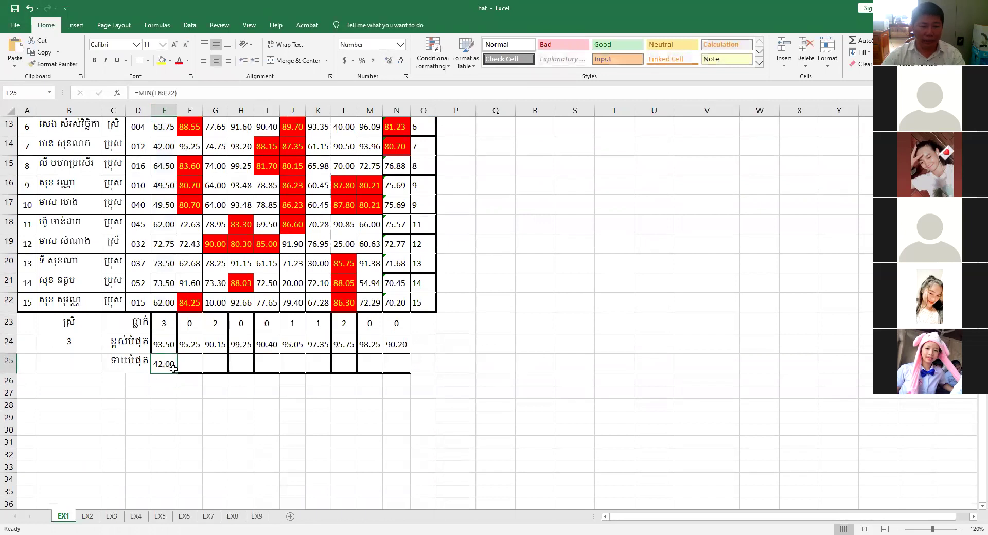
drag(175, 372, 409, 367)
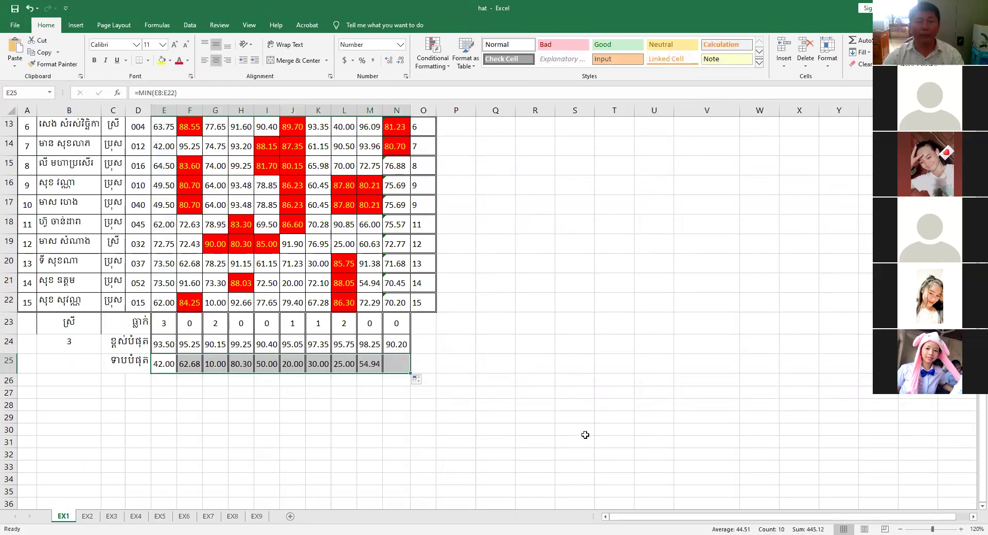
scroll(584, 435, up, 2)
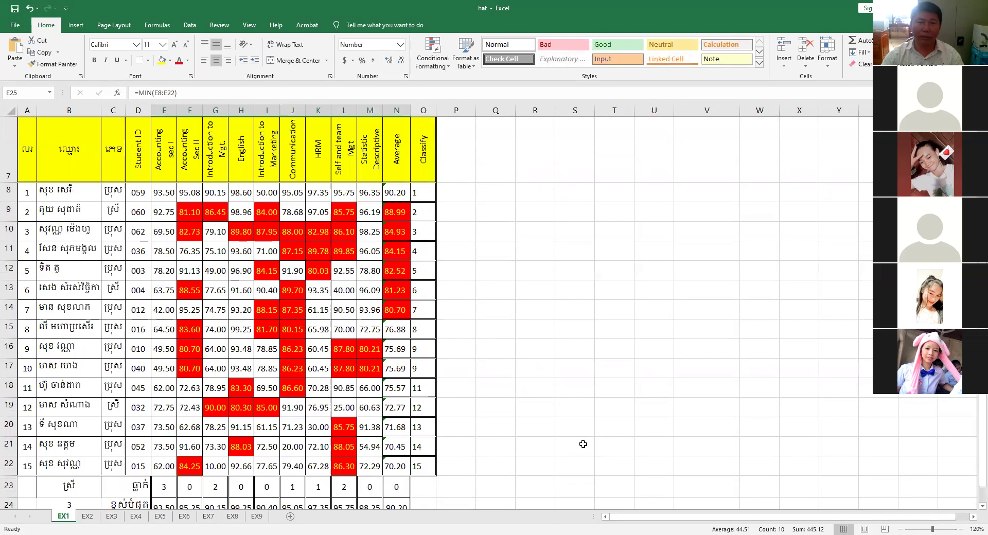